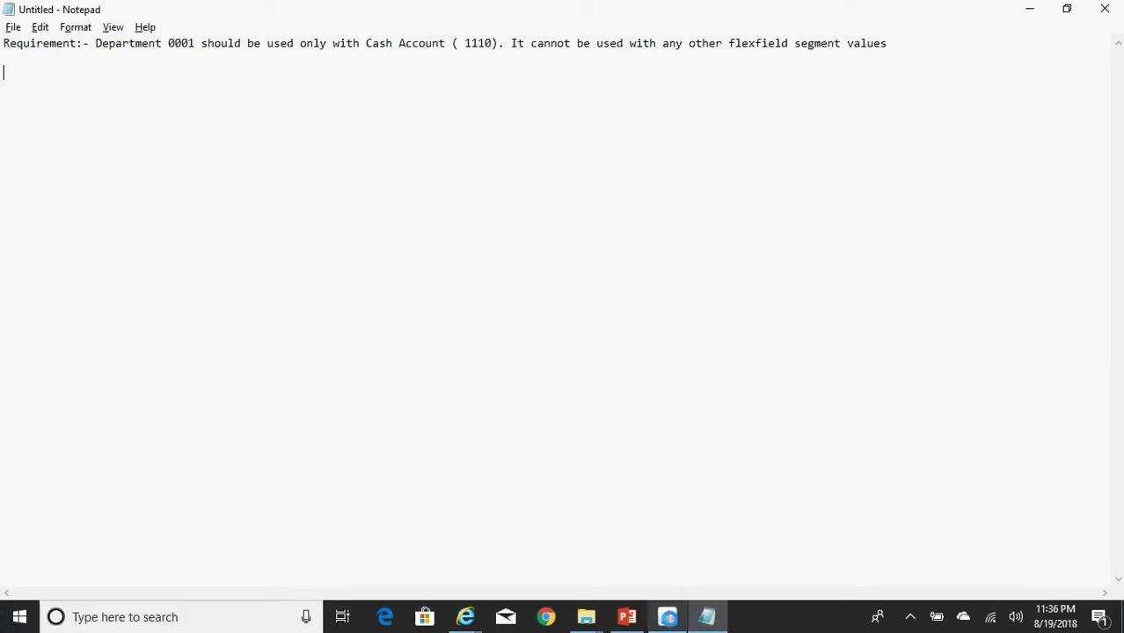
Step: Switch to Oracle Applications, open the Accounting Setups function under Setup > Financials, and bring up the Accounting Setup Manager page in the browser
left_click(667, 617)
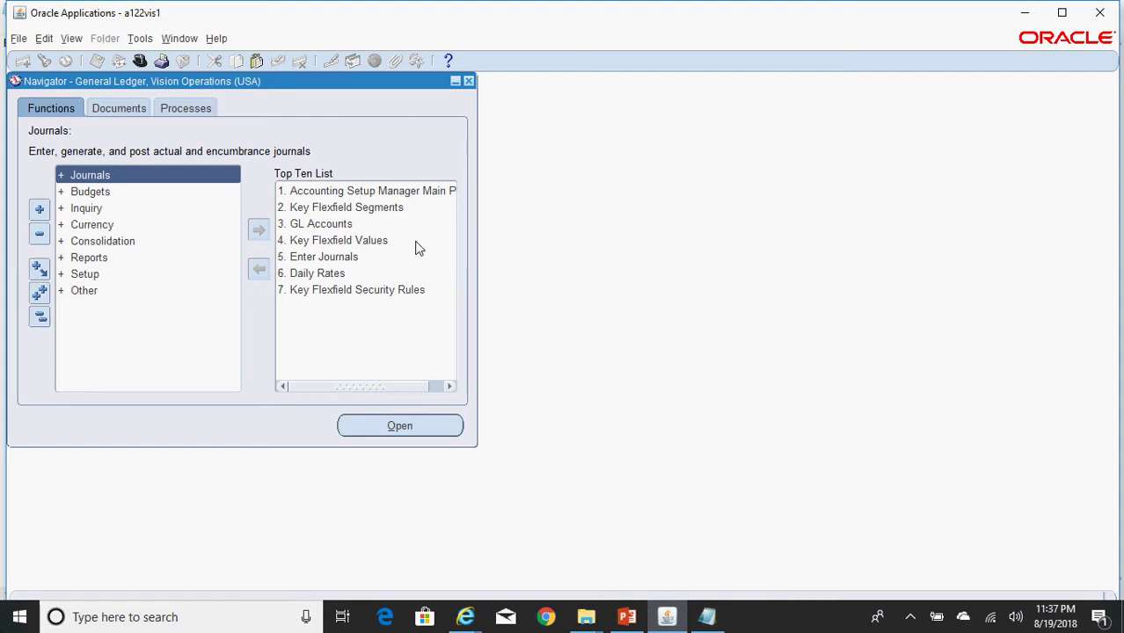
double_click(86, 273)
double_click(121, 290)
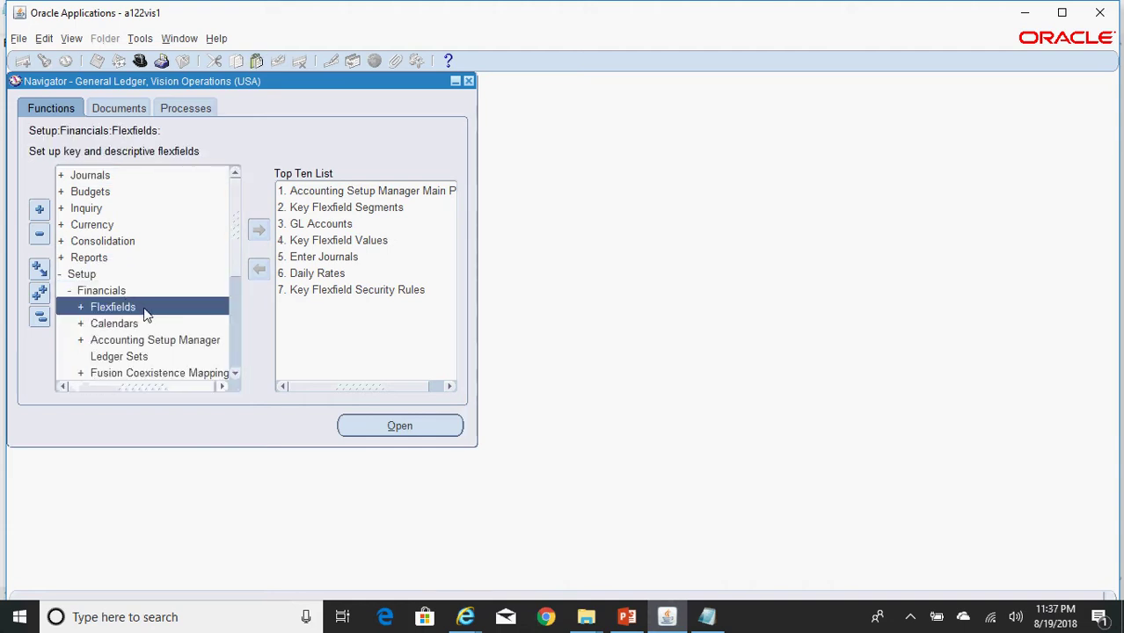
double_click(193, 341)
double_click(200, 363)
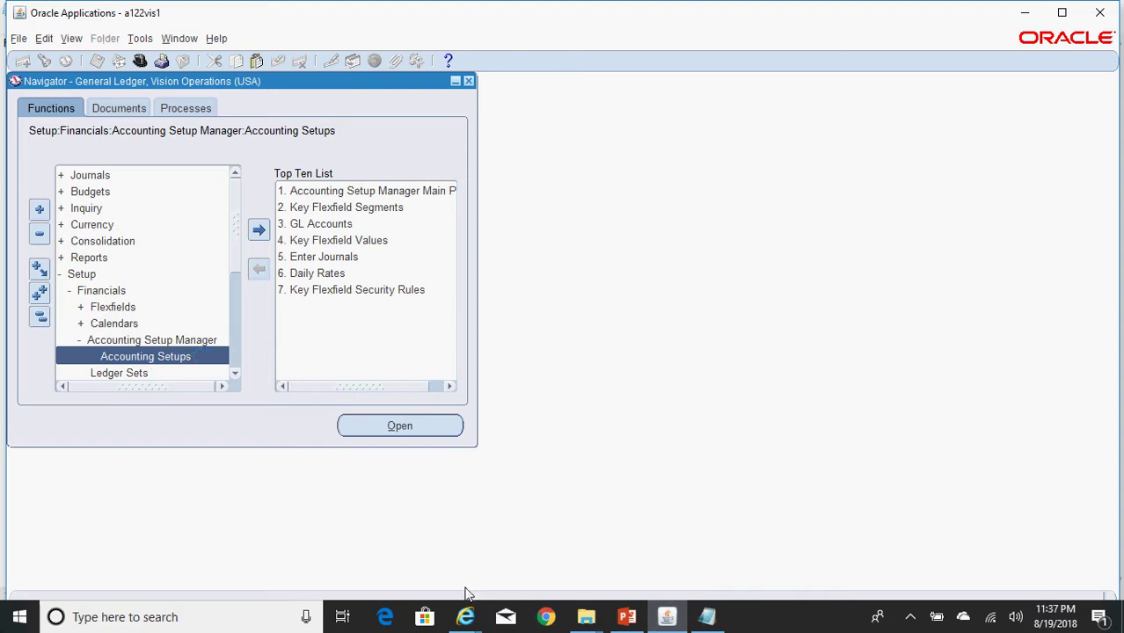
mouse_move(465, 616)
left_click(627, 561)
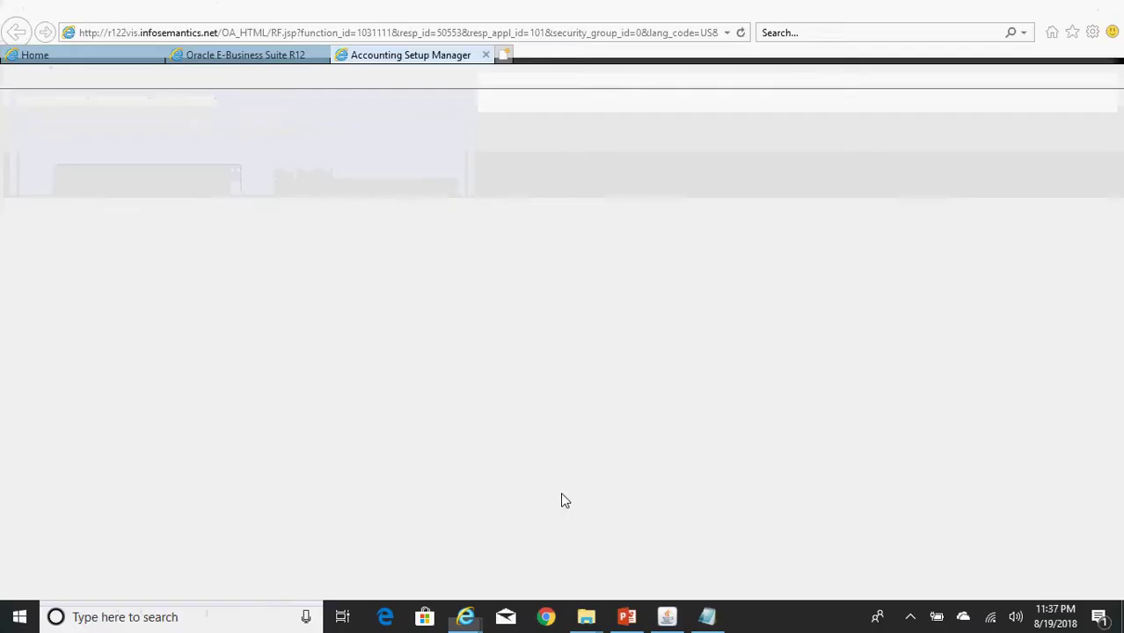
Step: Search the ledgers for "Vision%Ope%" and open the accounting options of the primary ledger Vision Operations (USA)
left_click(208, 305)
type("Vision Ope%")
left_click(442, 310)
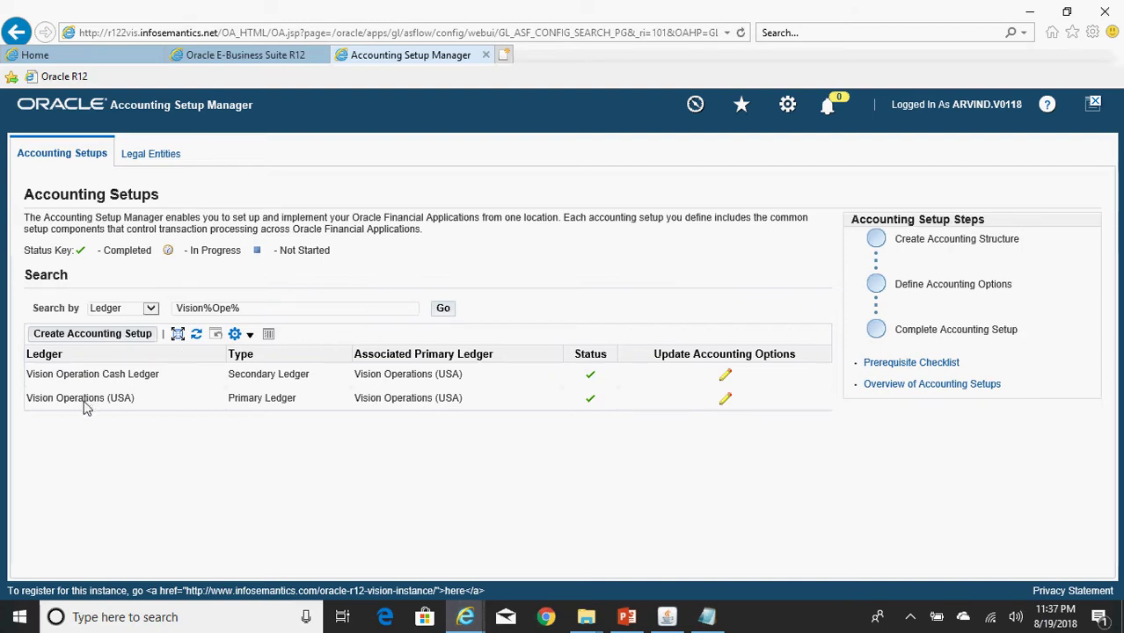
left_click(726, 402)
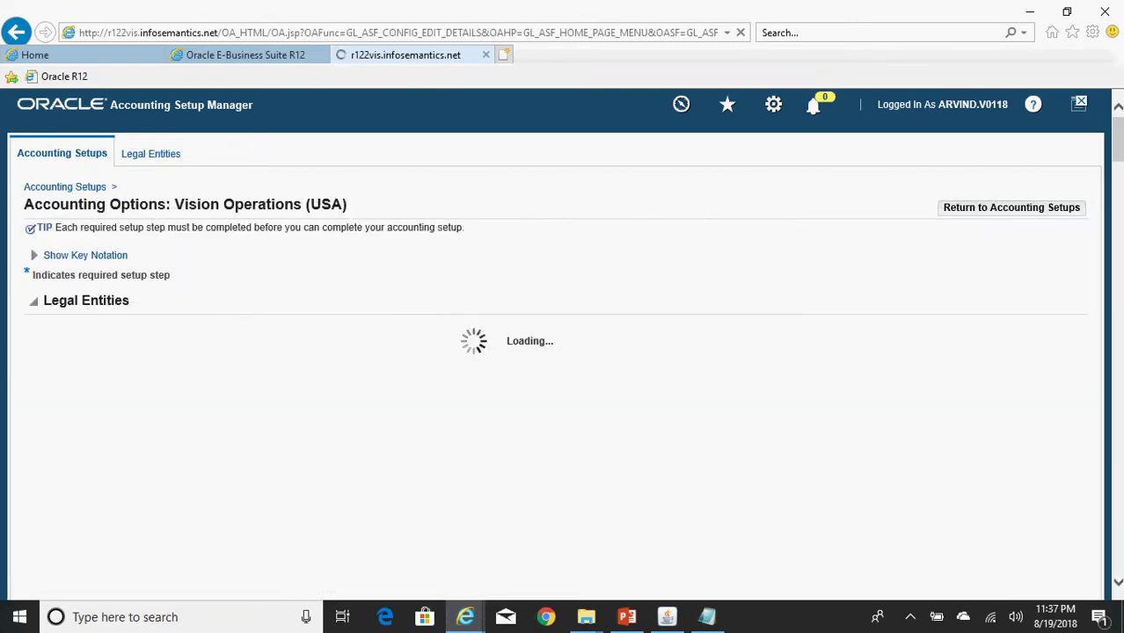
Step: Open the primary ledger's Ledger Definition for updating and copy its chart of accounts name, Operations Accounting Flex
scroll(562, 343, "down", 5)
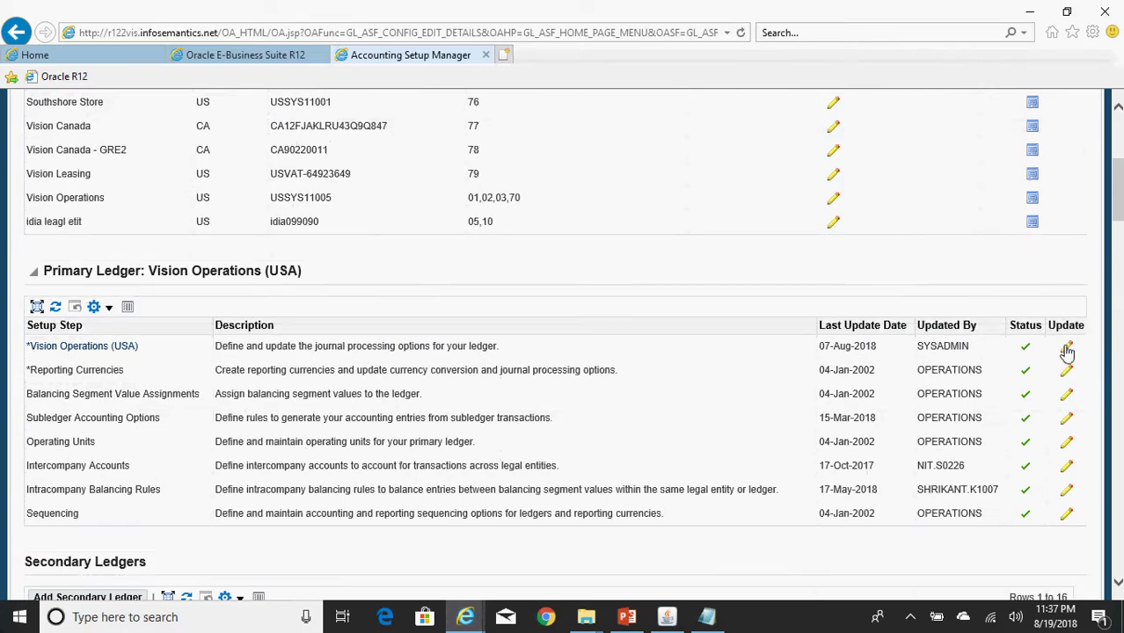
left_click(1066, 348)
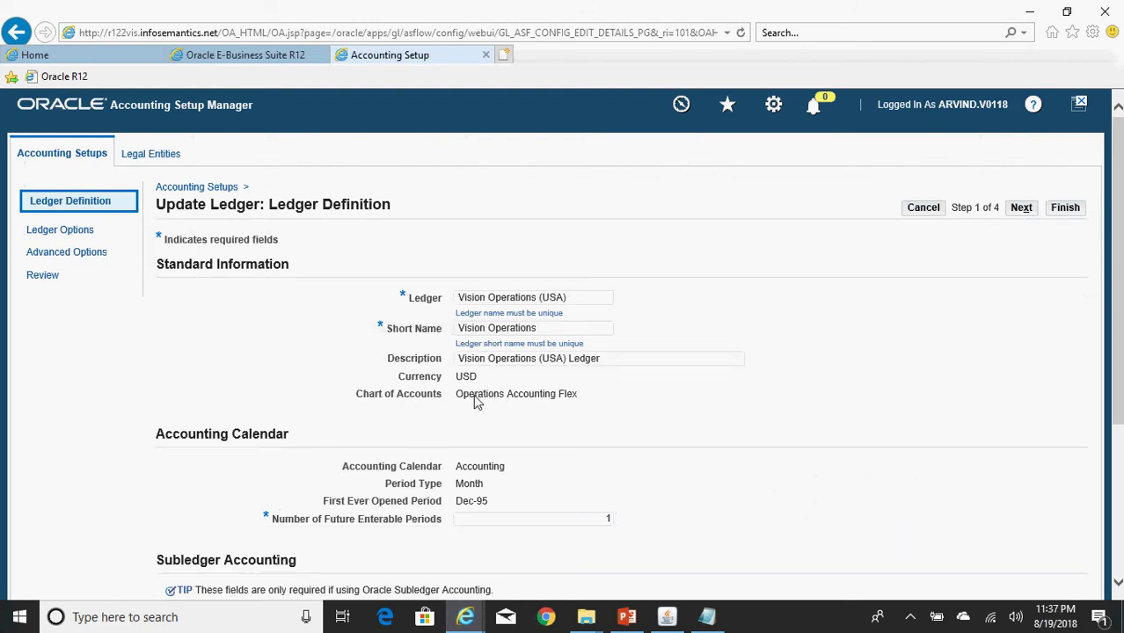
left_click_drag(457, 397, 573, 400)
key("ctrl+c")
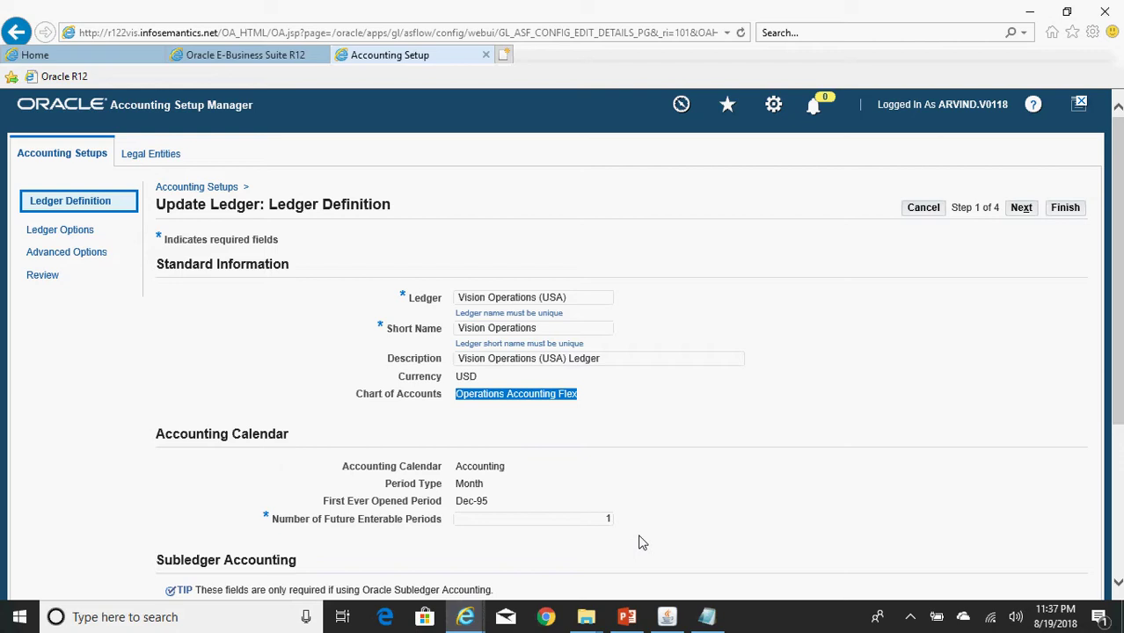
Step: Switch to PowerPoint and review the Pre-requisites slide on the cross-validation requirement
left_click(626, 616)
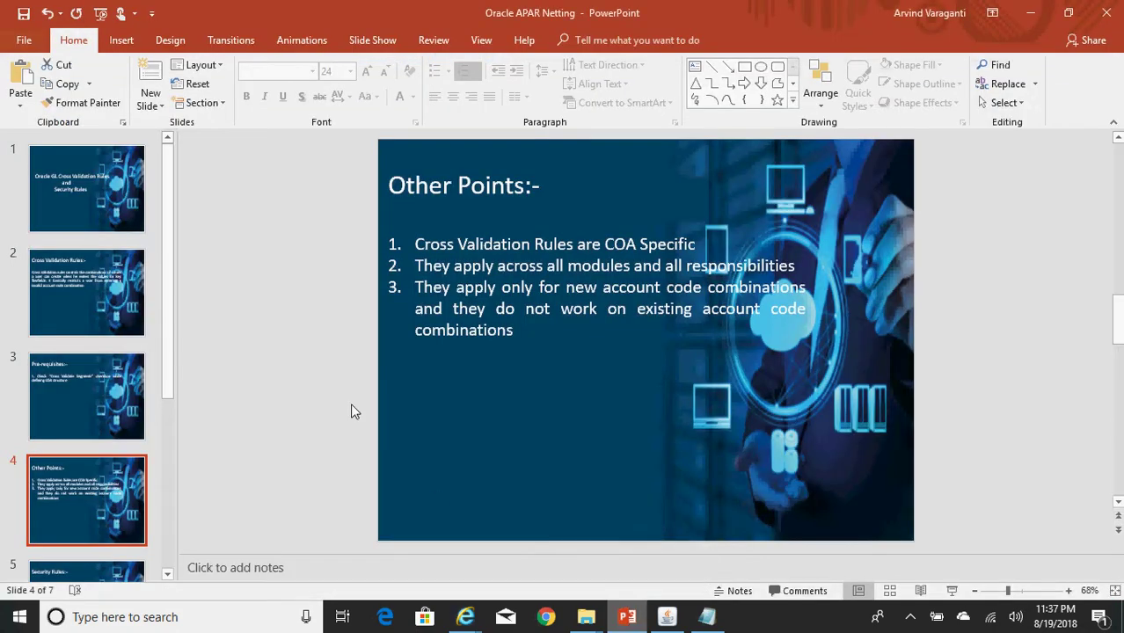
left_click(129, 327)
left_click(120, 373)
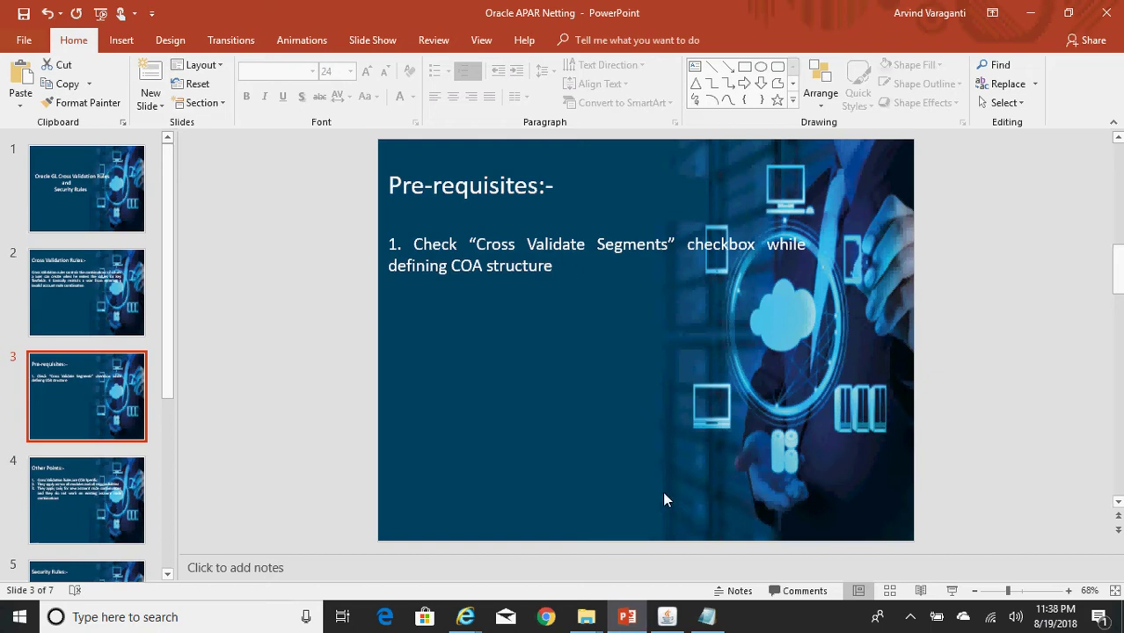
Step: Return to Oracle Applications and open the Key Flexfield Segments form under Setup > Financials > Flexfields > Key
left_click(666, 616)
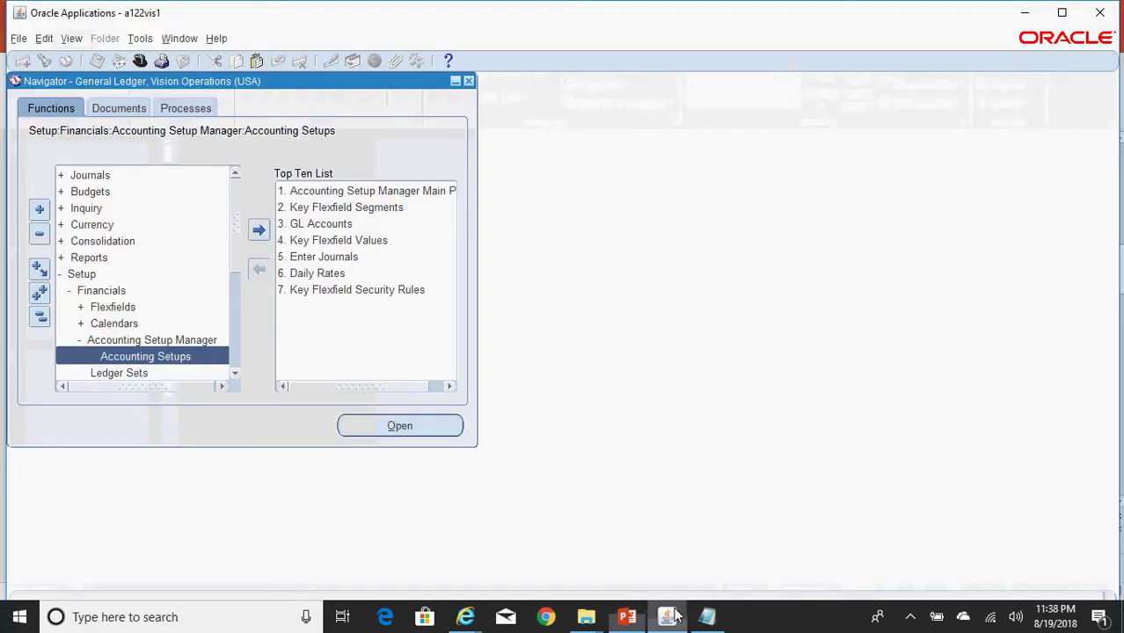
left_click(40, 317)
double_click(103, 281)
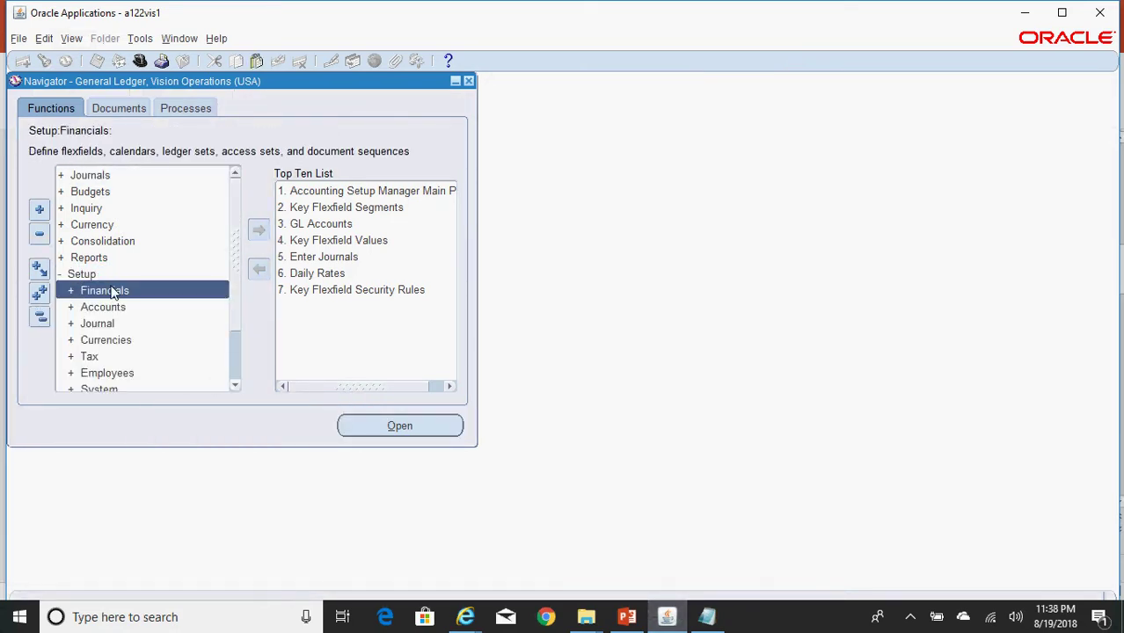
double_click(116, 296)
double_click(119, 304)
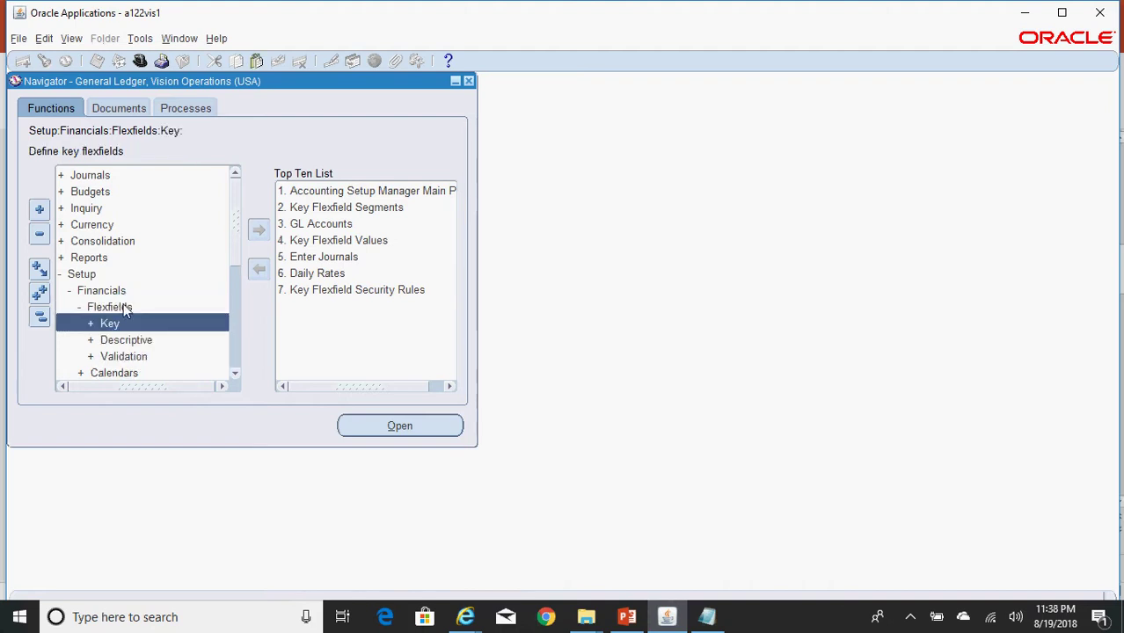
double_click(124, 323)
double_click(148, 340)
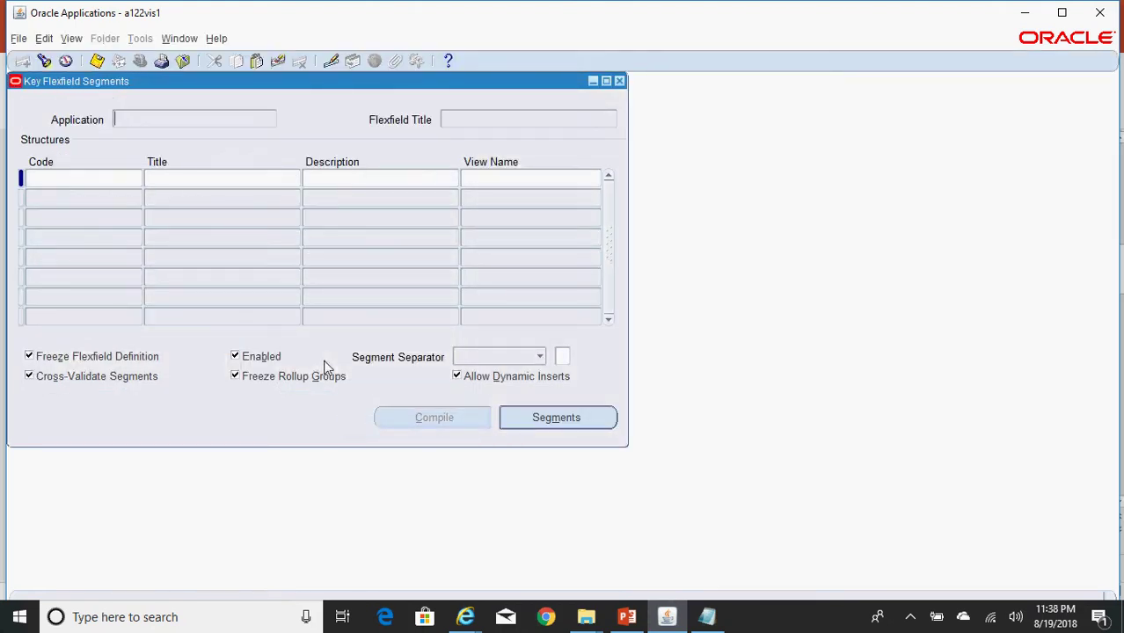
Step: Query the key flexfields for application "General%Ledger%" and flexfield title "Acc%Fle%"
key("F11")
type("General%LEd")
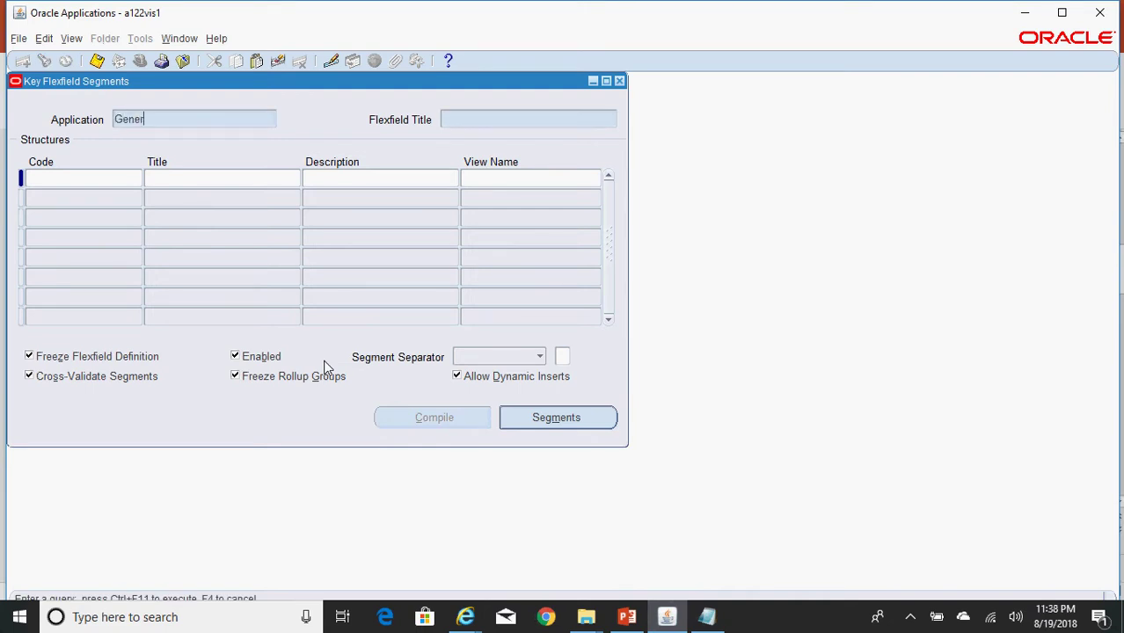
key("BackSpace")
key("BackSpace")
type("edger%")
key("Tab")
type("Acc%Fle%")
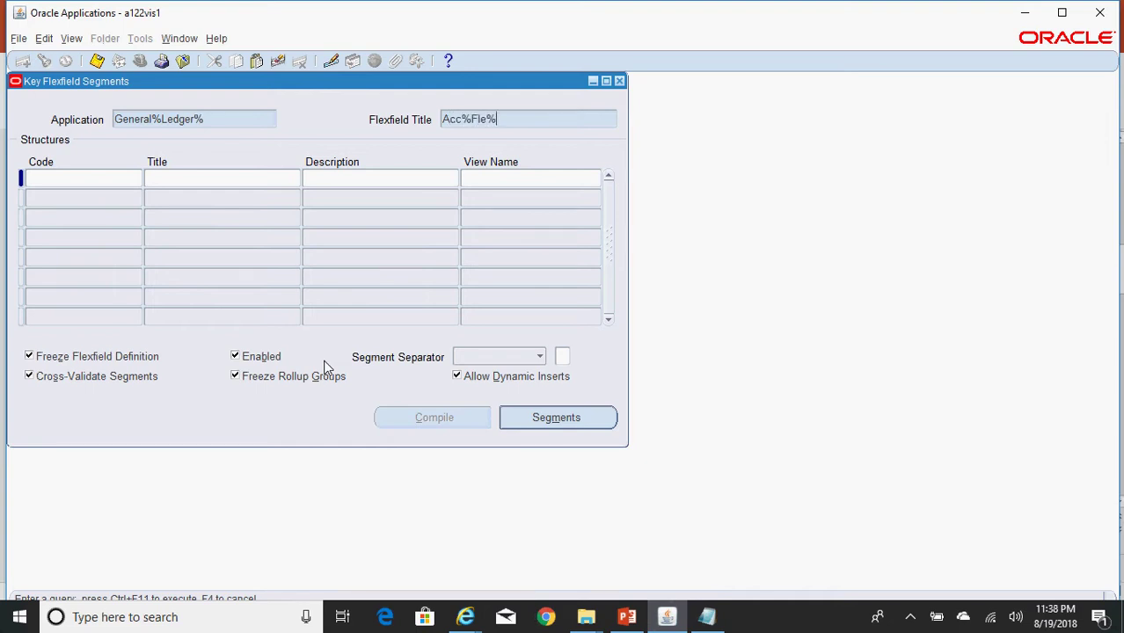
key("ctrl+F11")
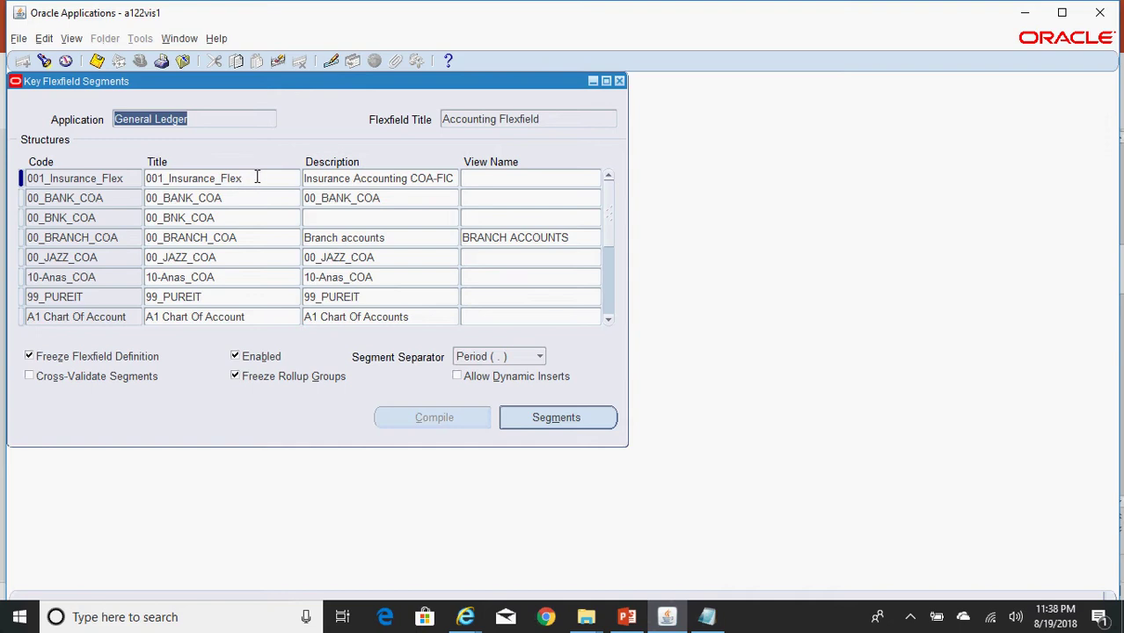
Step: Query the structures by the copied title Operations Accounting Flex and copy the title of the matching structure
left_click(546, 119)
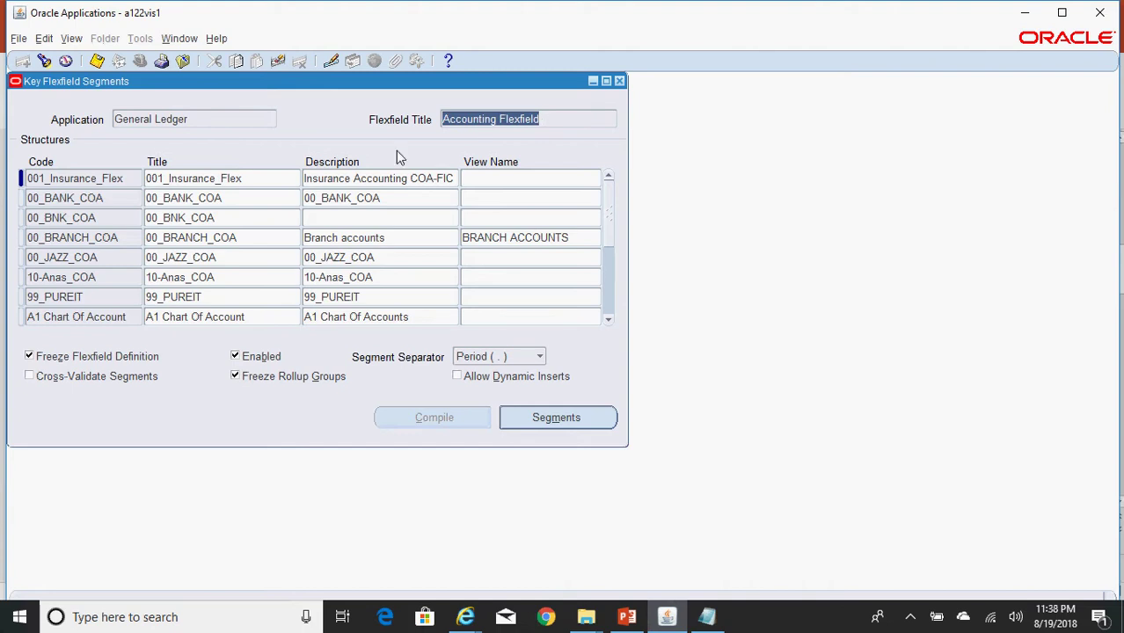
left_click(259, 176)
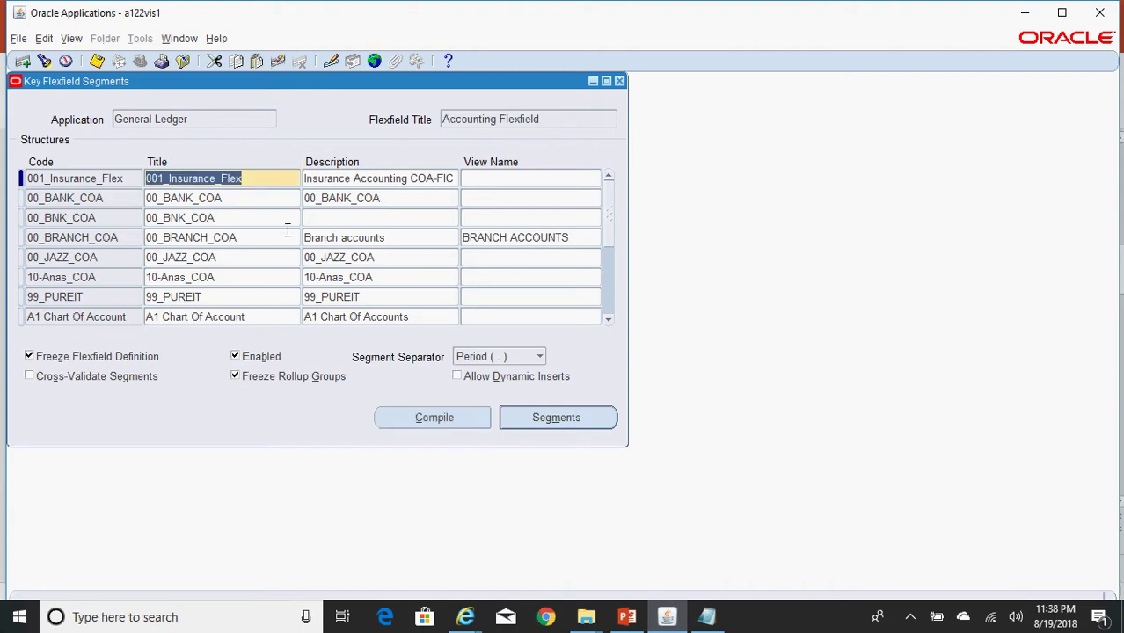
key("F11")
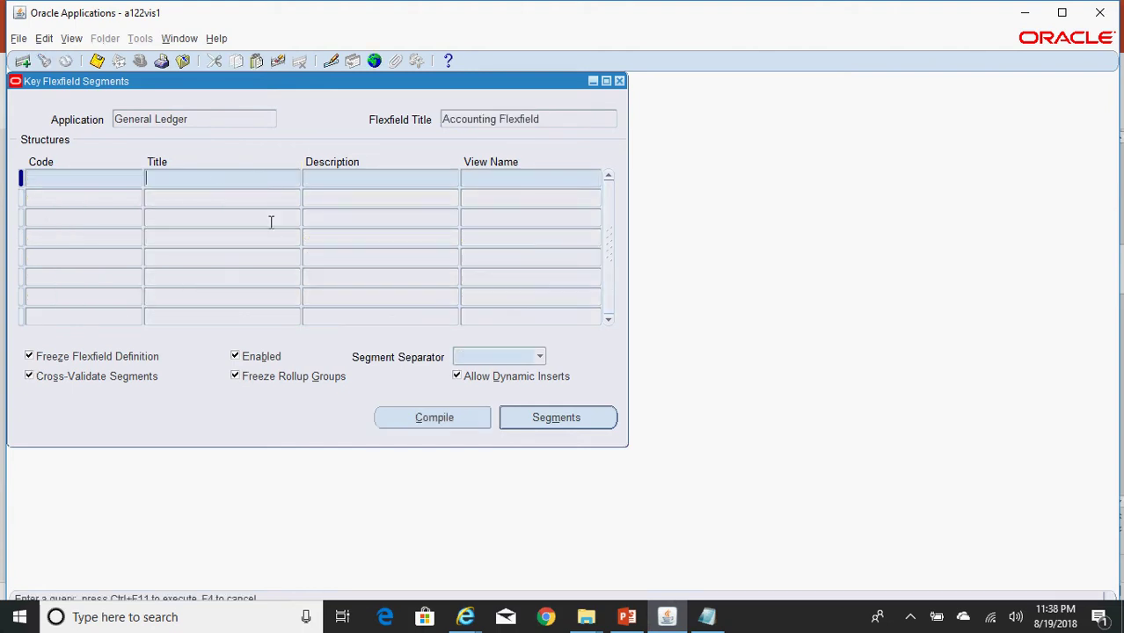
key("ctrl+v")
key("ctrl+F11")
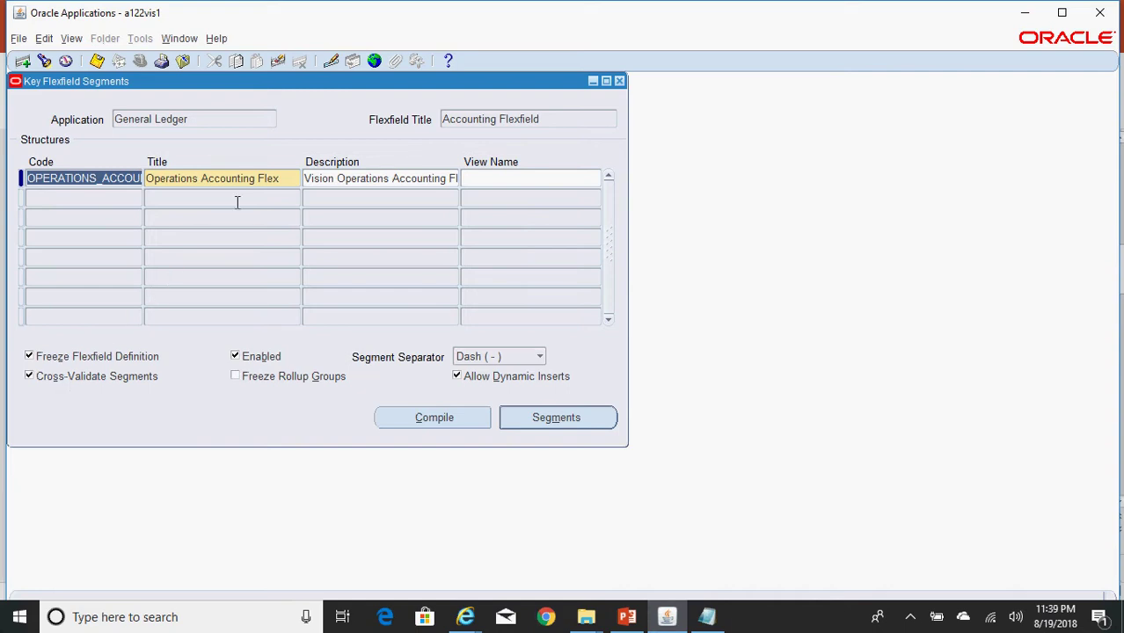
left_click(283, 188)
key("ctrl+c")
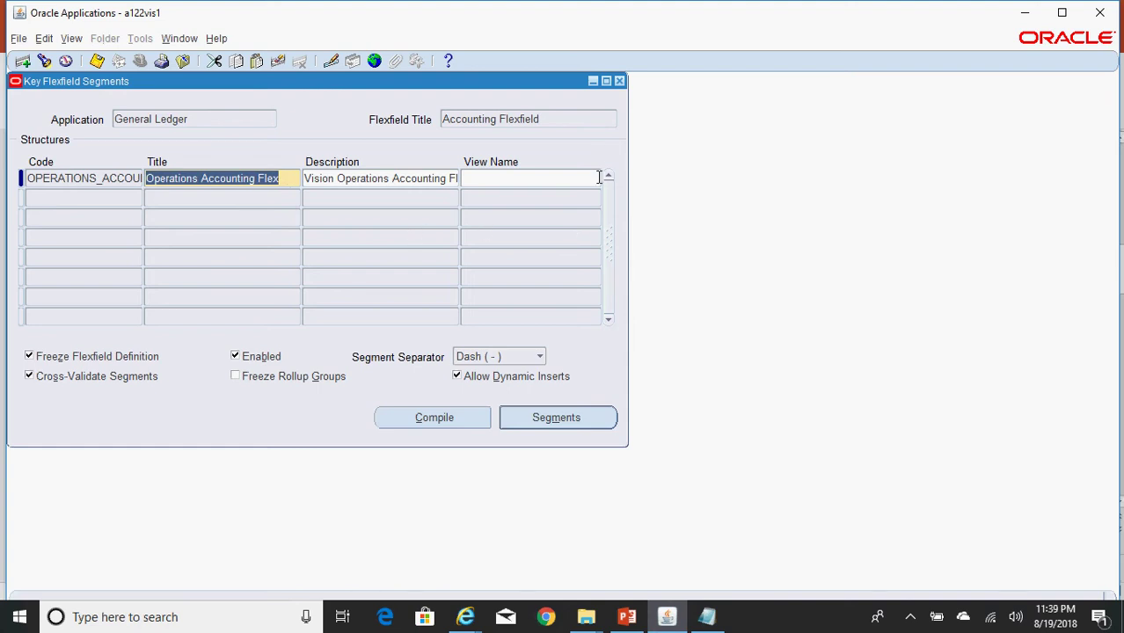
Step: Close the Key Flexfield Segments form and open the Cross-Validation Rules form from Setup > Financials > Flexfields > Key > Rules
left_click(619, 80)
left_click(40, 317)
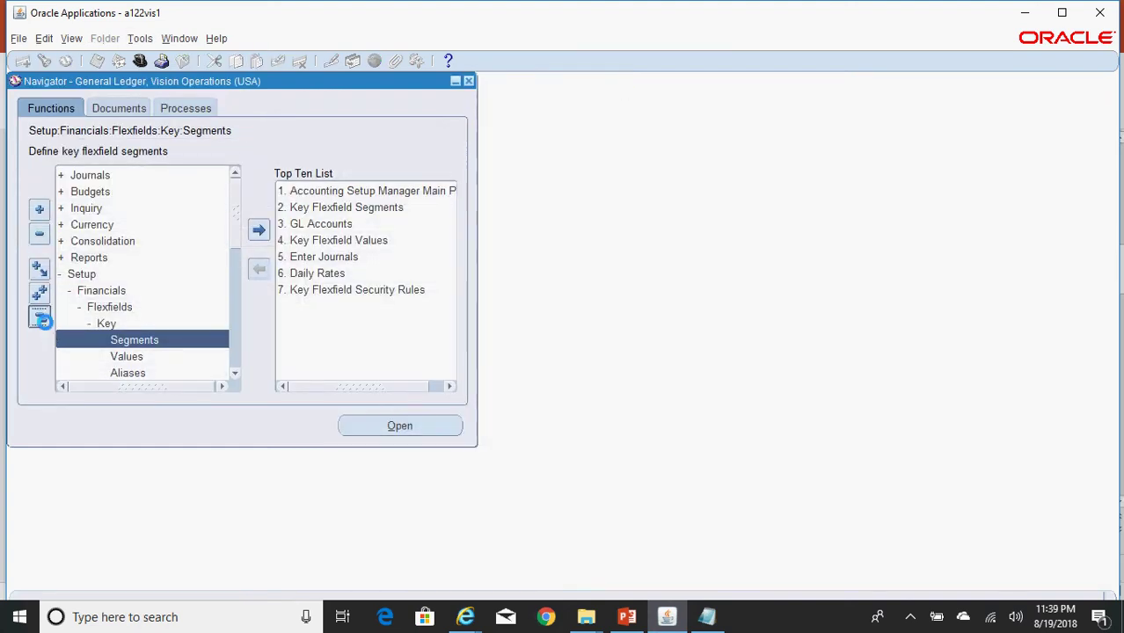
double_click(108, 275)
double_click(127, 293)
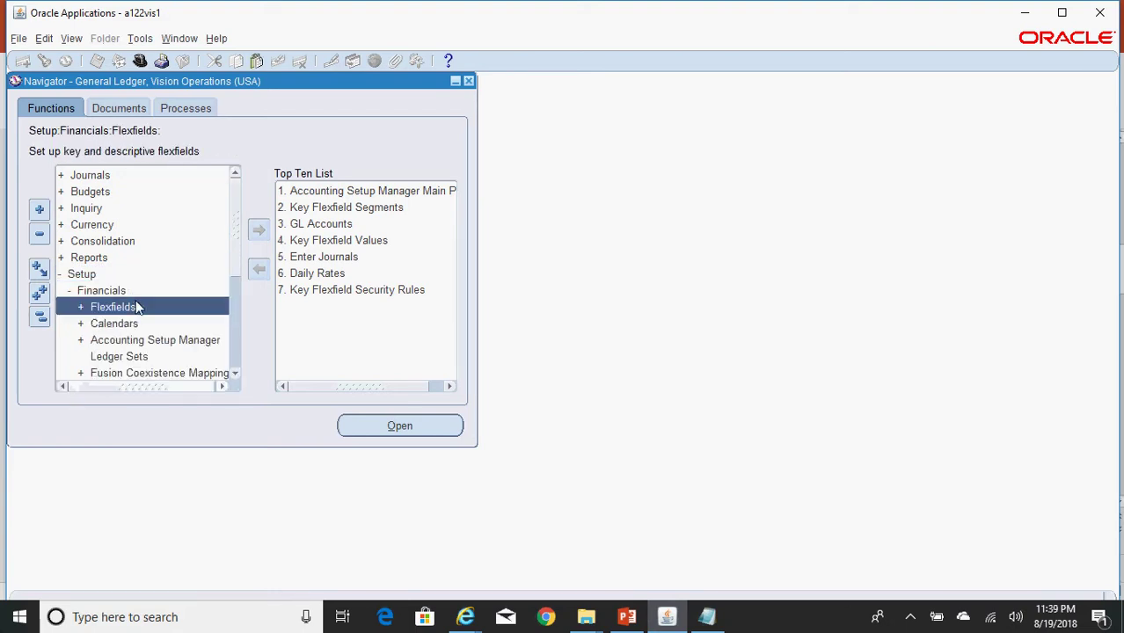
double_click(138, 306)
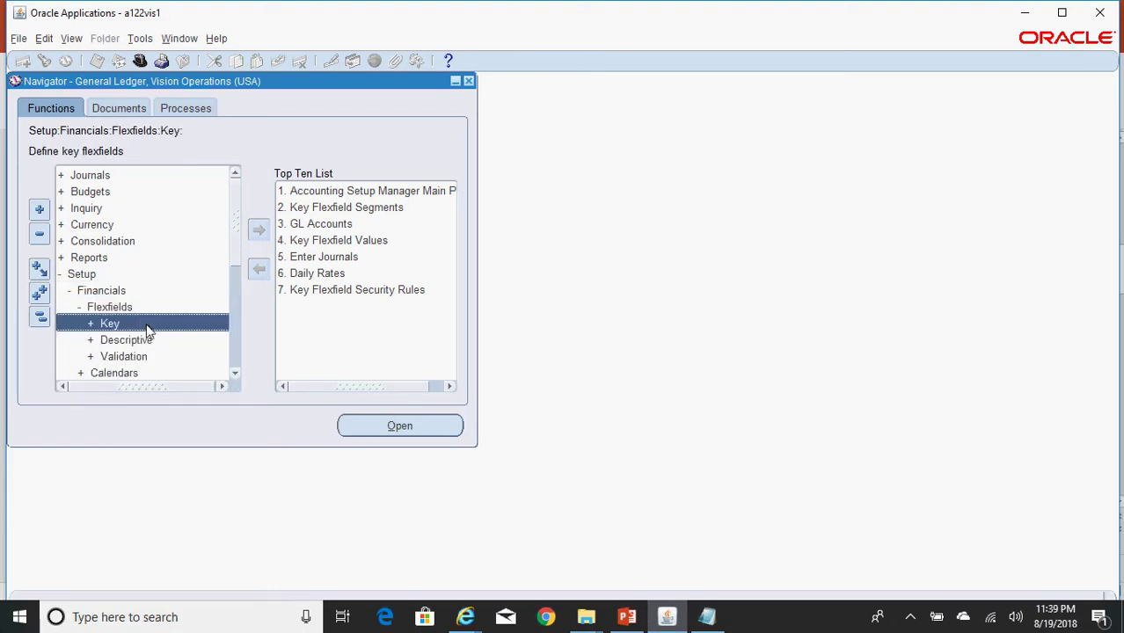
double_click(144, 324)
left_click(237, 373)
left_click(237, 374)
left_click(237, 373)
left_click(237, 374)
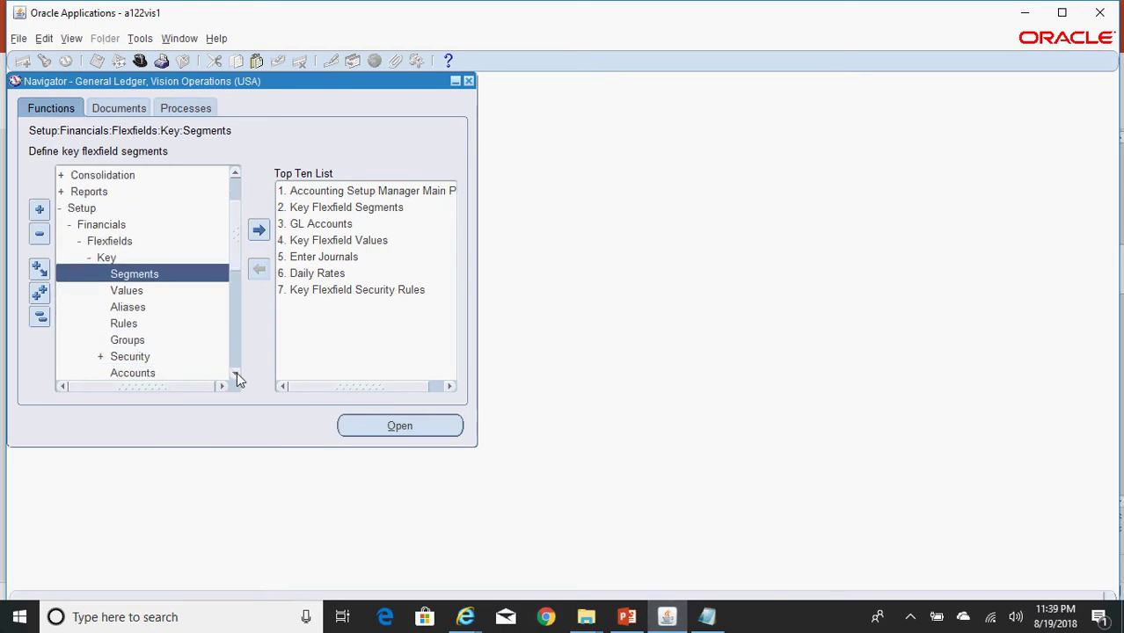
left_click(236, 374)
left_click(236, 373)
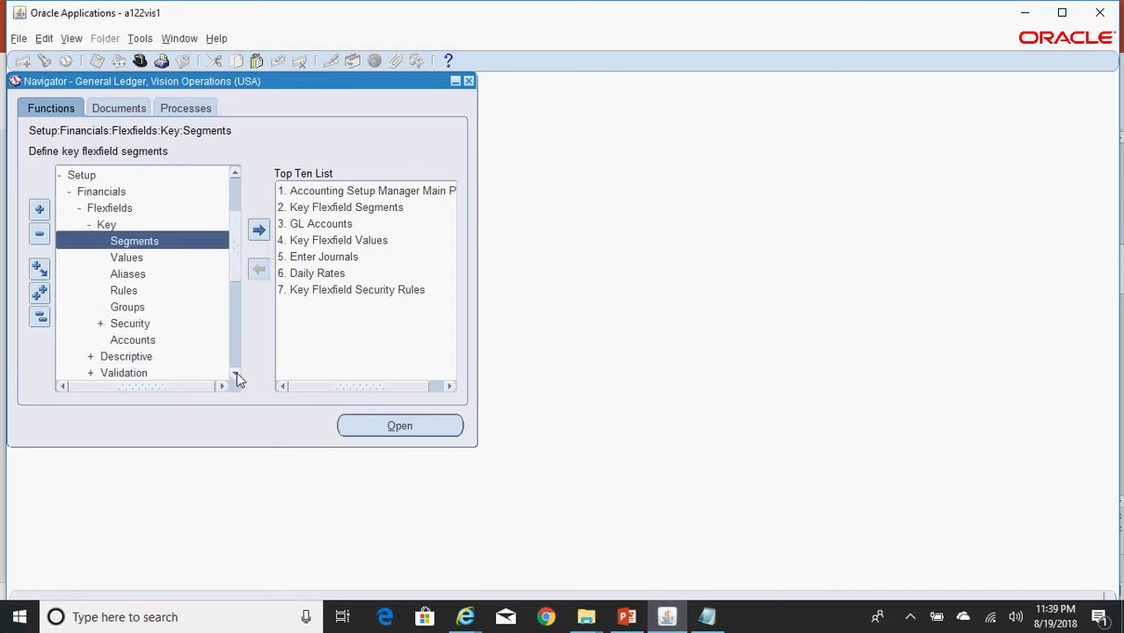
double_click(126, 293)
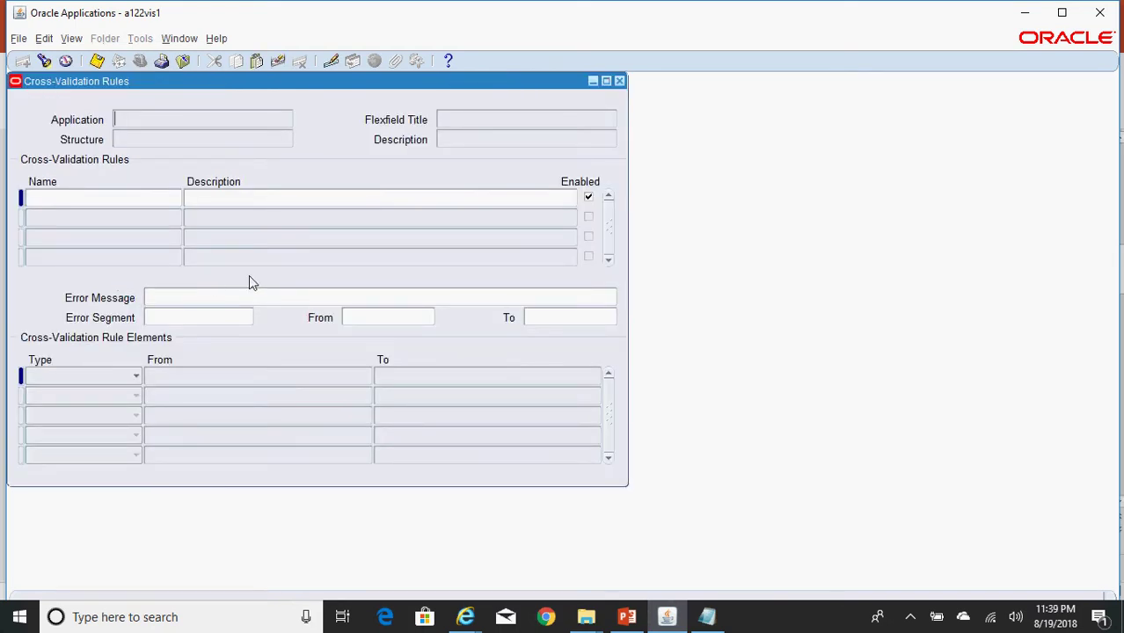
Step: Query the cross-validation rules for application "General%Ledger%" and structure Operations Accounting Flex
key("F11")
type("General%Ledge")
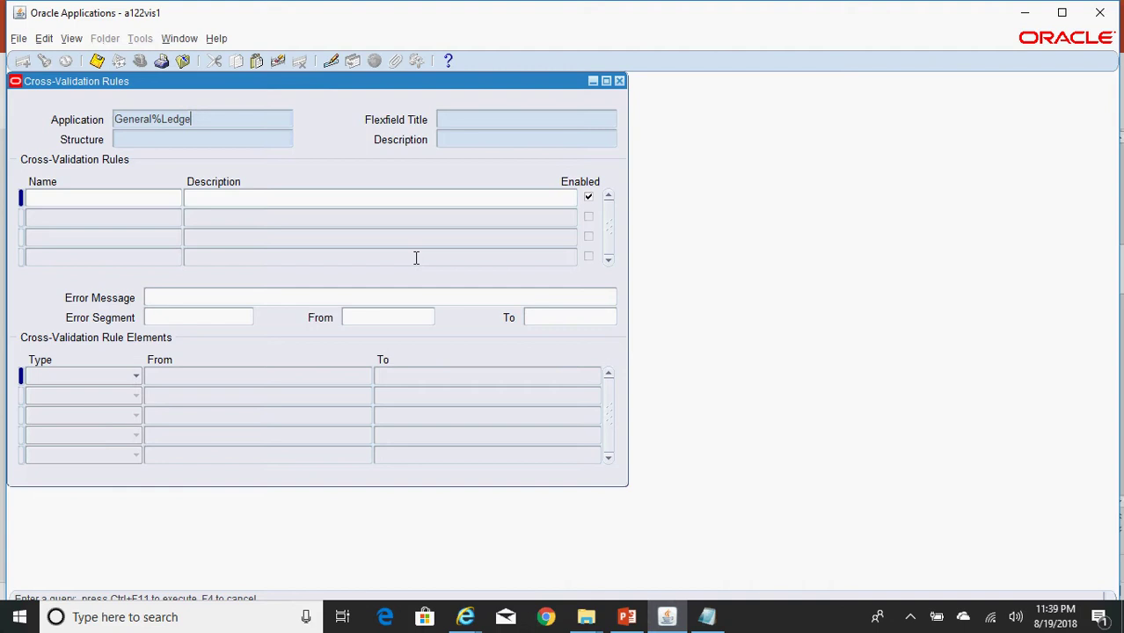
type("r%")
left_click(191, 142)
key("ctrl+v")
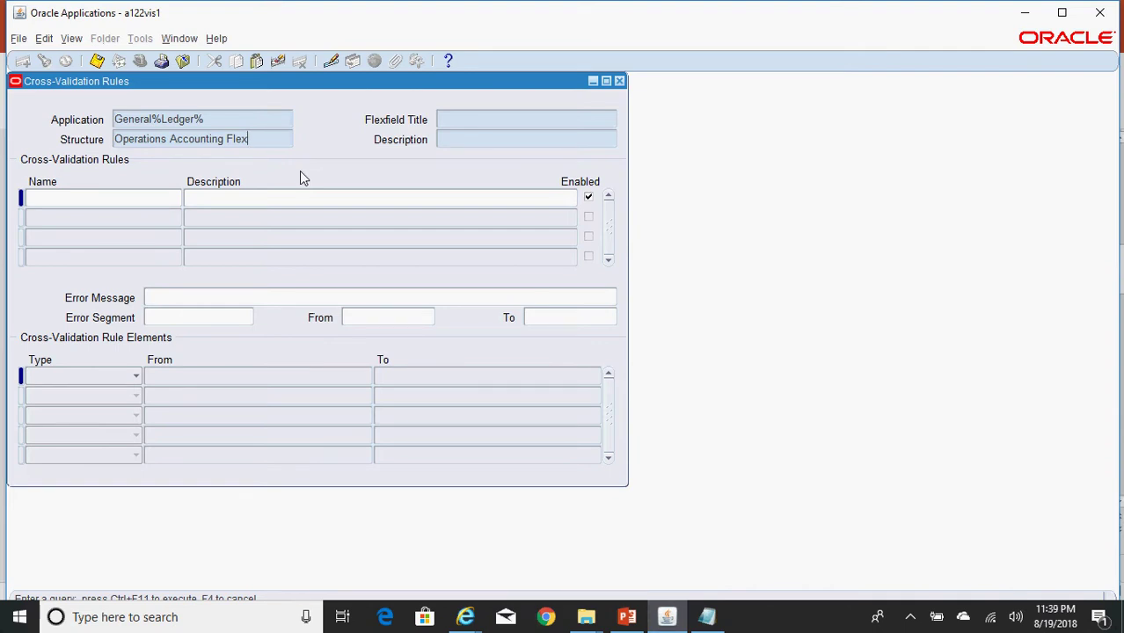
key("ctrl+F11")
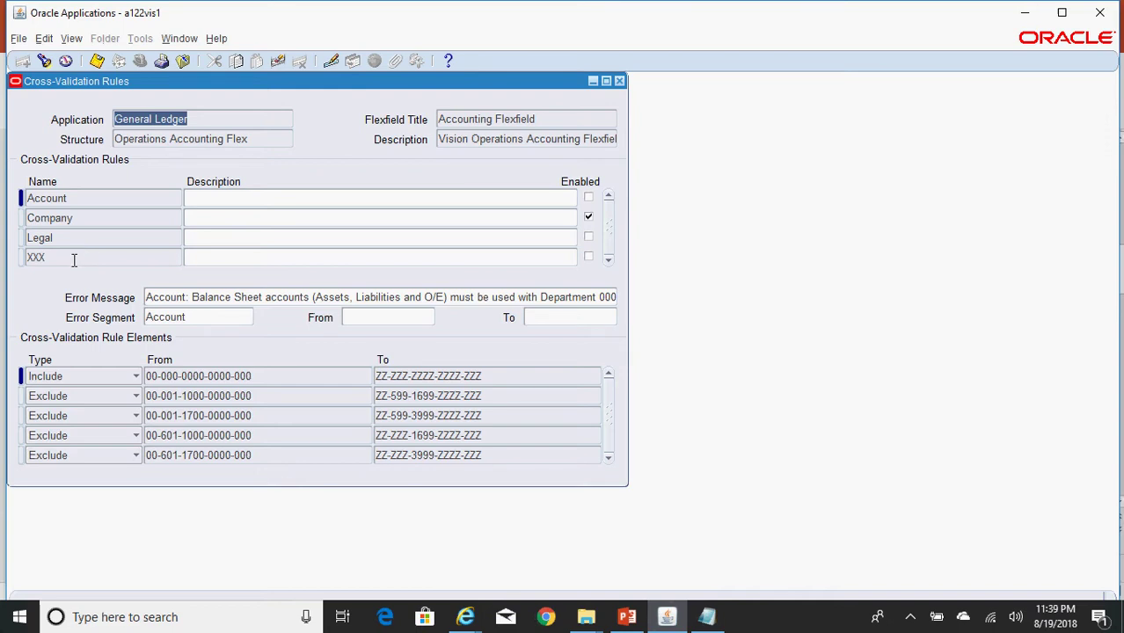
Step: Add a blank cross-validation rule after the XXX rule and switch to Notepad to consult the Department 0001 requirement
left_click(74, 258)
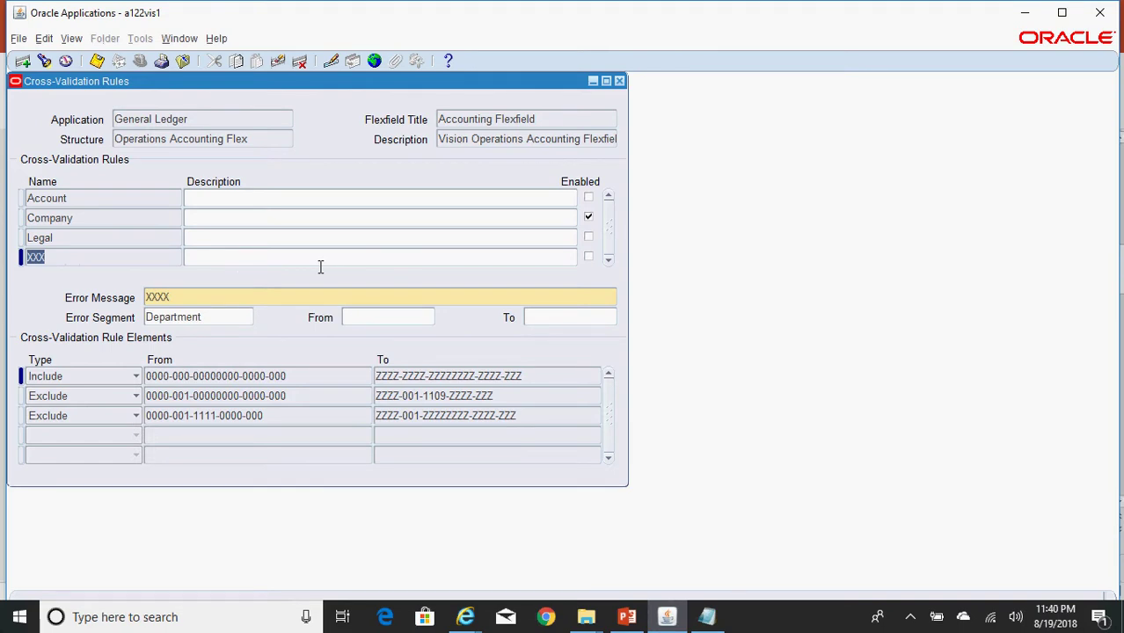
left_click(23, 64)
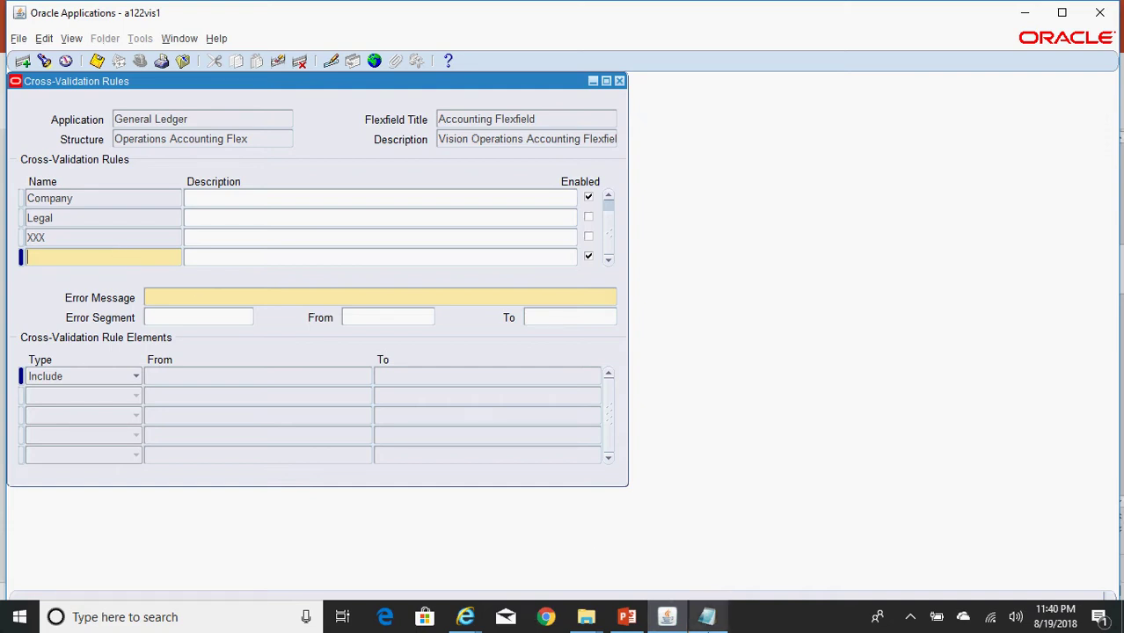
left_click(706, 617)
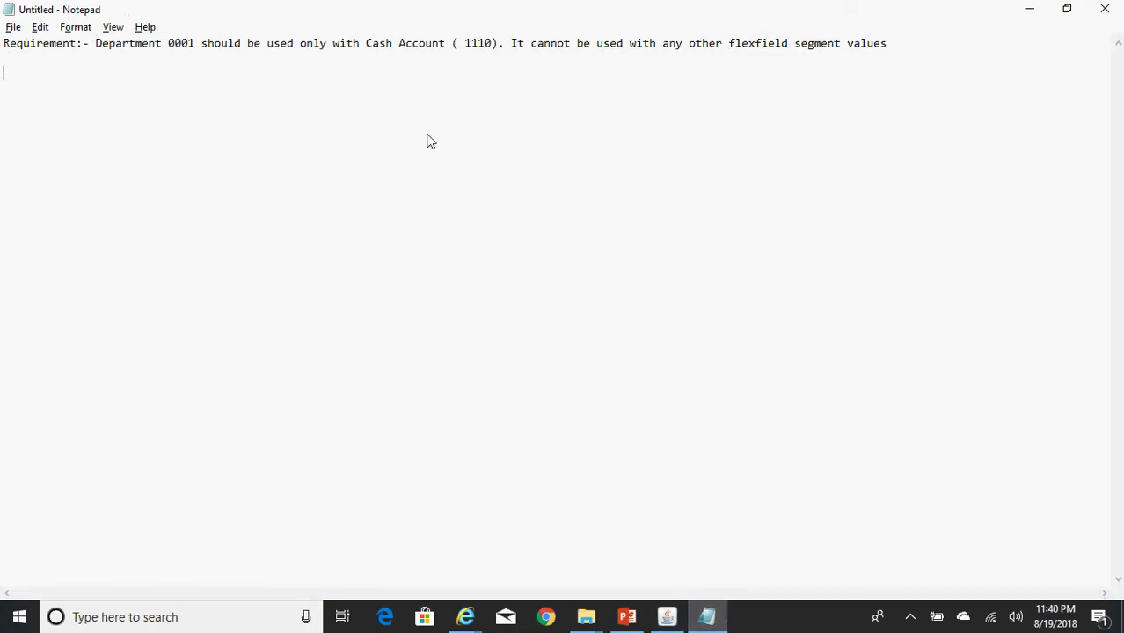
Step: Switch back to Oracle Applications and name the new cross-validation rule Department_001 with description "Rule for Department 001"
key("alt+Tab")
type("D")
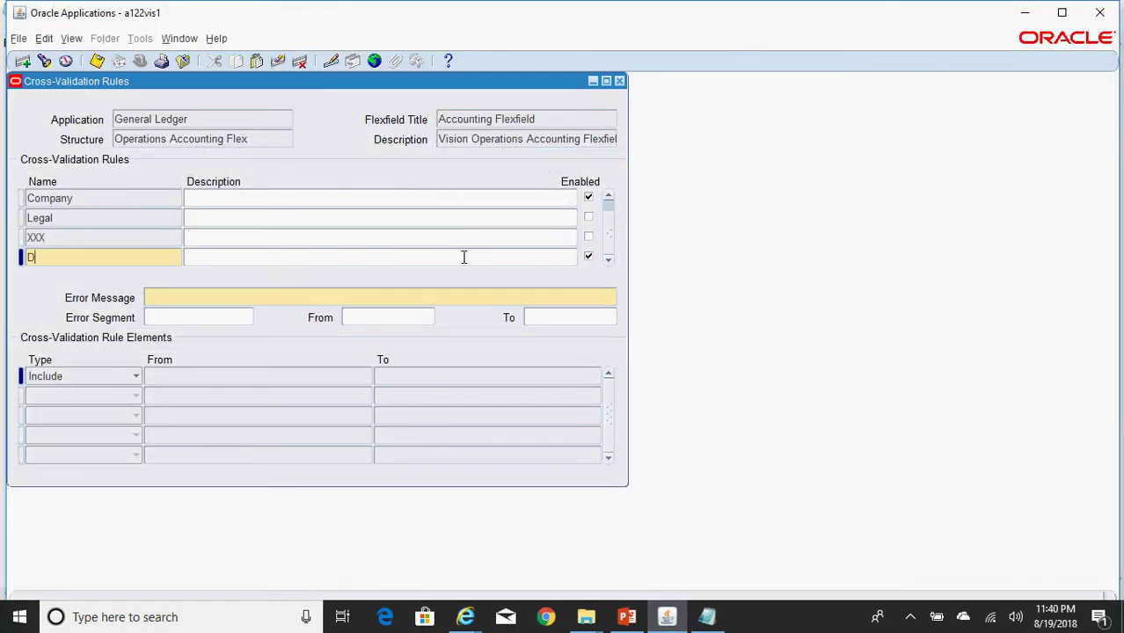
type("epartment_001")
left_click(398, 259)
type("Rule for De")
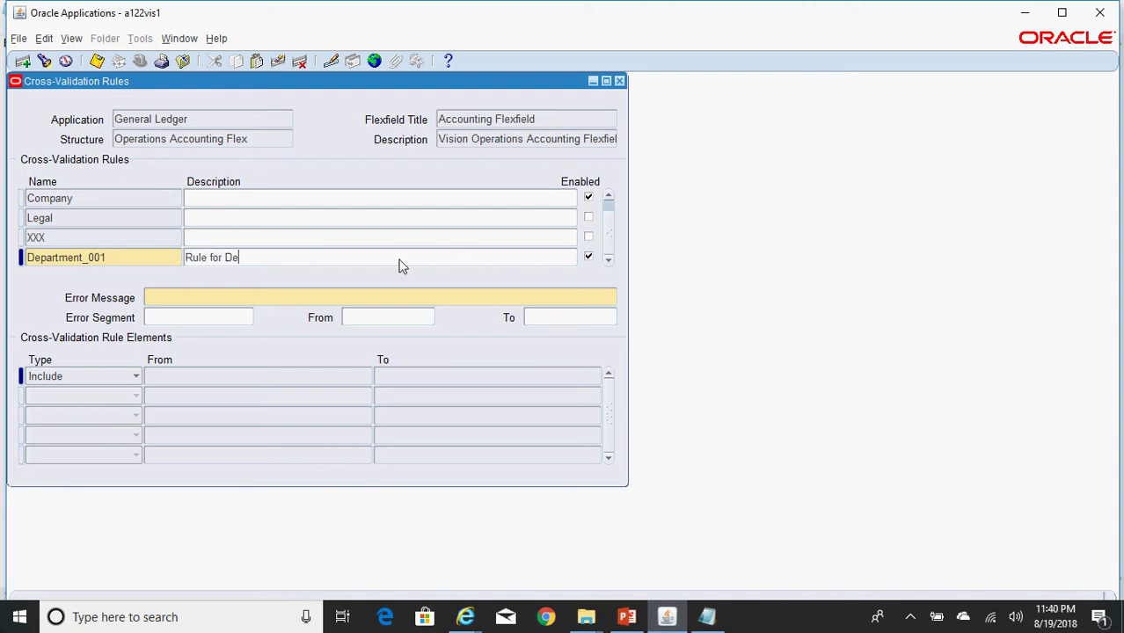
type("partment 001")
Step: Set the error segment of the Department_001 rule to Department
left_click(196, 321)
left_click(249, 318)
key("Down")
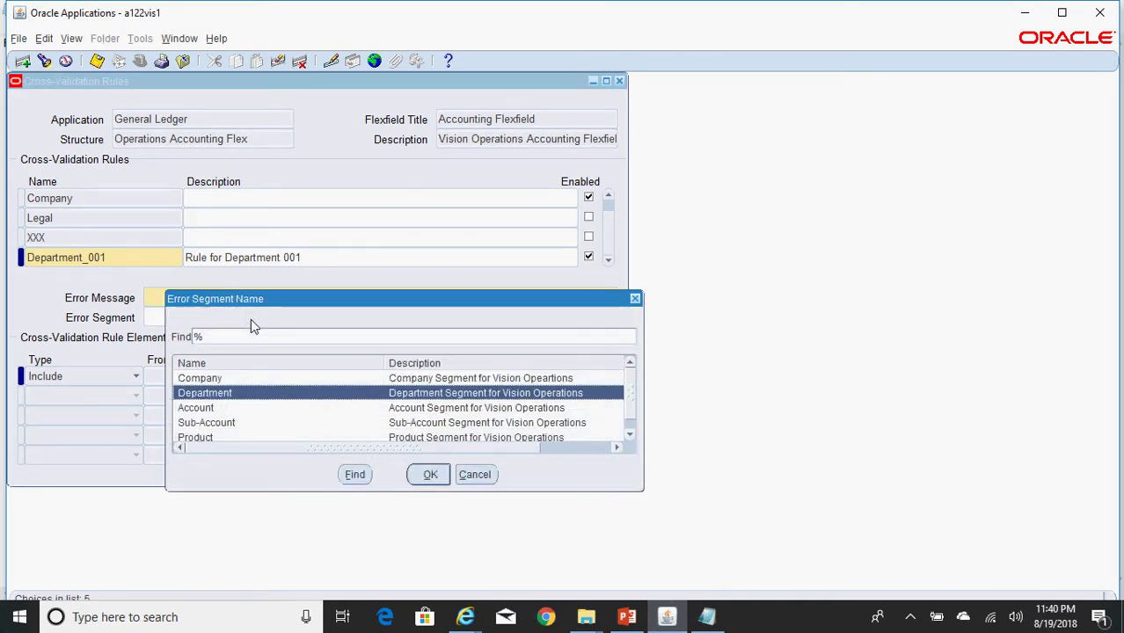
key("Return")
Step: Check the Notepad requirement and enter the rule's error message "You cannot use the Department 001 for Non Cash Account"
left_click(246, 297)
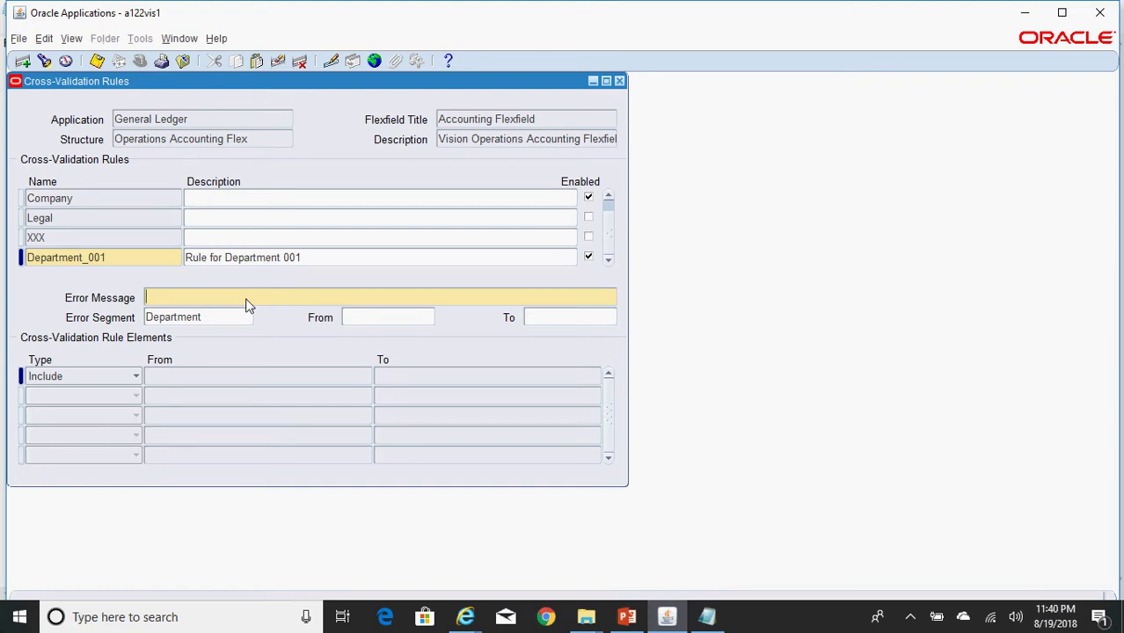
key("alt+Tab")
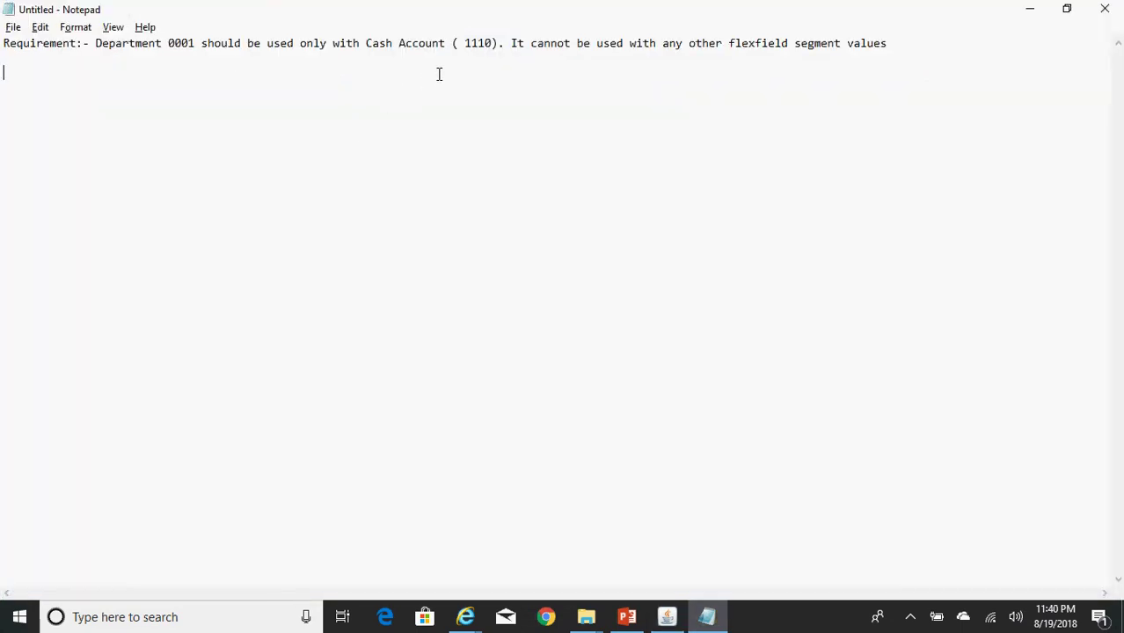
key("alt+Tab")
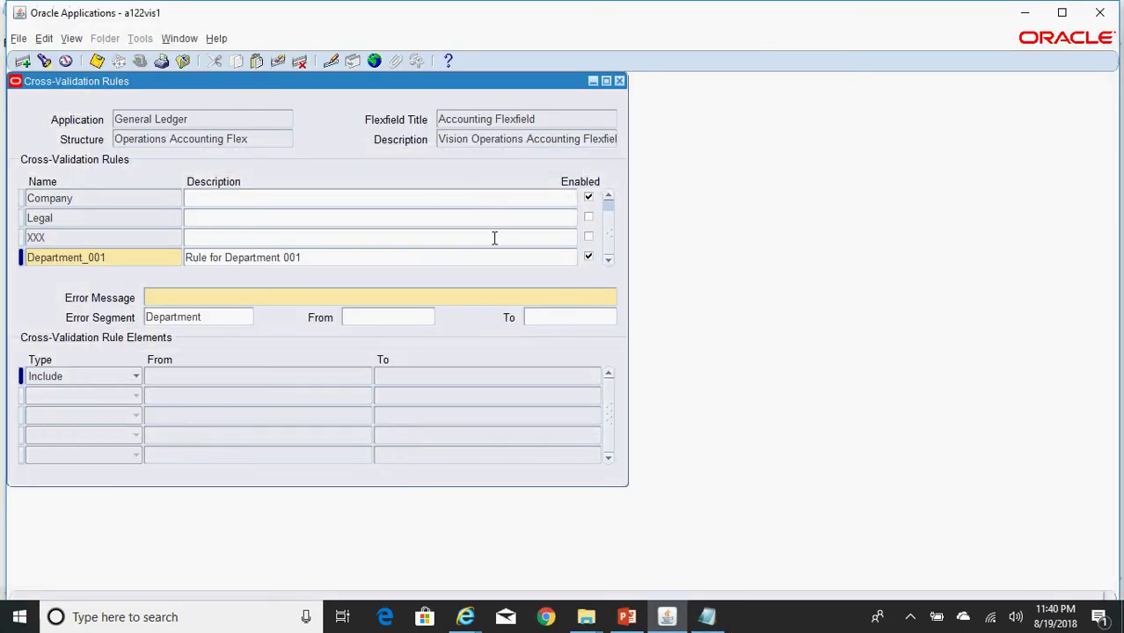
type("You cannot use this department")
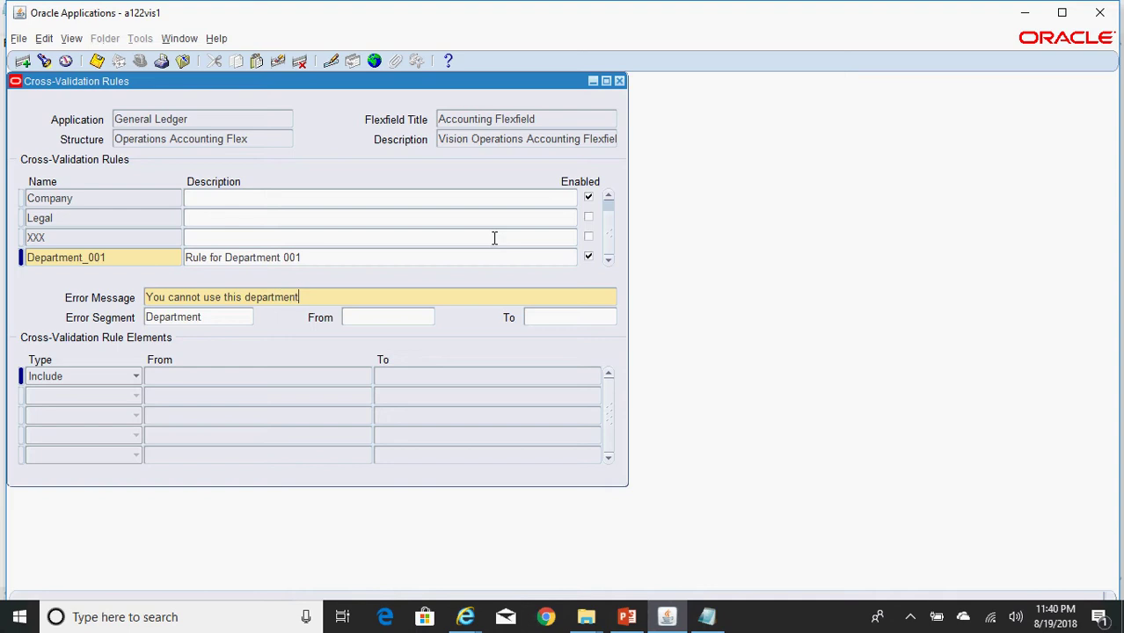
type(" for t")
key("BackSpace")
key("BackSpace")
key("BackSpace")
key("BackSpace")
key("BackSpace")
key("BackSpace")
key("BackSpace")
key("BackSpace")
key("BackSpace")
key("BackSpace")
key("BackSpace")
key("BackSpace")
key("BackSpace")
key("BackSpace")
key("BackSpace")
key("BackSpace")
key("BackSpace")
key("BackSpace")
key("BackSpace")
key("BackSpace")
type("the Department 001 for Non A")
key("BackSpace")
type("Cash Account")
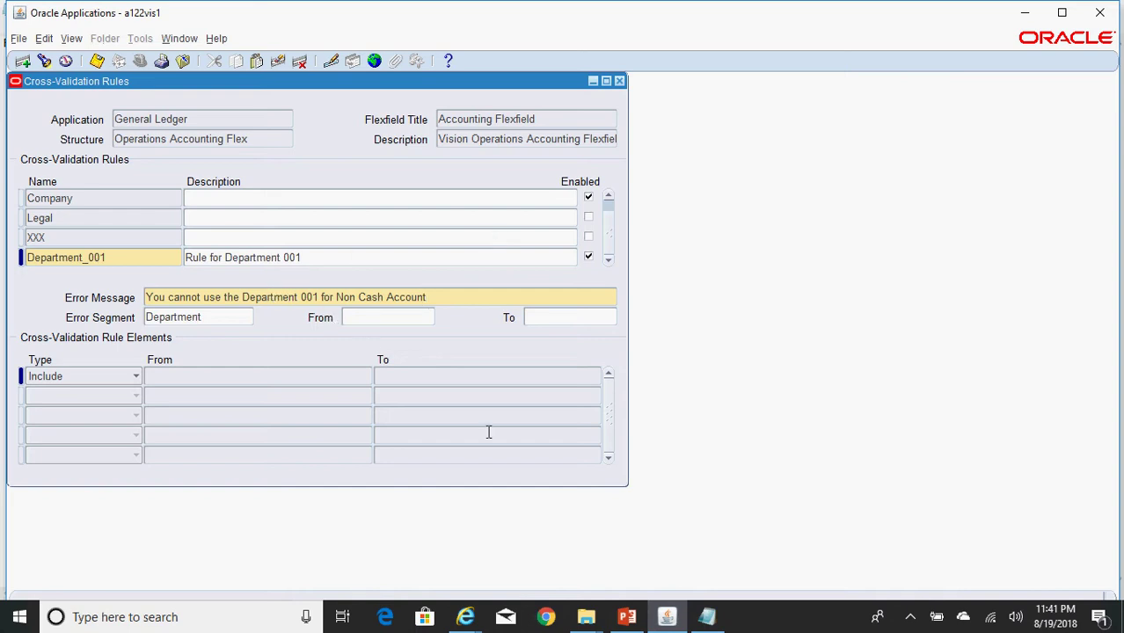
Step: Recheck the requirement in Notepad, keep the first rule element's type as Include, and open its segment range entry
left_click(711, 617)
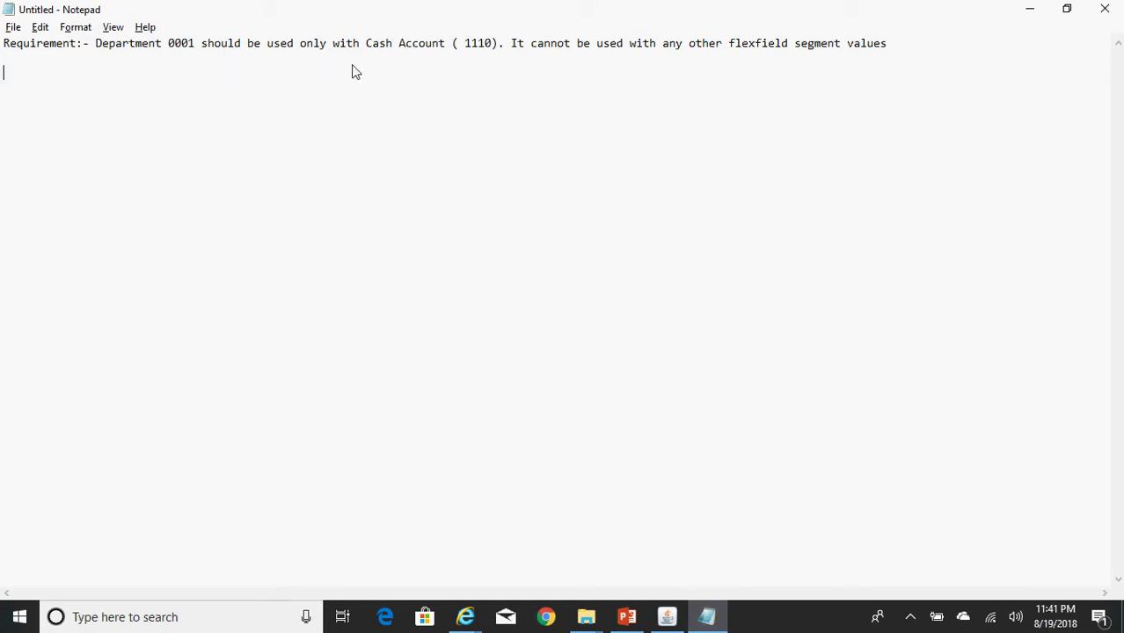
key("alt+Tab")
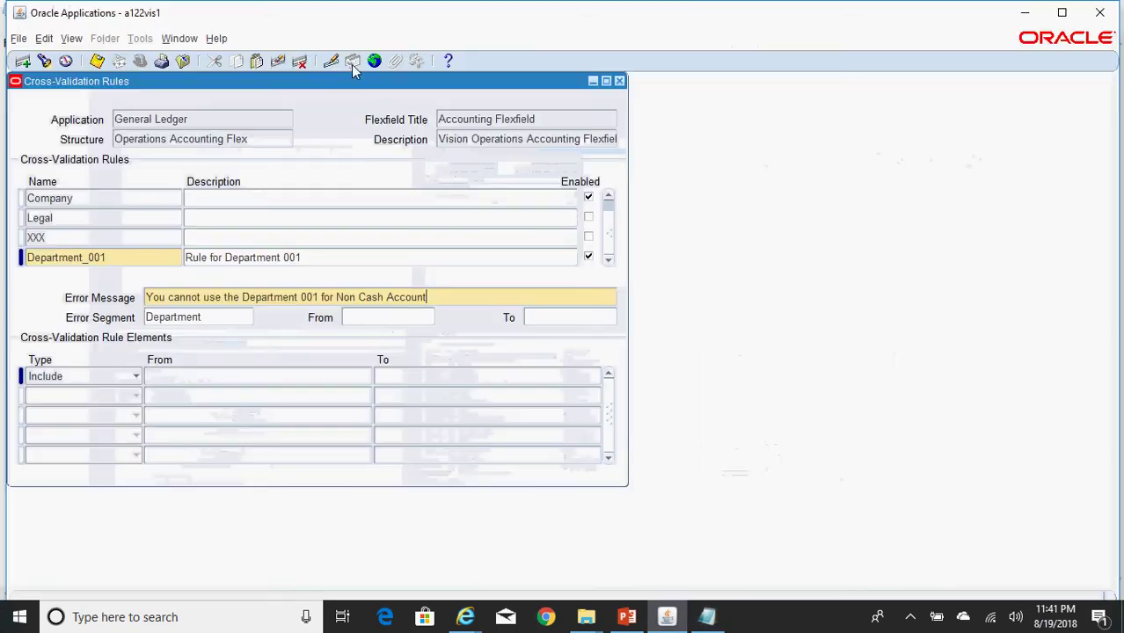
left_click(185, 377)
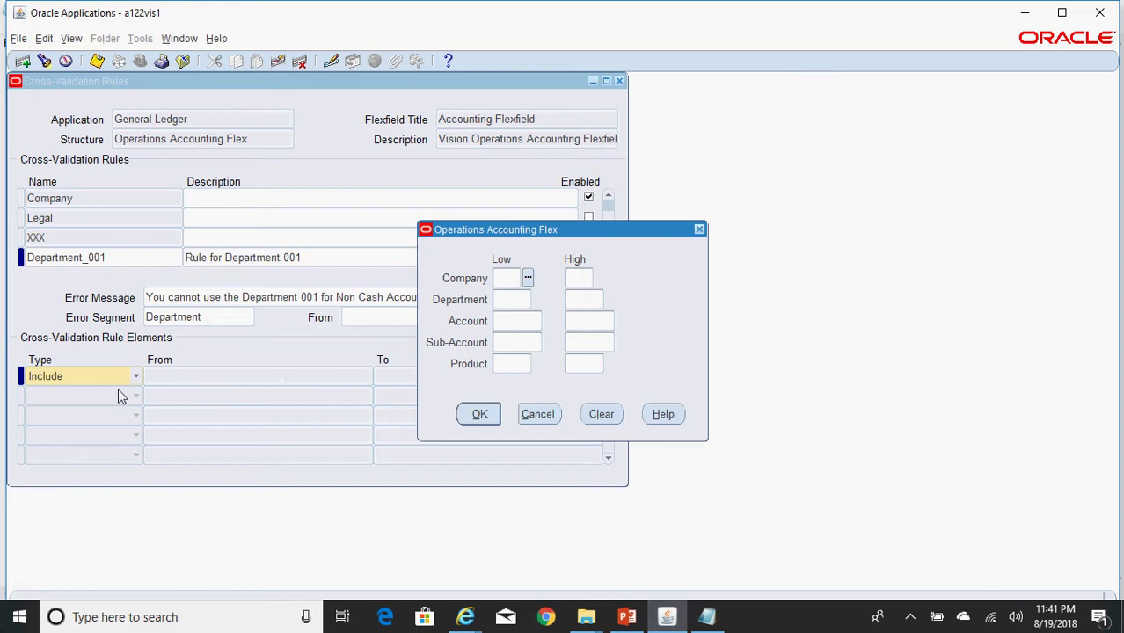
left_click(533, 414)
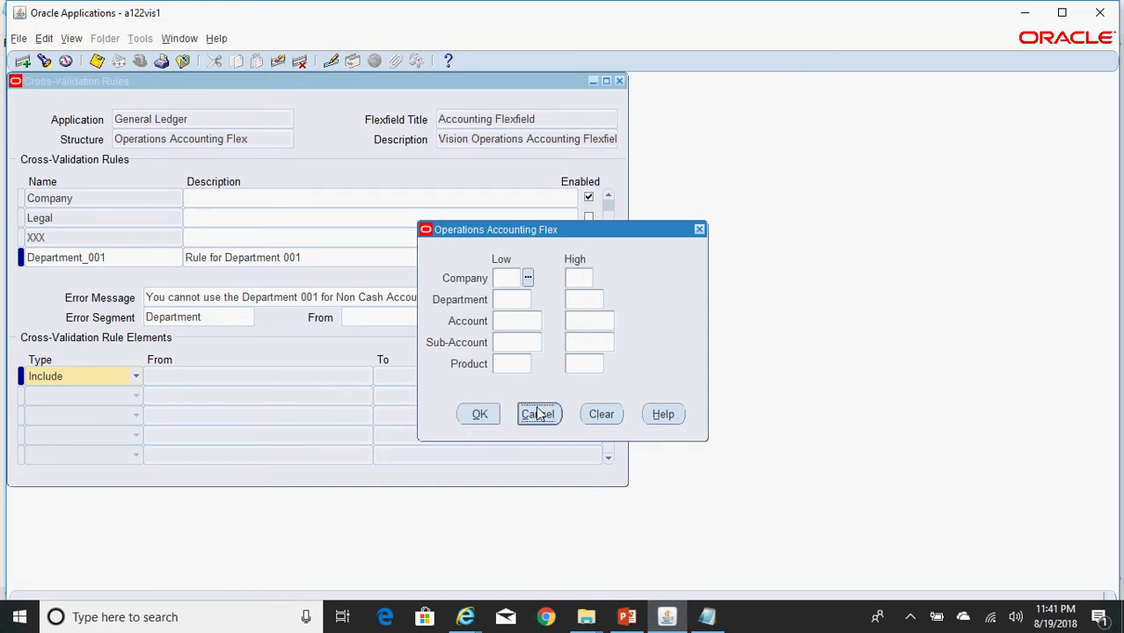
left_click(136, 380)
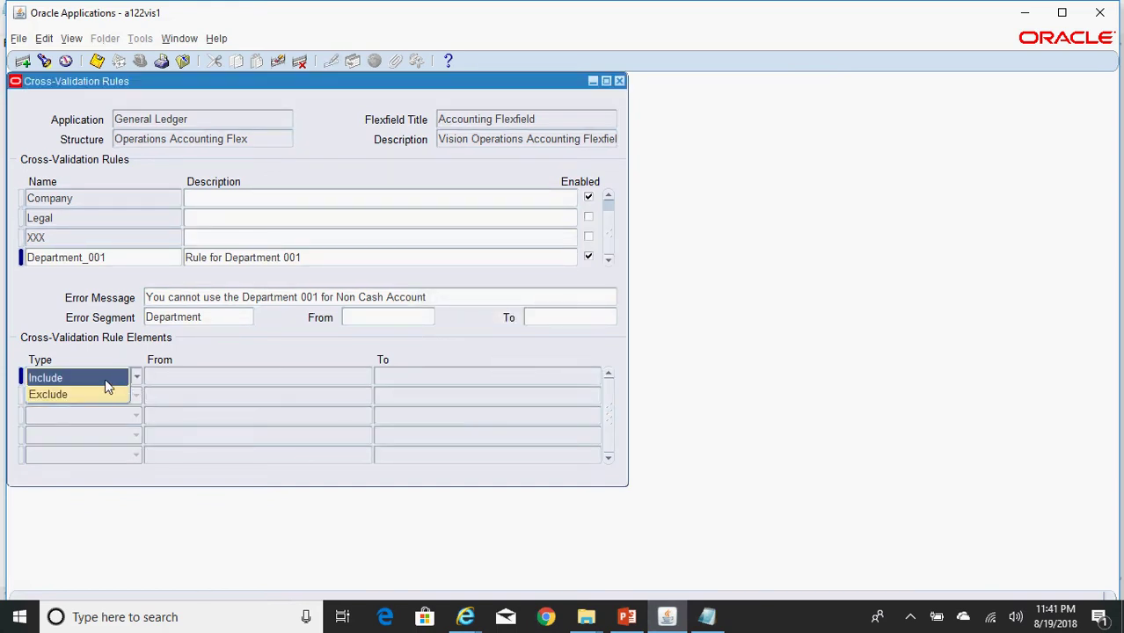
left_click(105, 379)
left_click(192, 378)
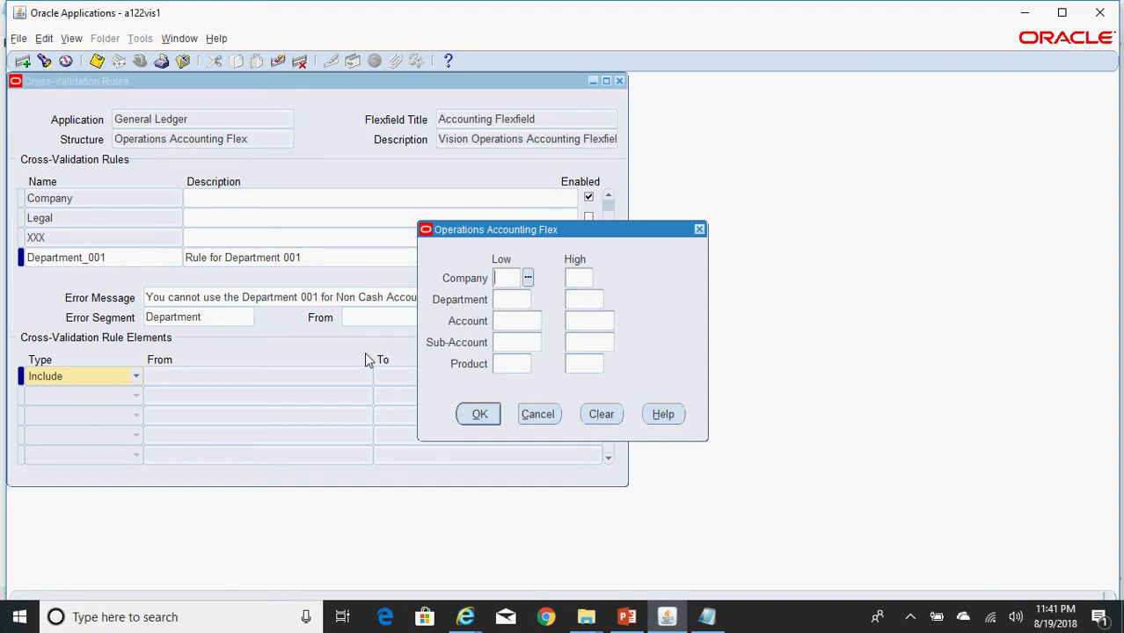
key("alt+Tab")
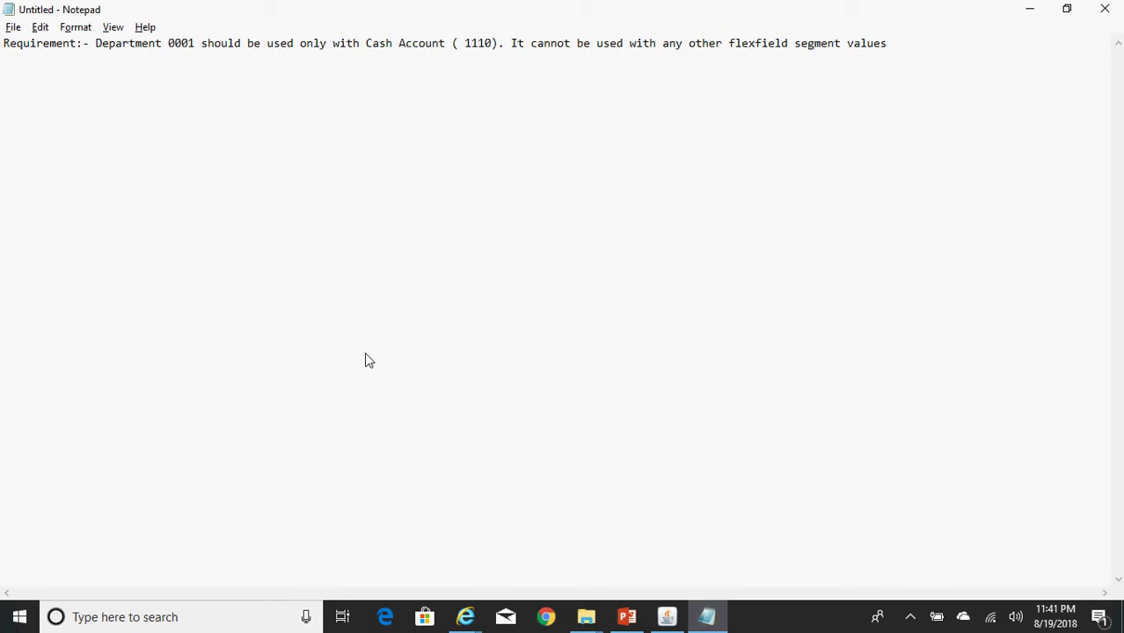
key("alt+Tab")
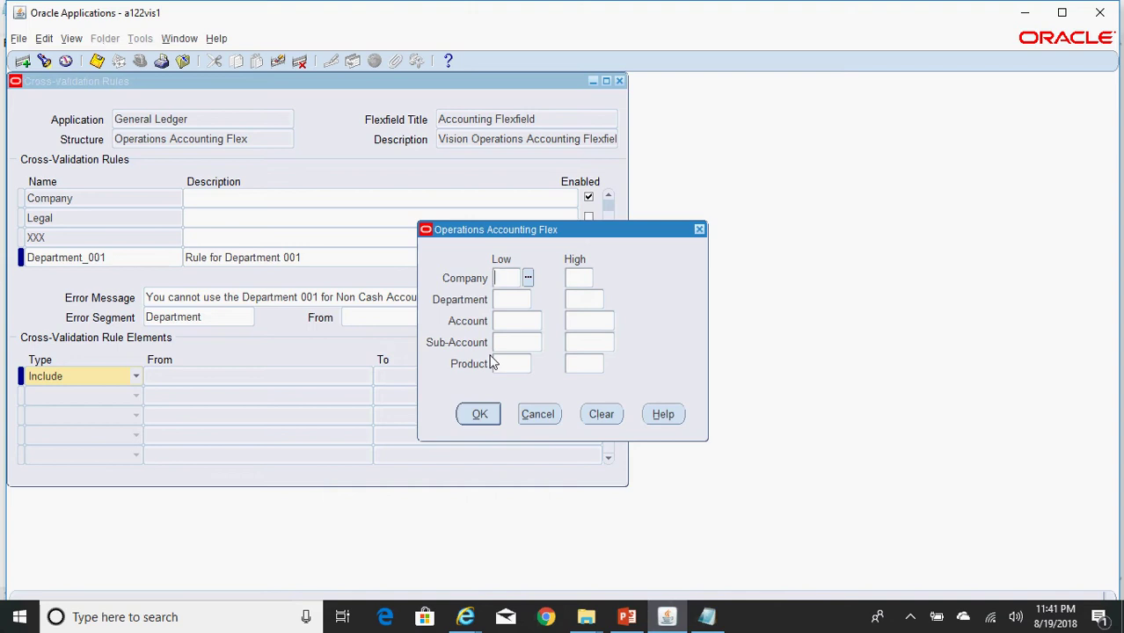
Step: Set the Include element's Company range to 000 through ZZZ and its Department range to 0000 through ZZZZ
type("000")
key("Tab")
type("ZZZ")
key("Tab")
key("ctrl+l")
key("Escape")
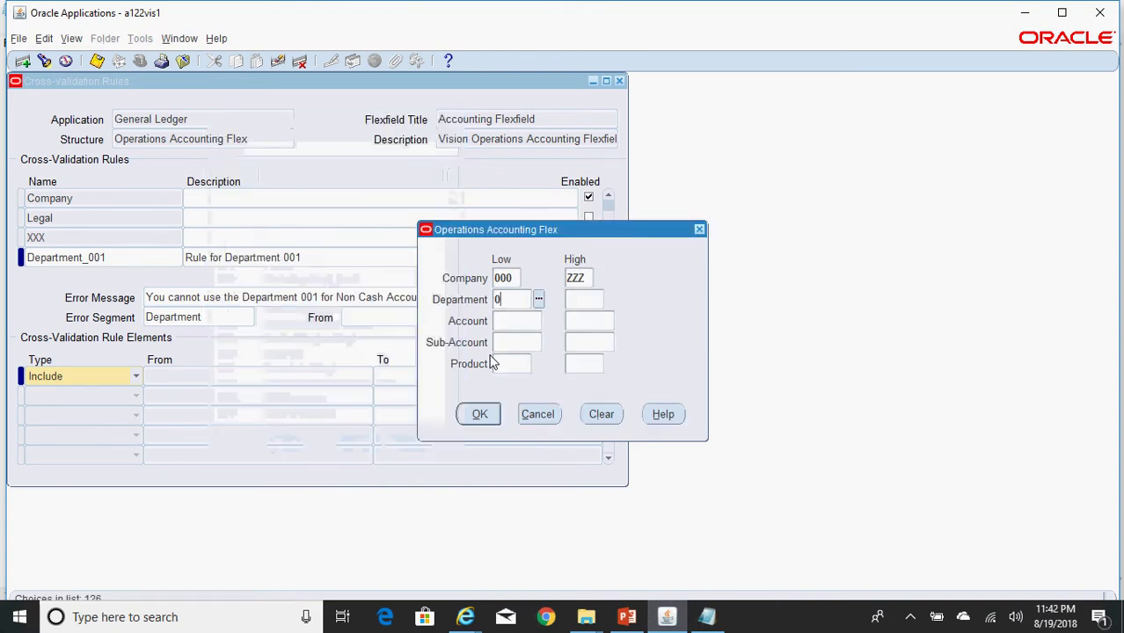
type("0000")
key("Tab")
type("ZZZZ")
key("Tab")
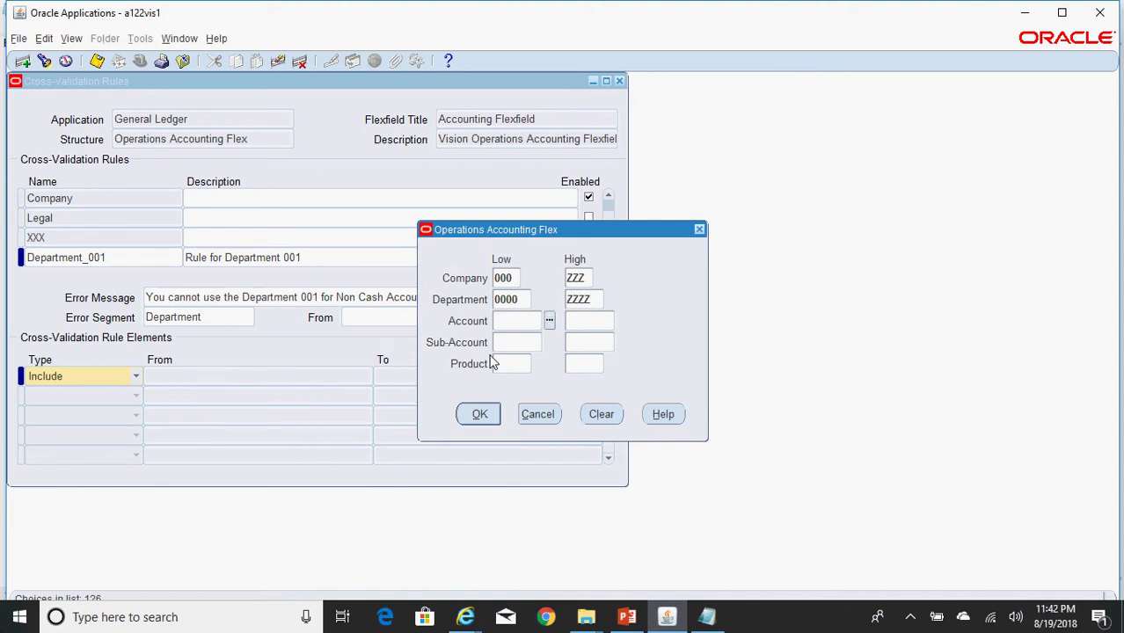
Step: Complete the Include range with Account 00000000 to ZZZZZZZZ, Sub-Account 0000 to ZZZZ and Product 000 to ZZZ, and accept it
type("00000000")
key("Tab")
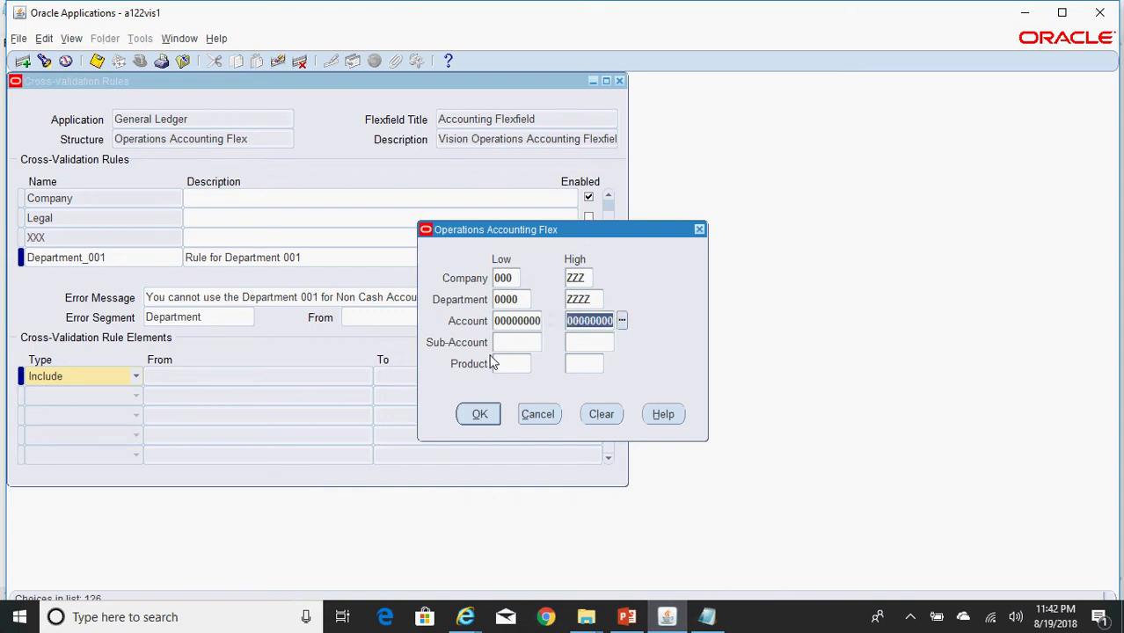
type("ZZZZZZZZ")
key("Tab")
type("0000")
key("Tab")
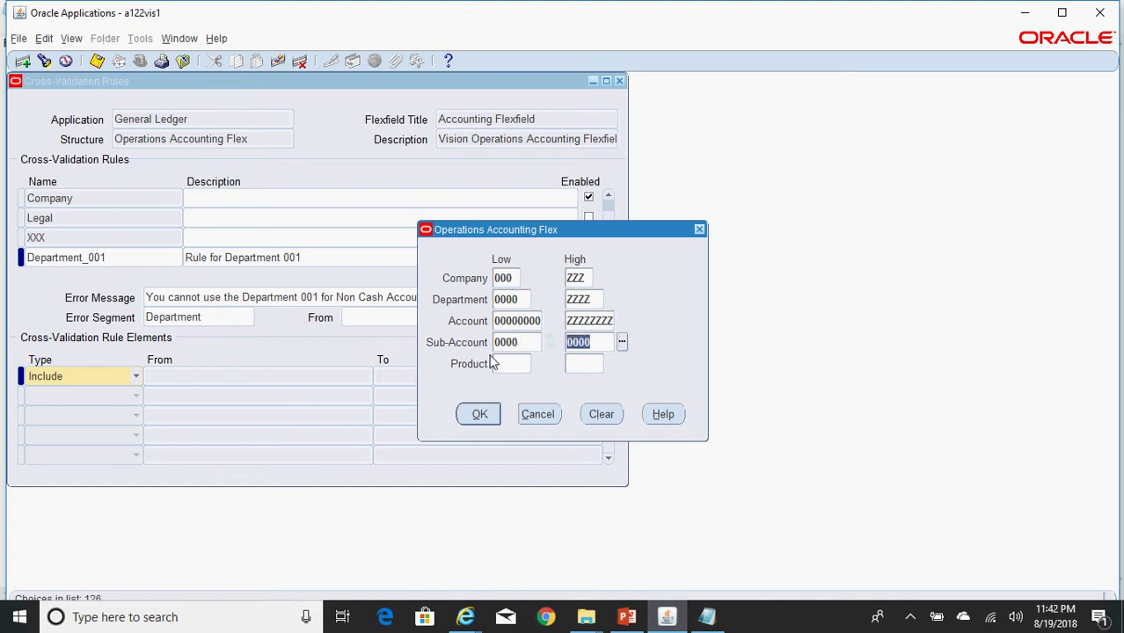
type("ZZZZ")
key("Tab")
type("000")
key("Tab")
type("ZZZ")
key("Tab")
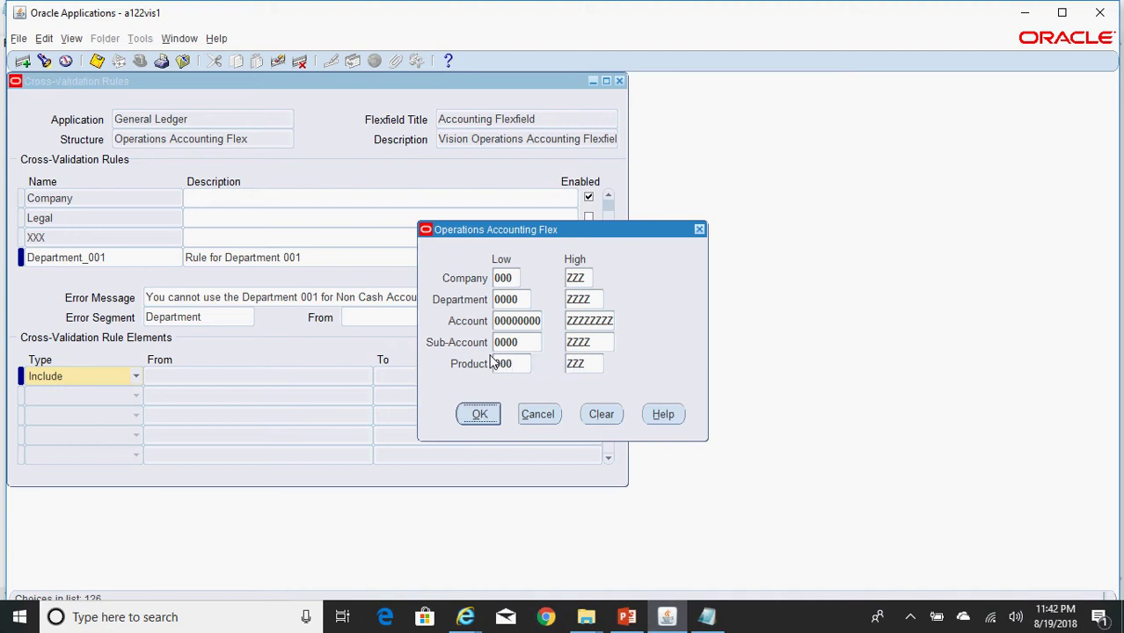
key("Return")
Step: Add an Exclude rule element, consult the Notepad requirement, and set the element's Company range to 0000 through ZZZZ
left_click(137, 401)
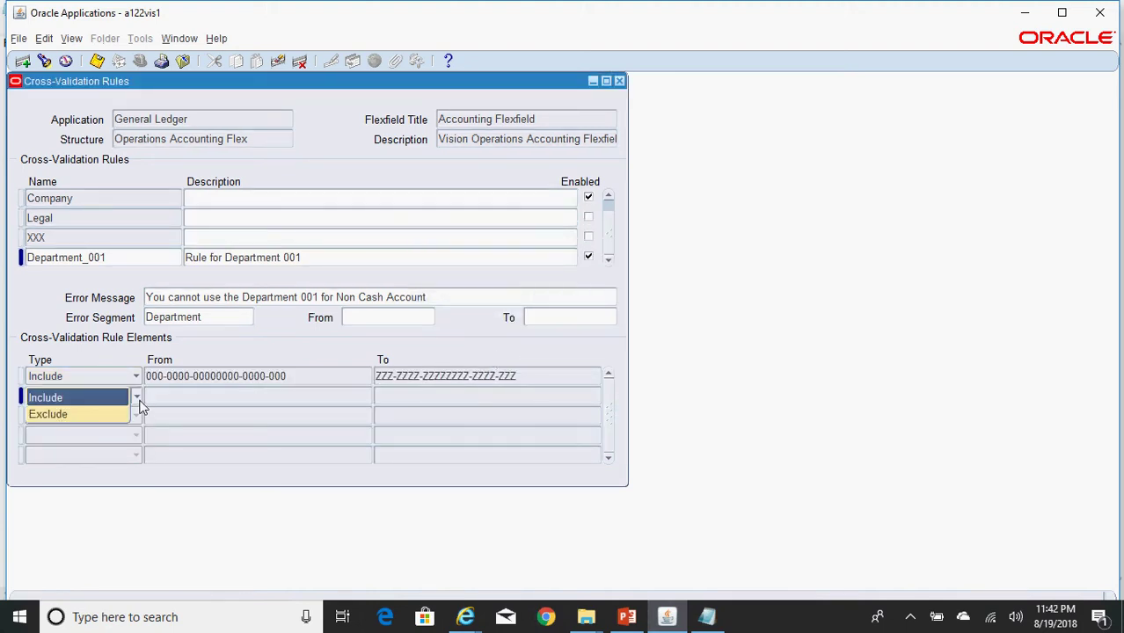
left_click(106, 414)
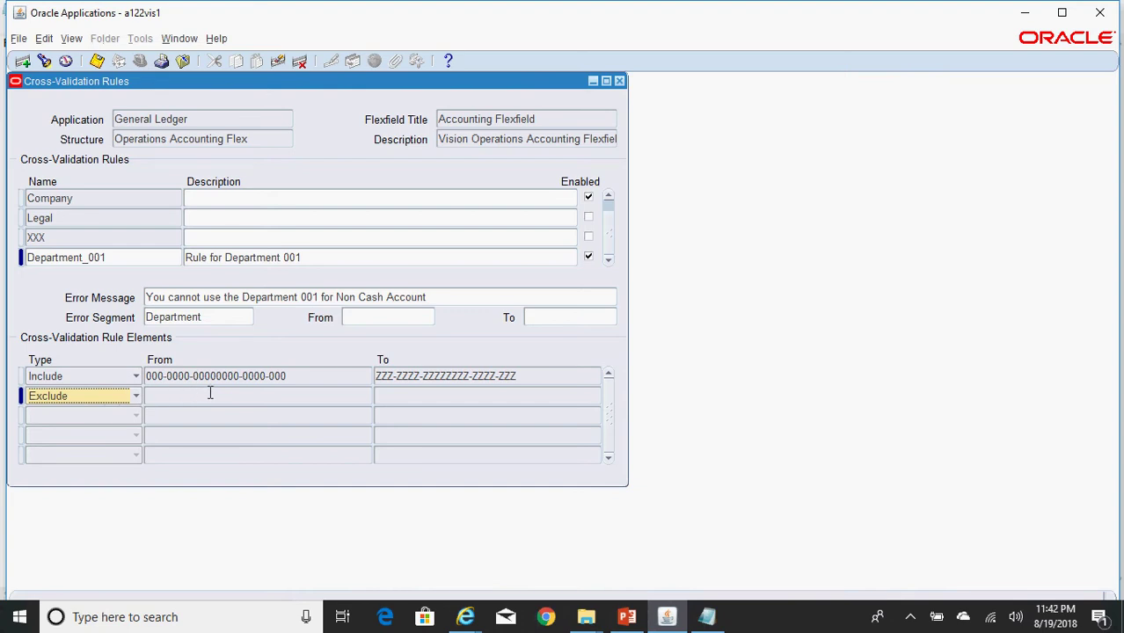
key("alt+Tab")
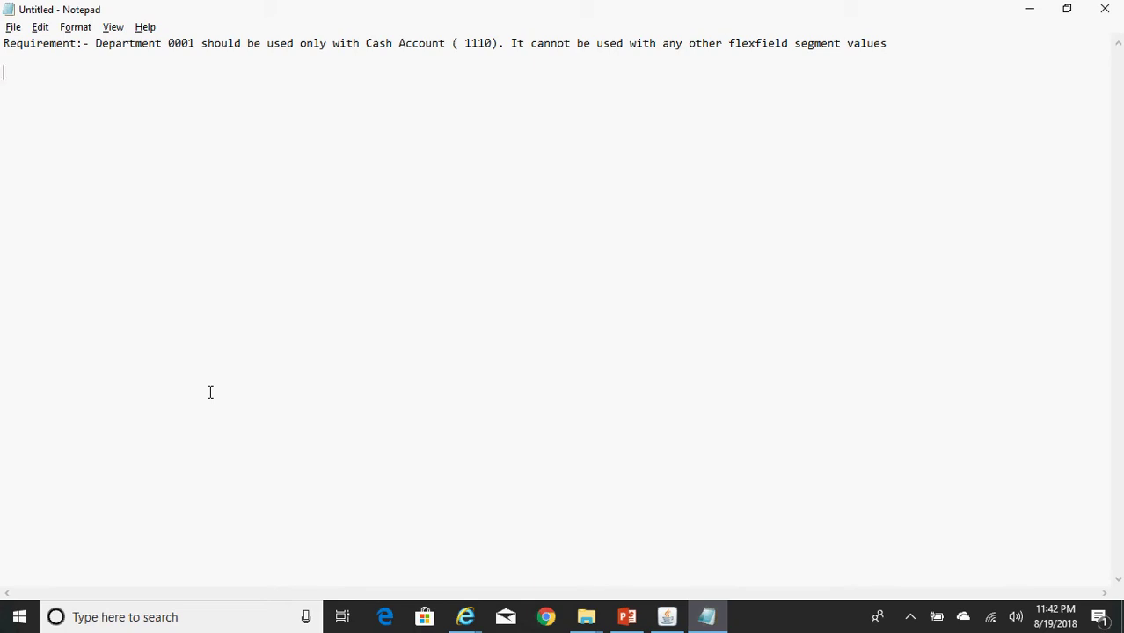
key("alt+Tab")
left_click(268, 398)
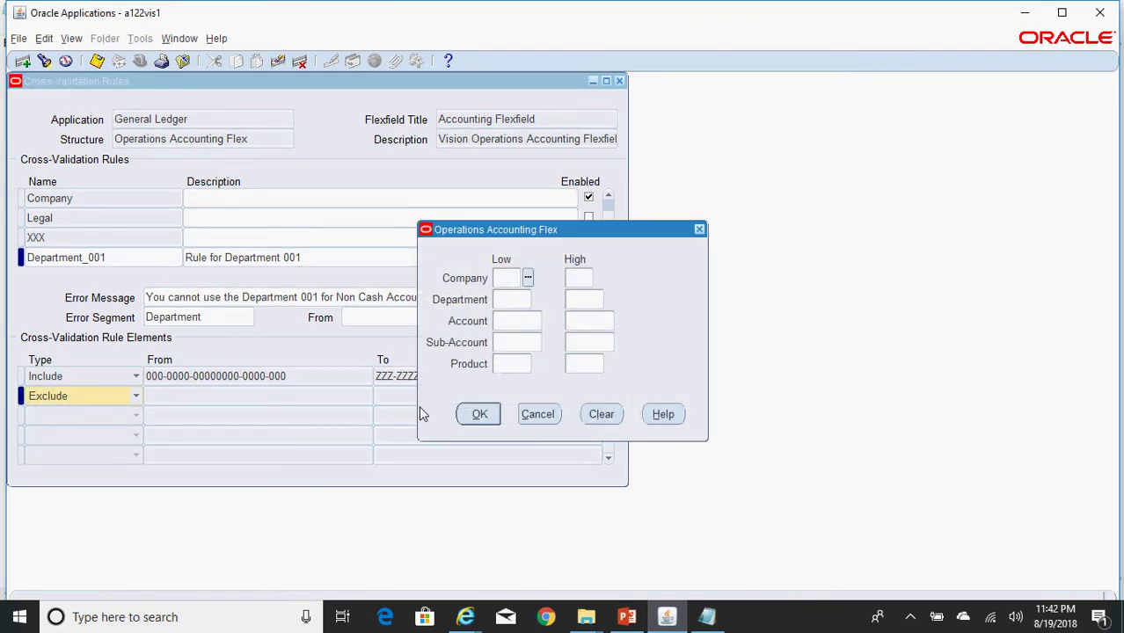
type("0000")
key("Tab")
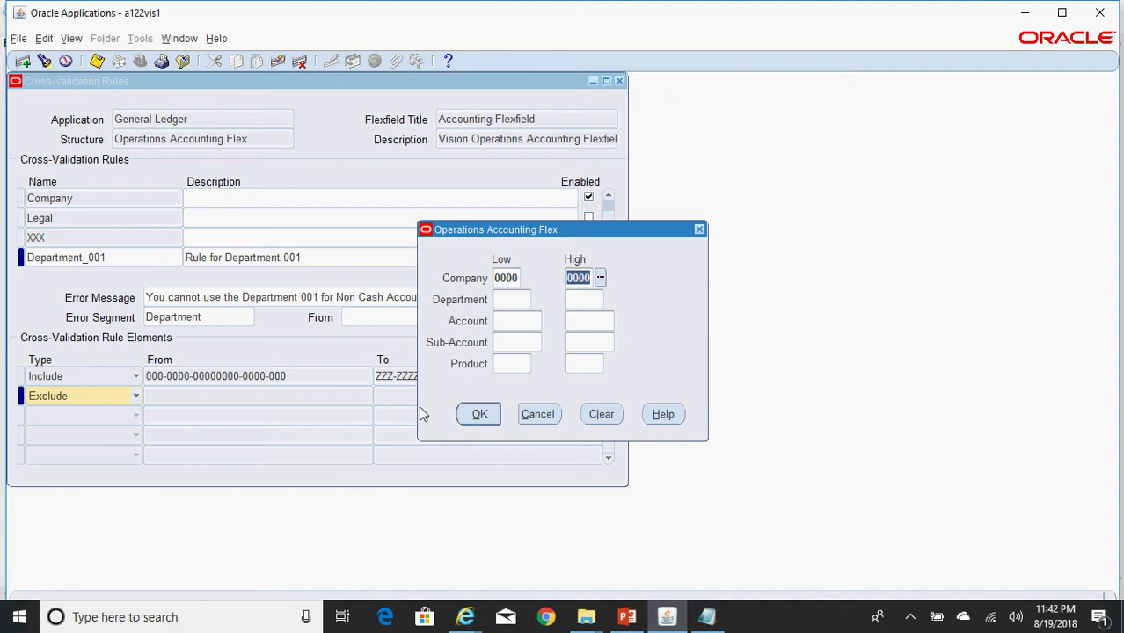
type("ZZZZ")
key("Tab")
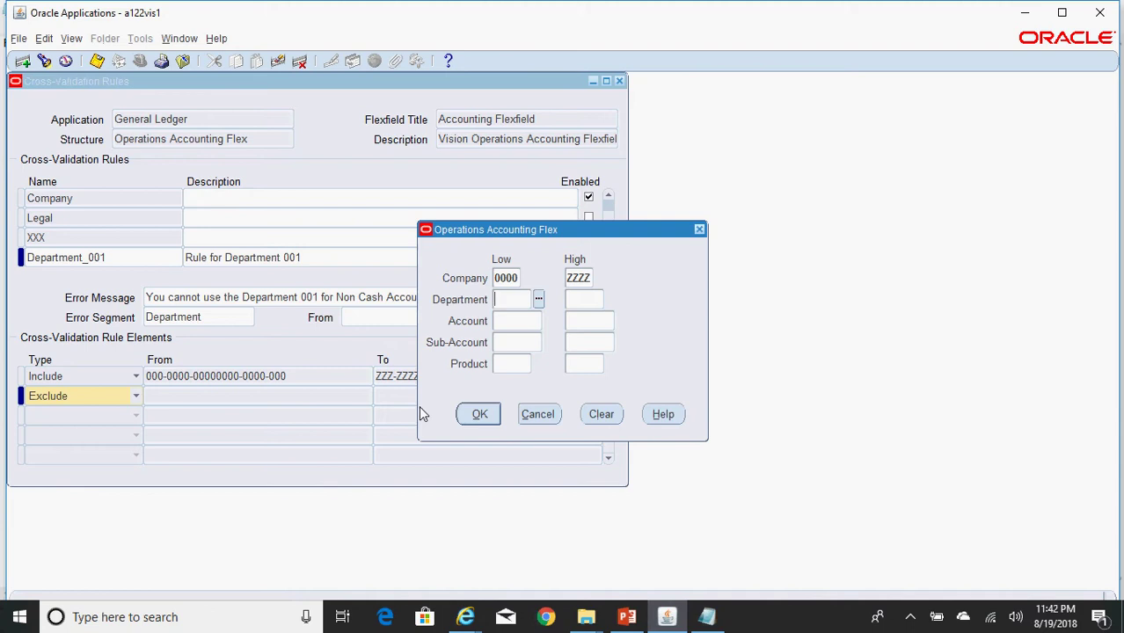
Step: Set both the low and high Department values of the Exclude element to 0001
type("0011")
key("Tab")
key("Tab")
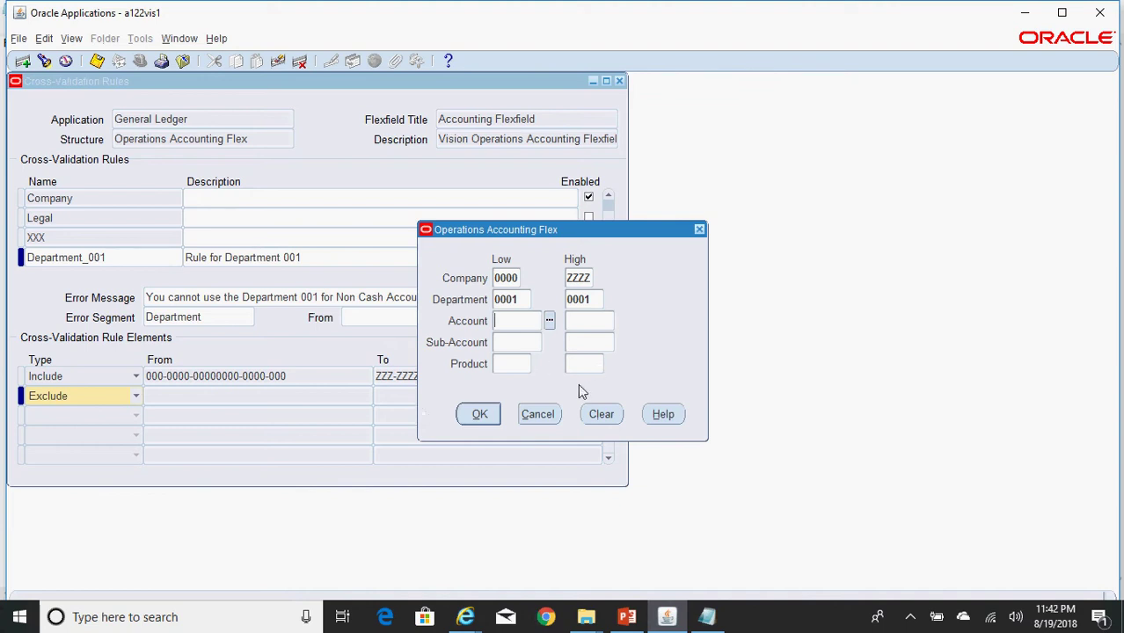
Step: Look up the valid department codes and set the Exclude element's low and high Department values to 001
left_click(526, 302)
key("ctrl+l")
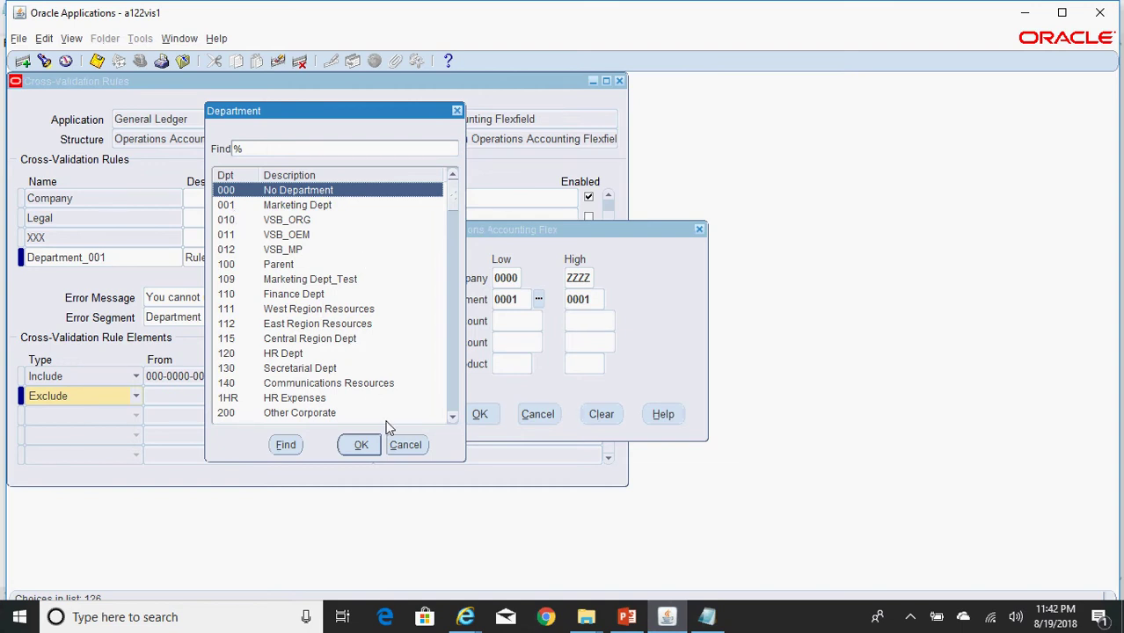
left_click(403, 446)
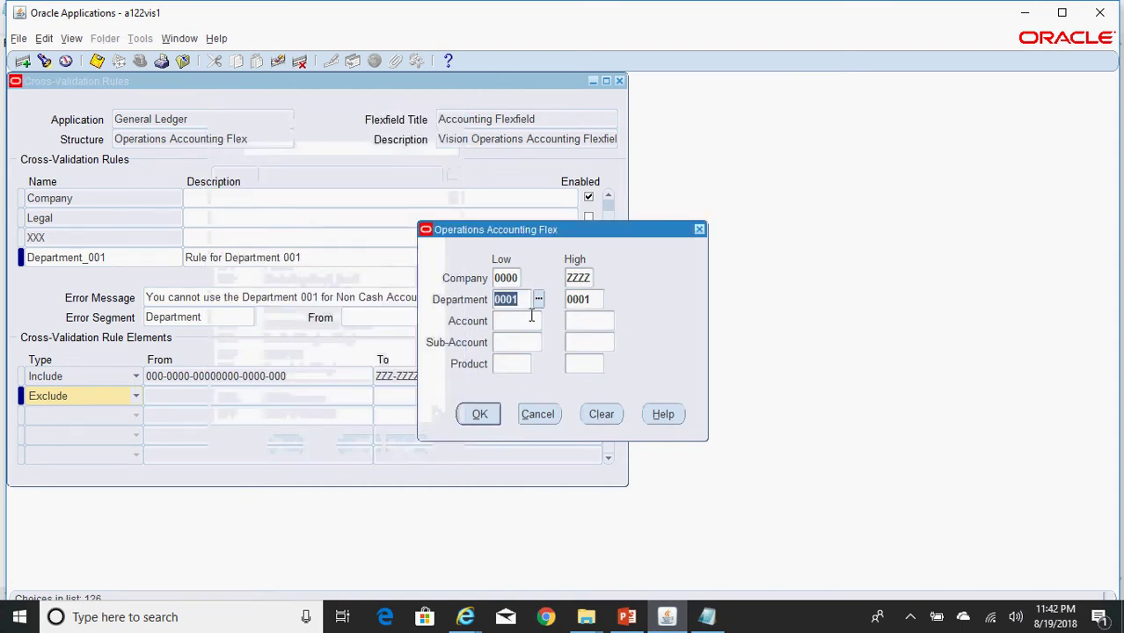
type("001")
key("Tab")
type("001")
key("Tab")
Step: Correct the department number in the Notepad requirement to 001 and return to Oracle Applications
key("alt+Tab")
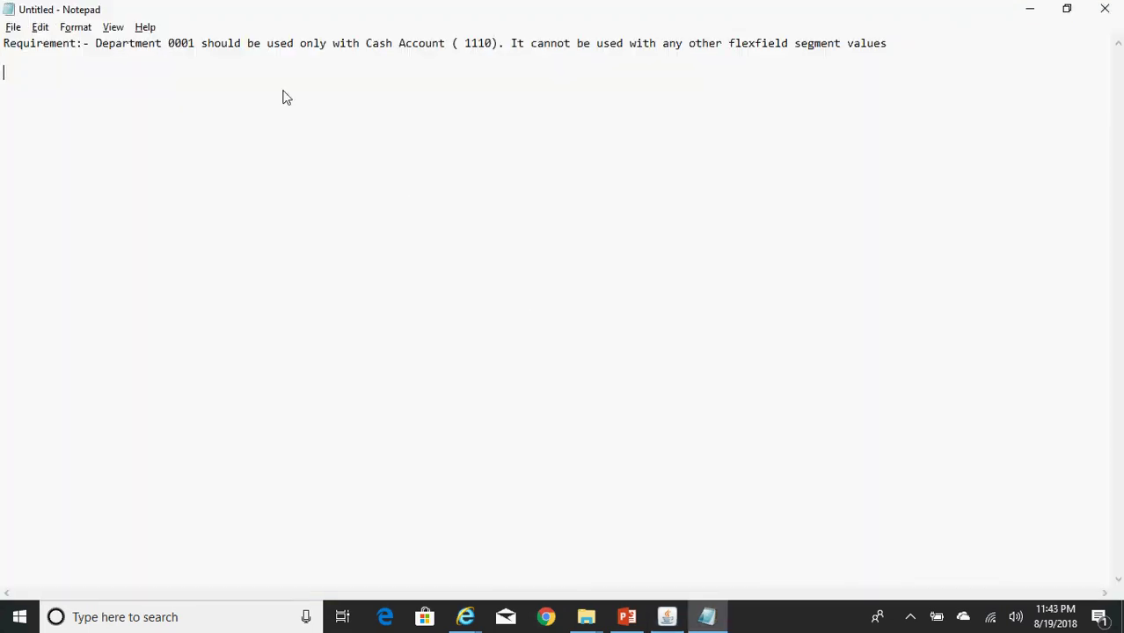
left_click(185, 45)
key("BackSpace")
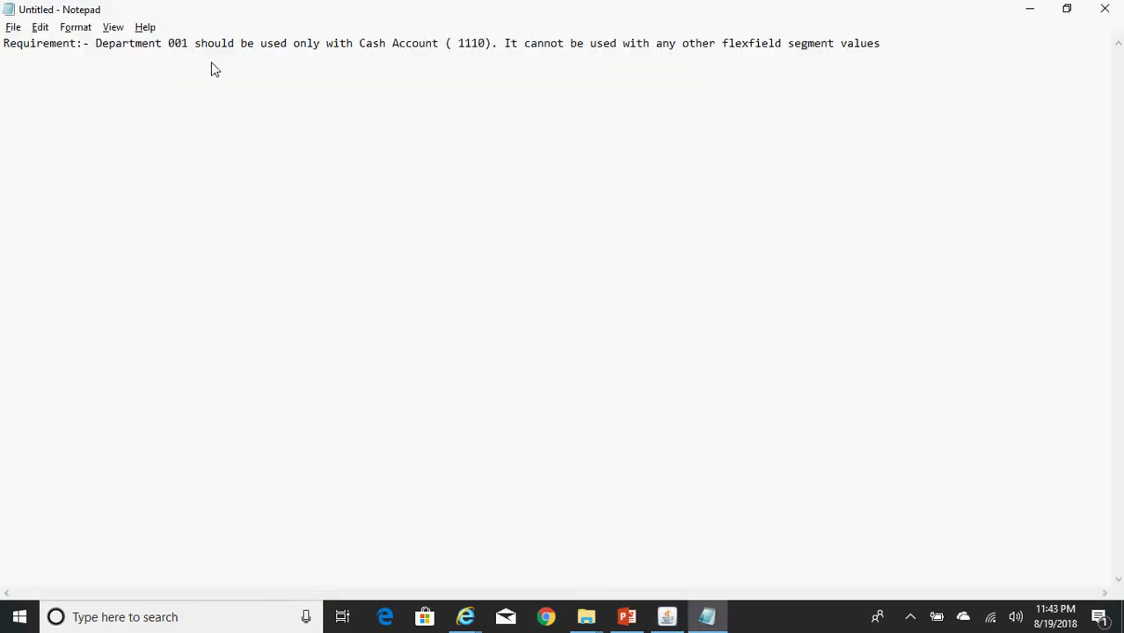
key("alt+Tab")
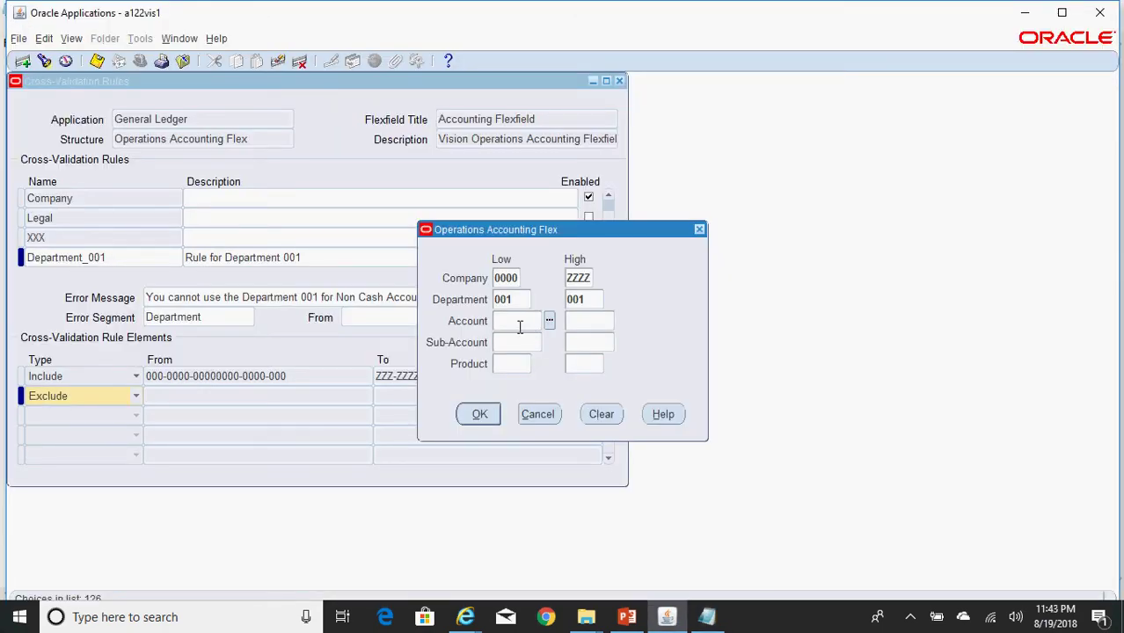
Step: Complete the Exclude range with Account 00000000 to 1109, Sub-Account 0000 to ZZZZ and Product 000 to ZZZ, and accept it
type("00")
type("000000")
key("Tab")
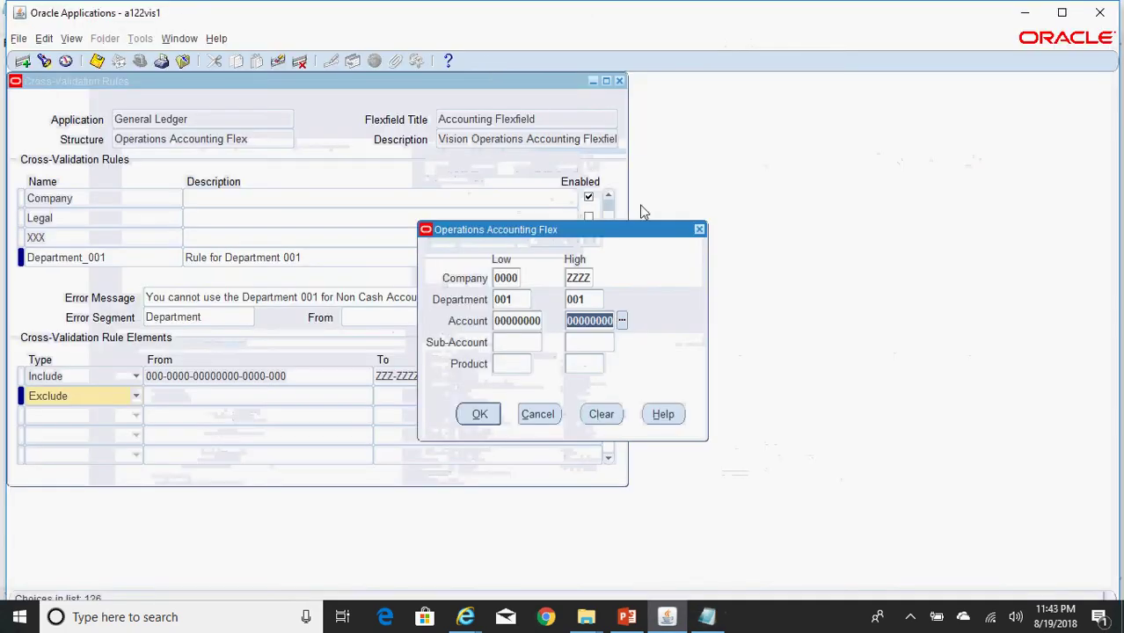
type("1109")
key("Tab")
type("0000")
key("Tab")
type("ZZZZ")
key("Tab")
type("000")
key("Tab")
type("ZZZ")
key("Return")
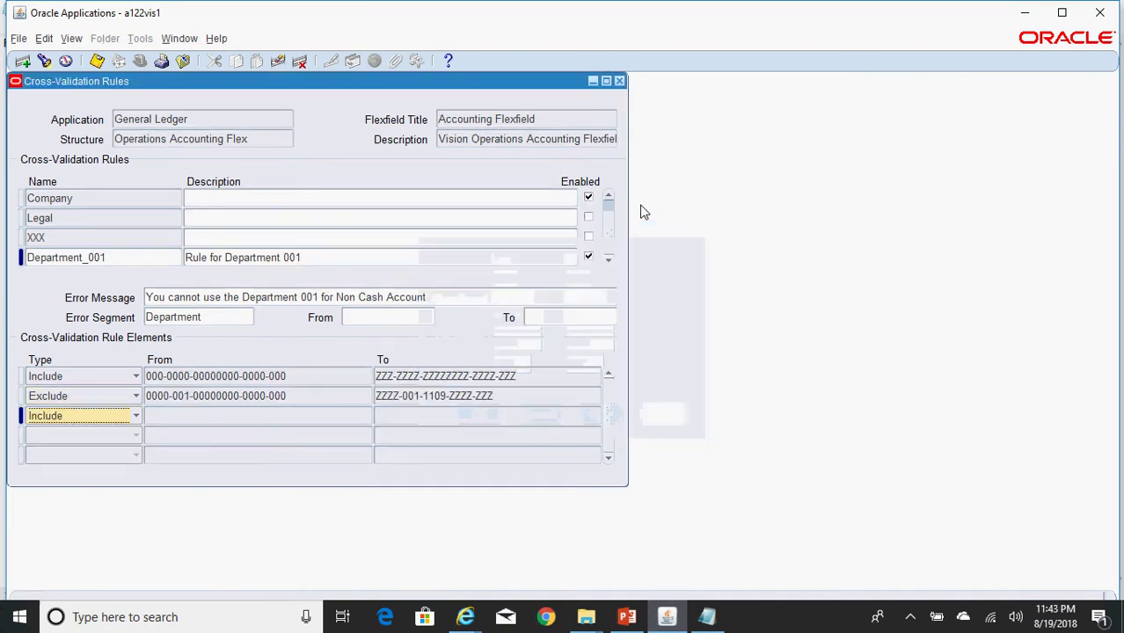
Step: Add a second Exclude element with Company 0000 to ZZZZ and both Department values set to 001
left_click(135, 416)
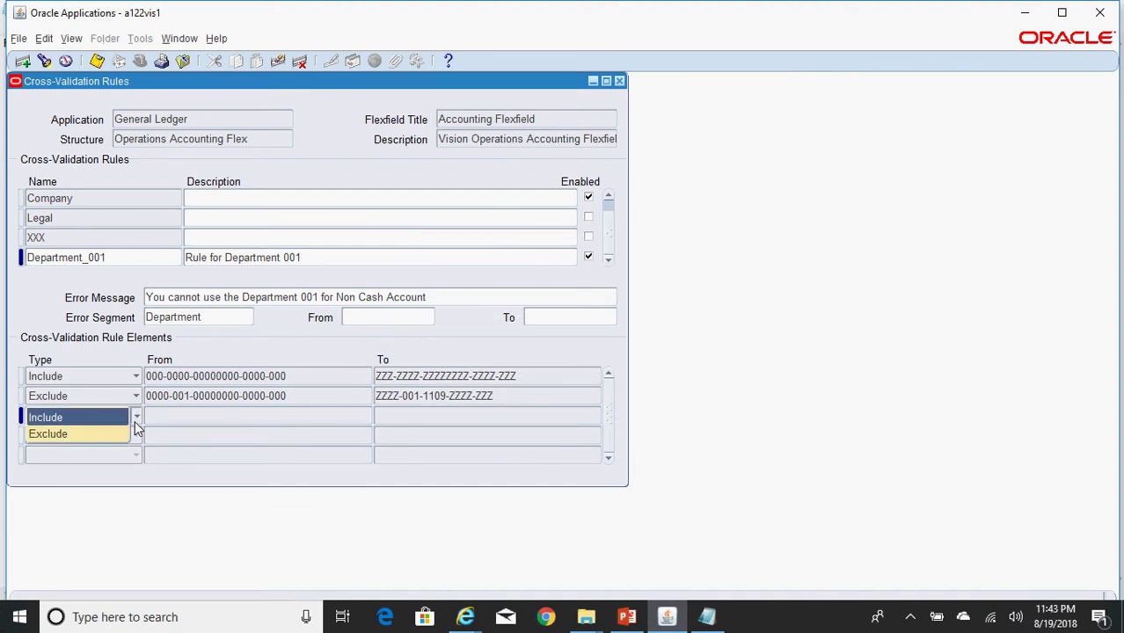
left_click(123, 435)
left_click(200, 420)
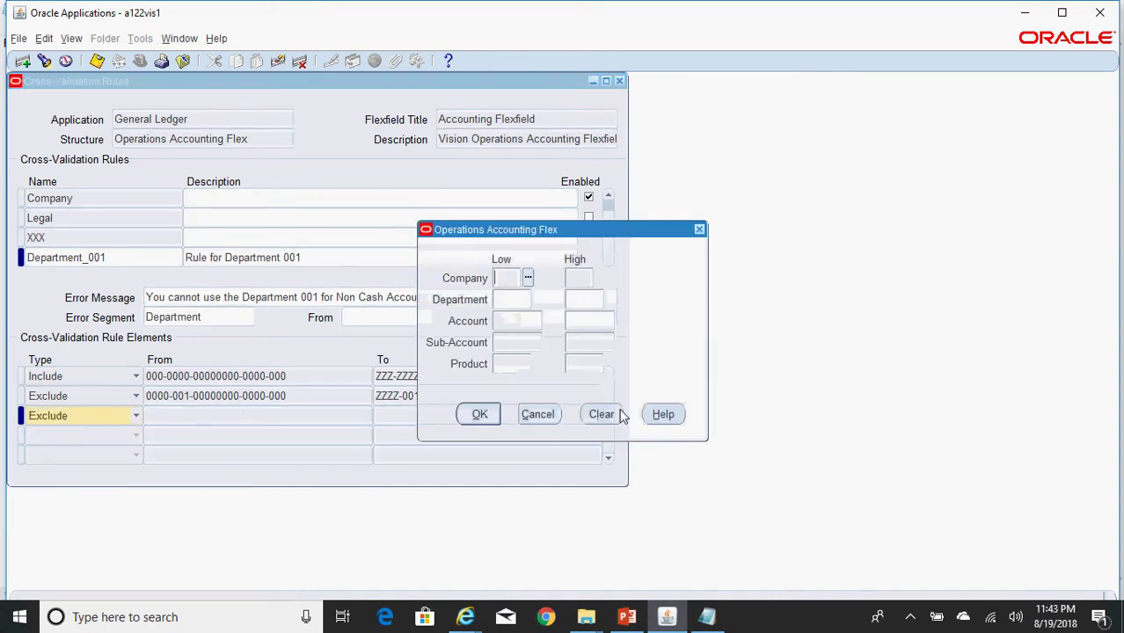
type("0000")
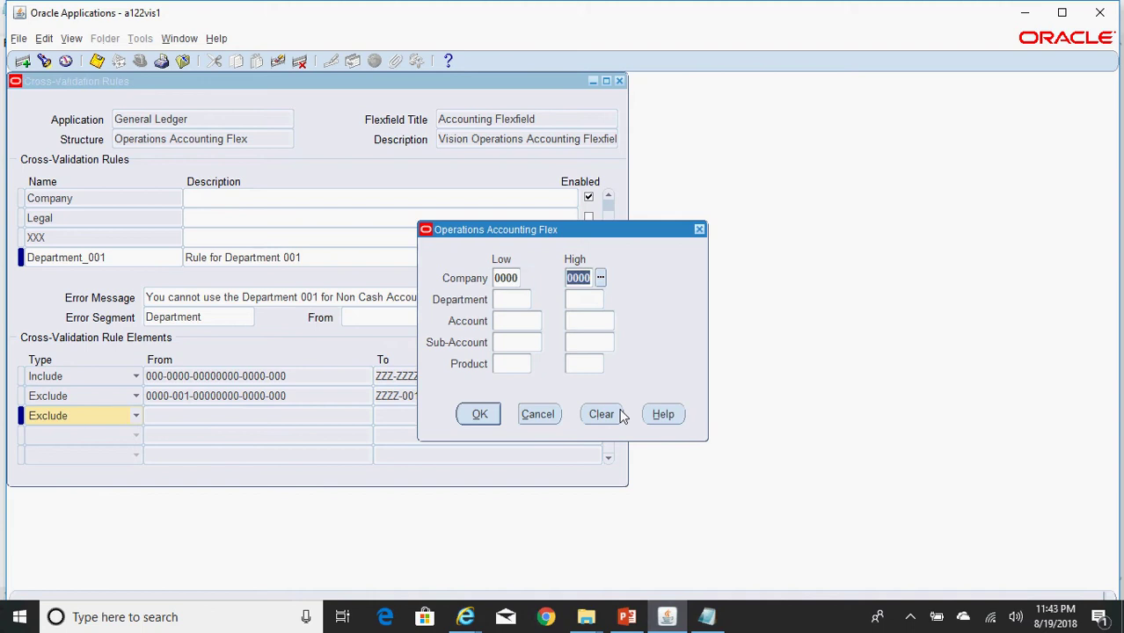
type("ZZZZ")
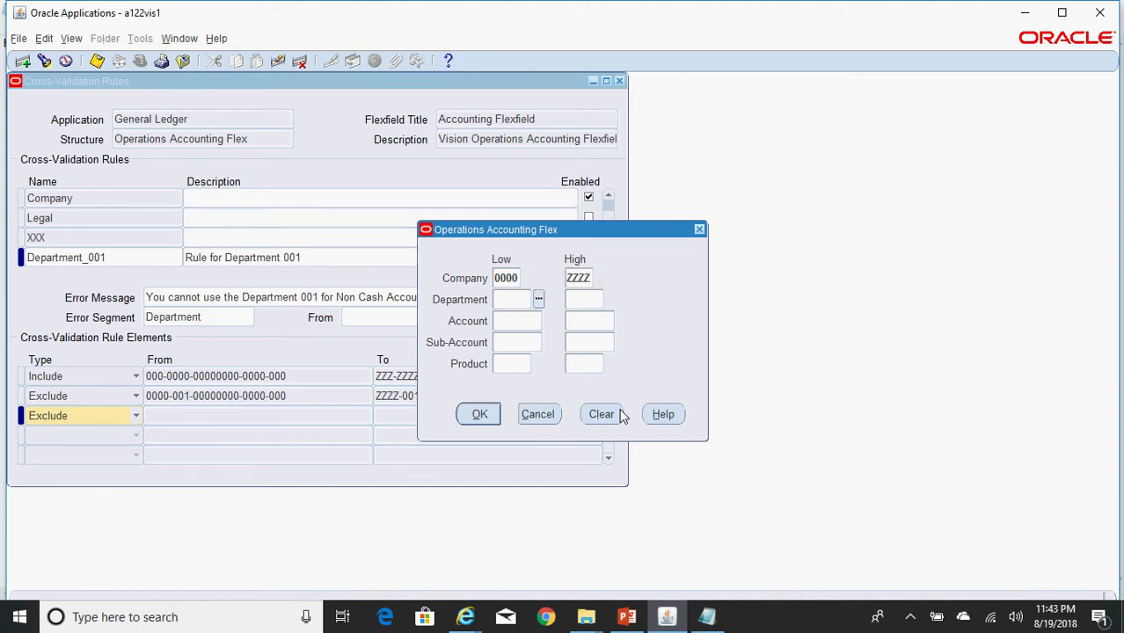
type("001")
key("Tab")
Step: Complete the second Exclude range with Account 1111 to ZZZZZZZZ, Sub-Account 0000 to ZZZZ and Product 000 to ZZZ, and accept it
type("1111")
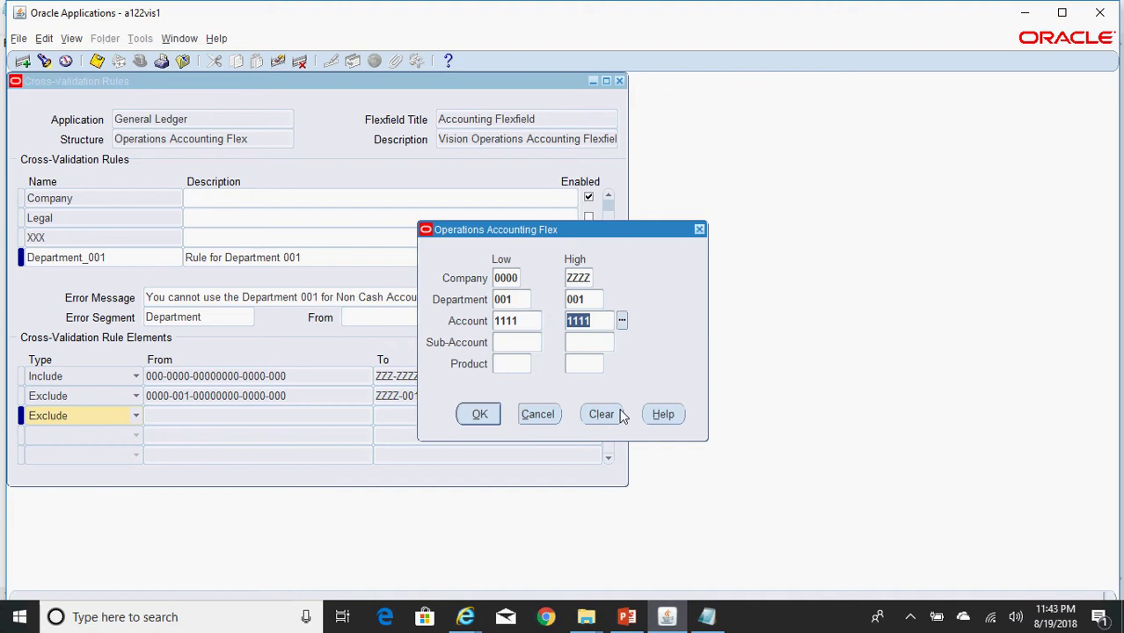
type("ZZZZZZZZ")
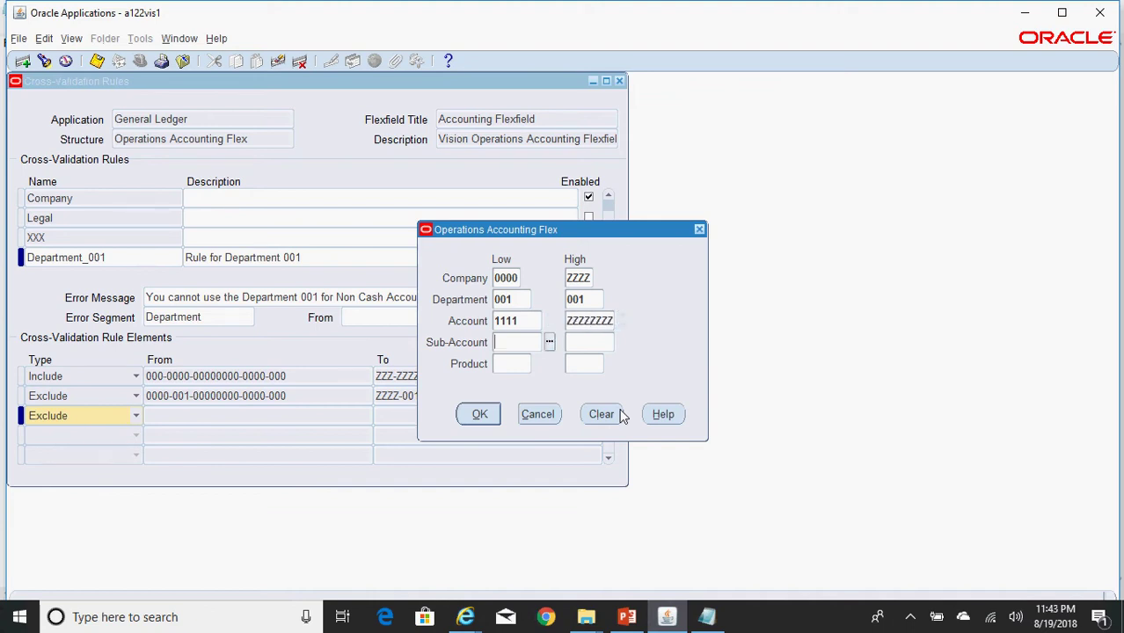
type("0000ZZ")
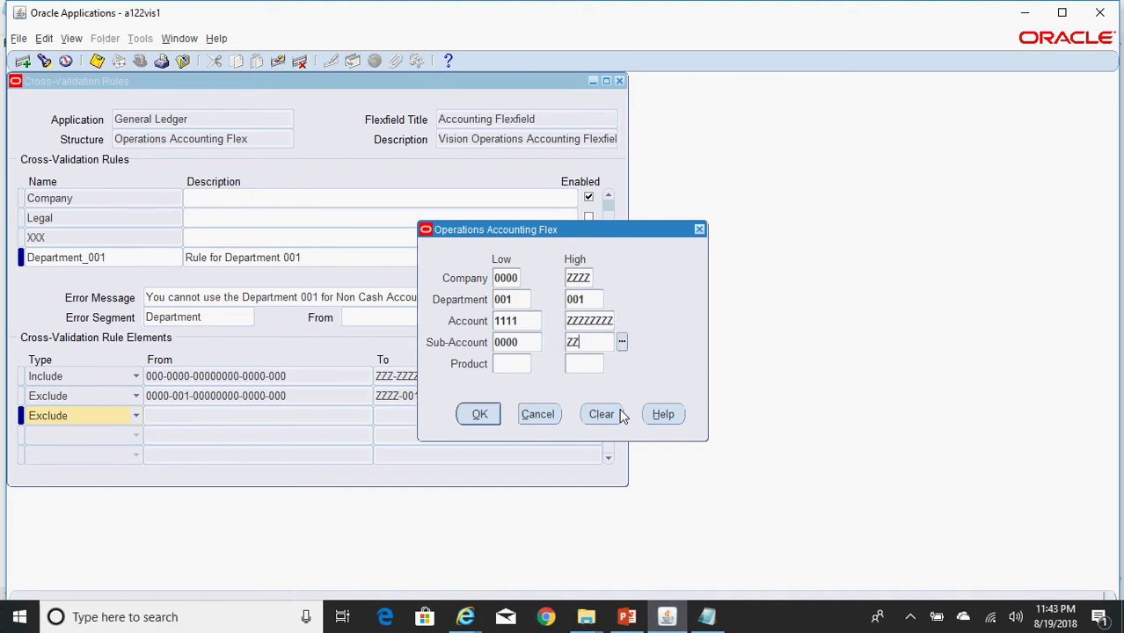
type("ZZ000")
key("BackSpace")
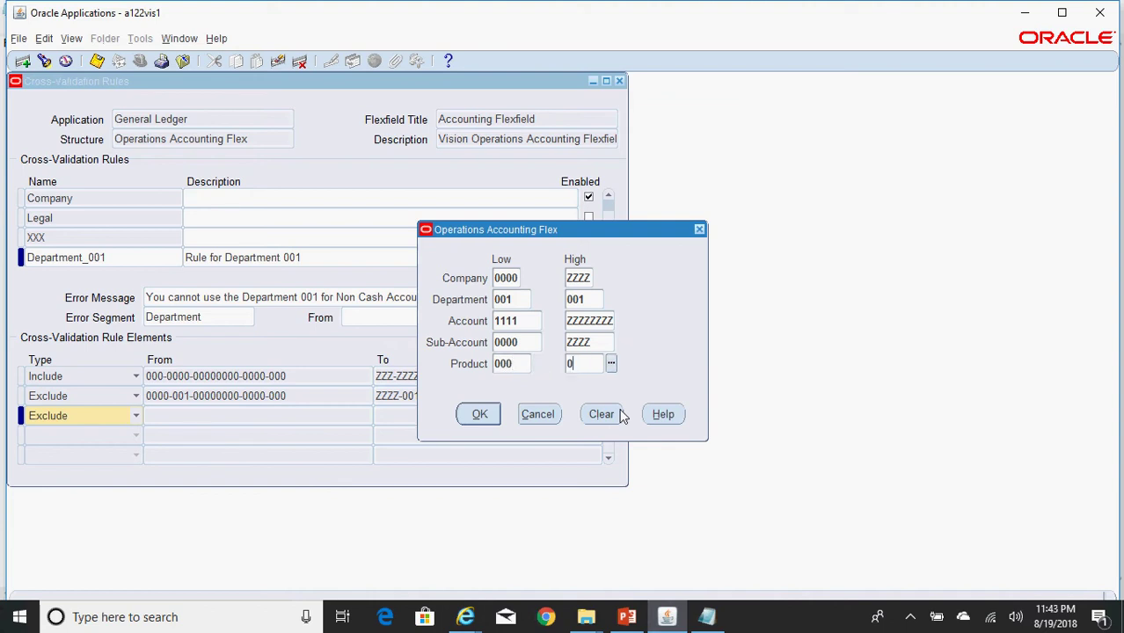
type("ZZZ")
key("Return")
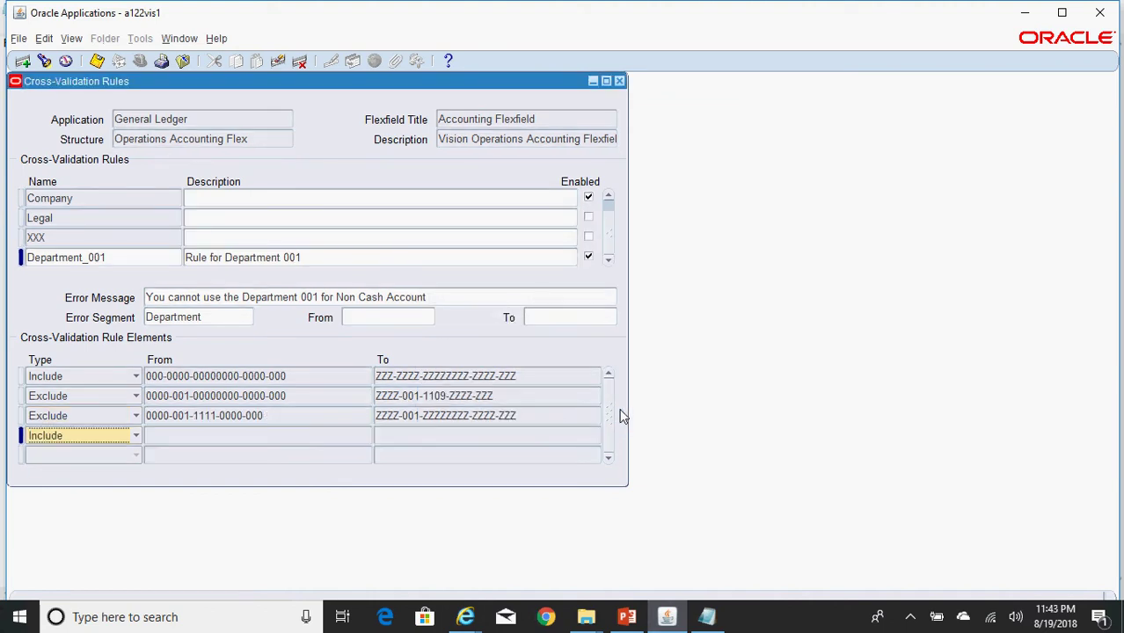
Step: Check the second Exclude element's range and save the Department_001 rule
left_click(243, 417)
left_click(488, 413)
left_click(94, 63)
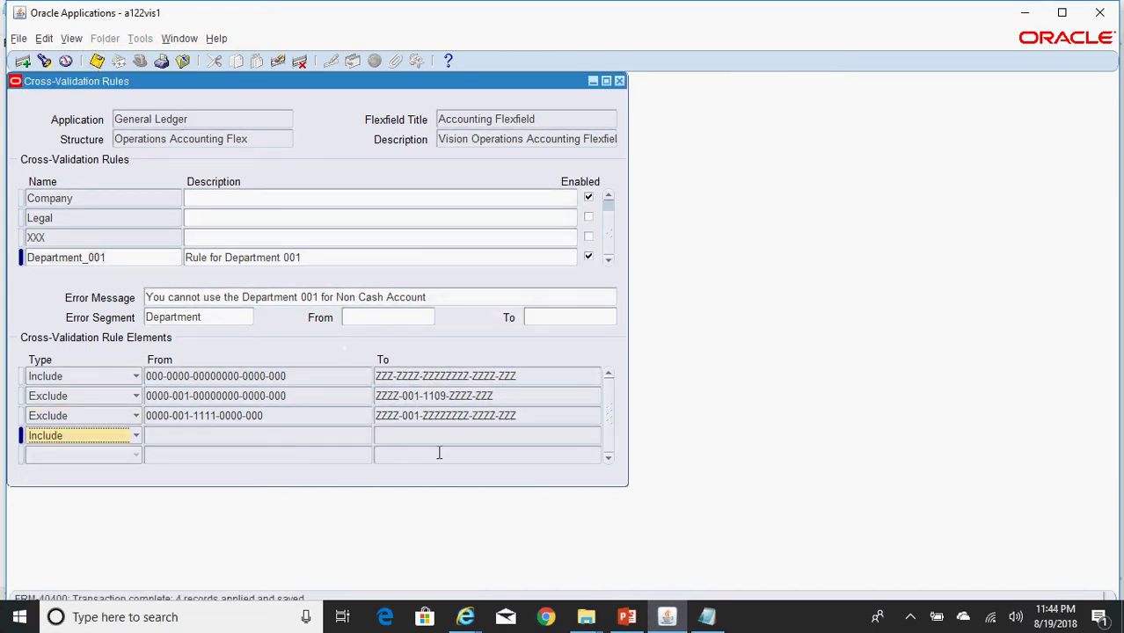
Step: Review the Department and Account limits of the first Exclude element and close its range
left_click(21, 416)
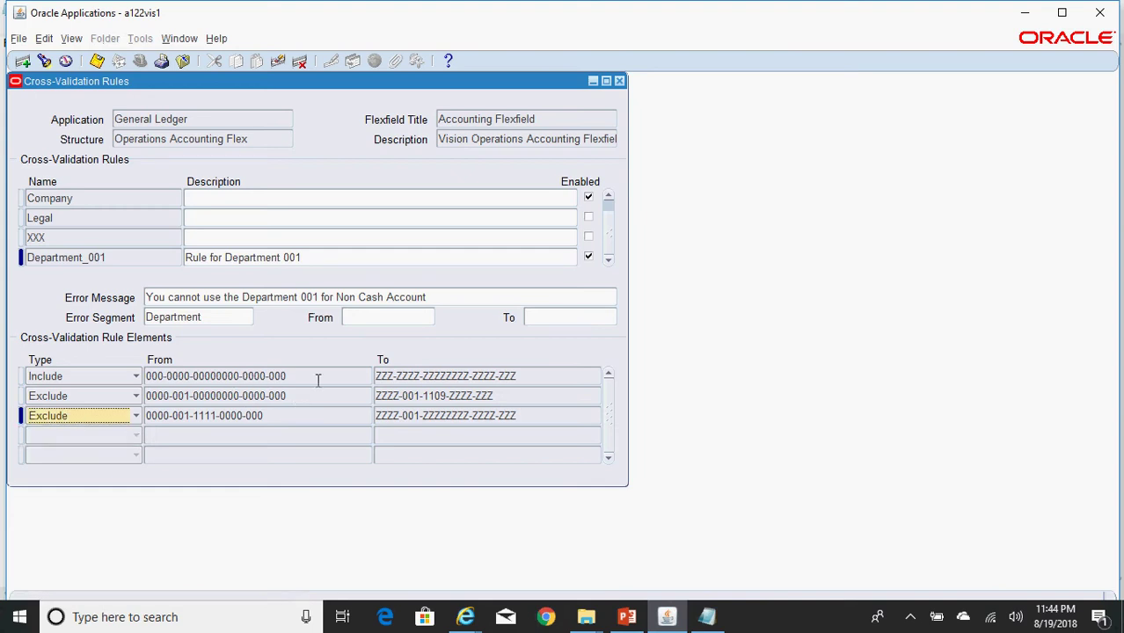
left_click(193, 397)
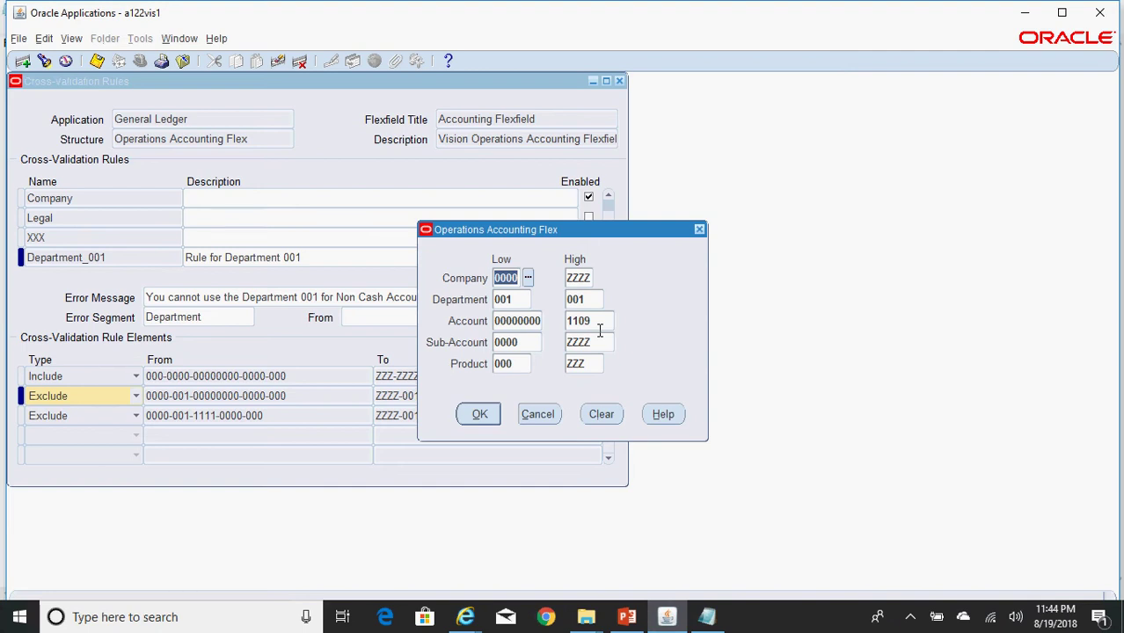
left_click(518, 300)
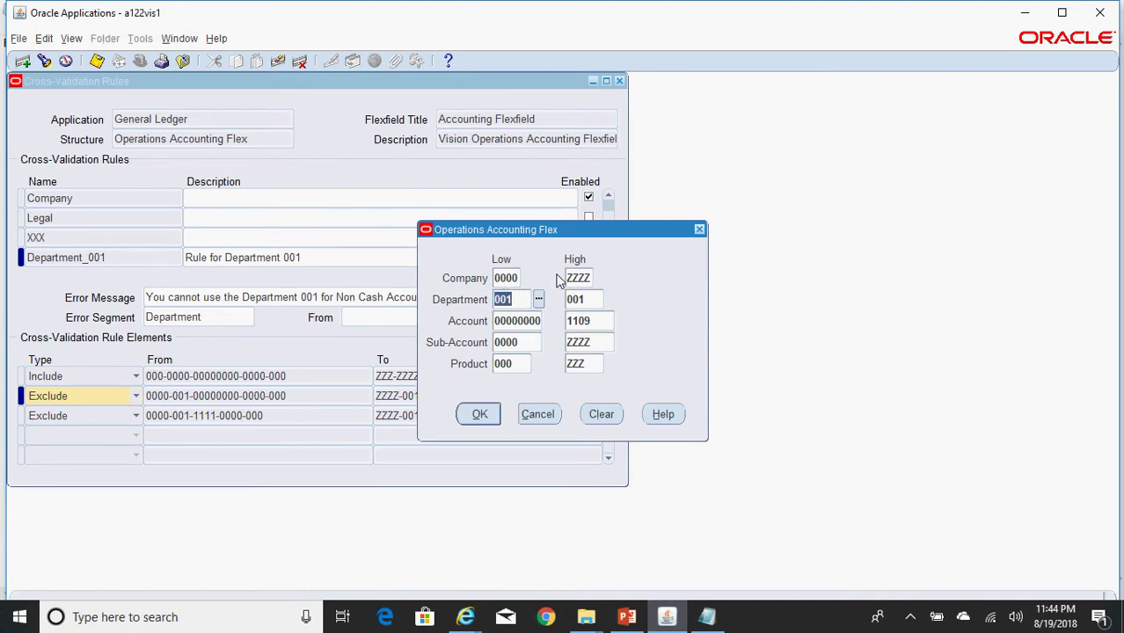
left_click(598, 320)
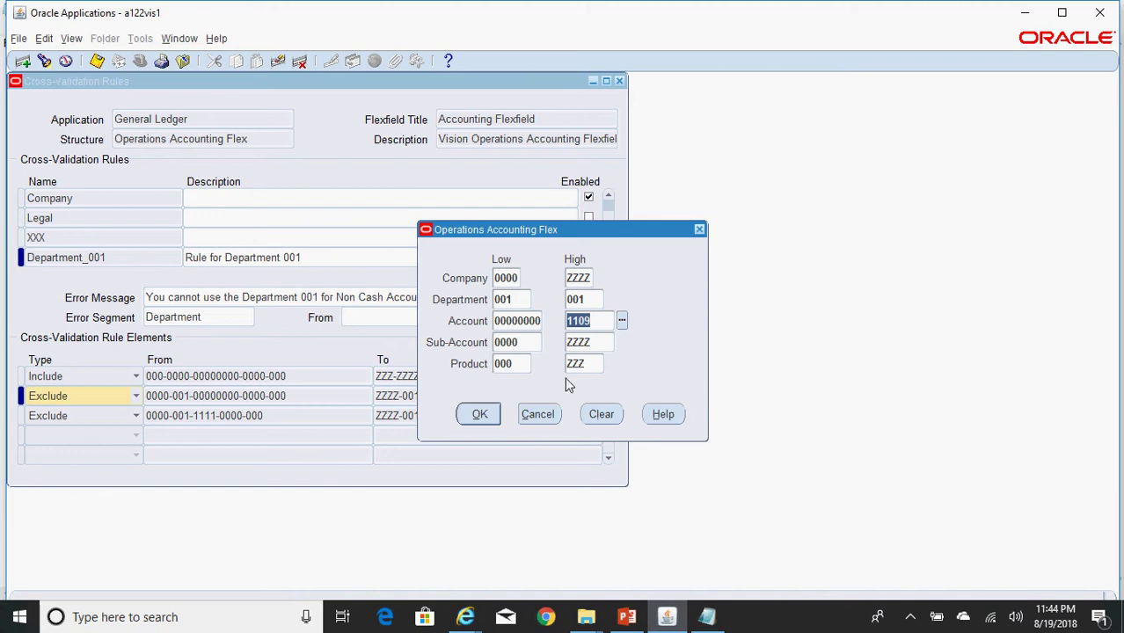
left_click(480, 413)
Step: Compare the second Exclude element's Department and Account limits with the requirement in Notepad, and close the range in Oracle Applications
left_click(237, 417)
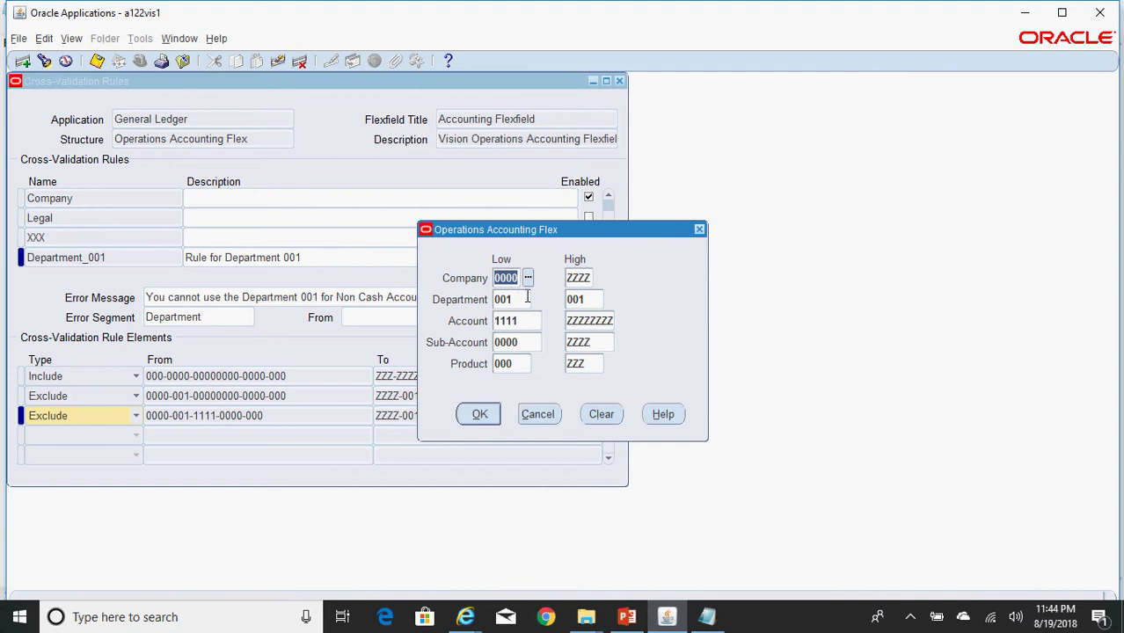
key("Tab")
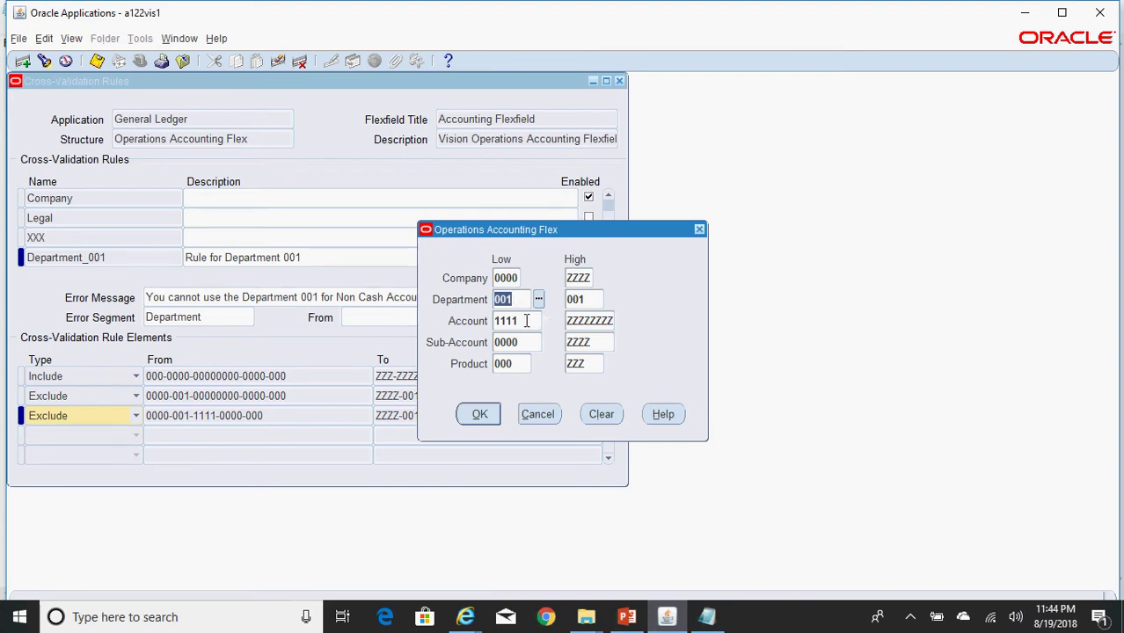
key("Tab")
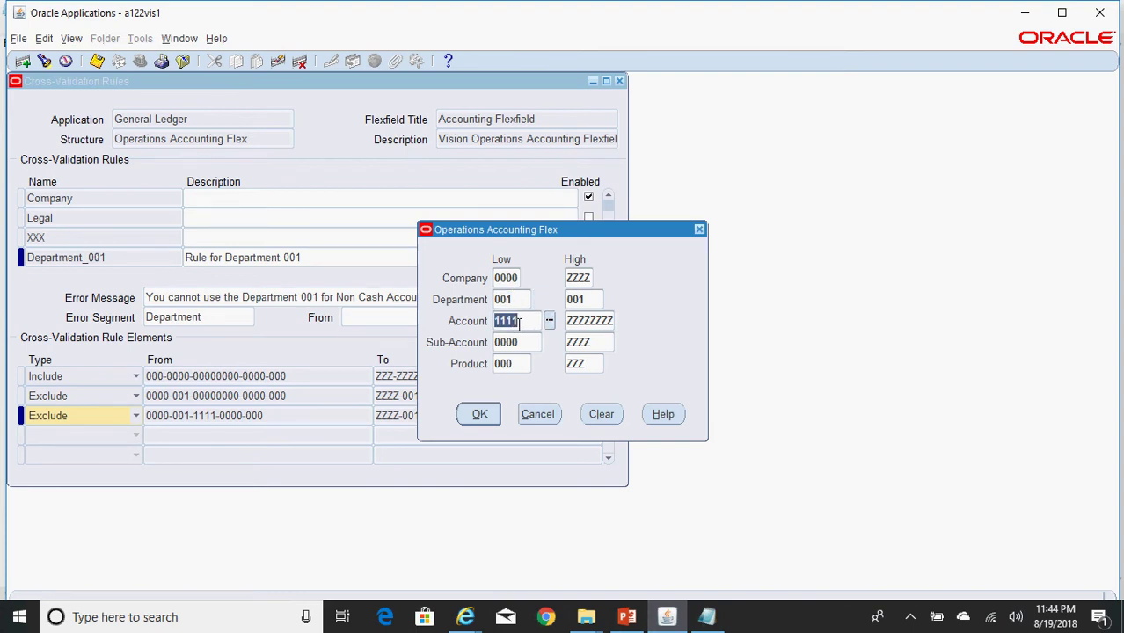
left_click(708, 618)
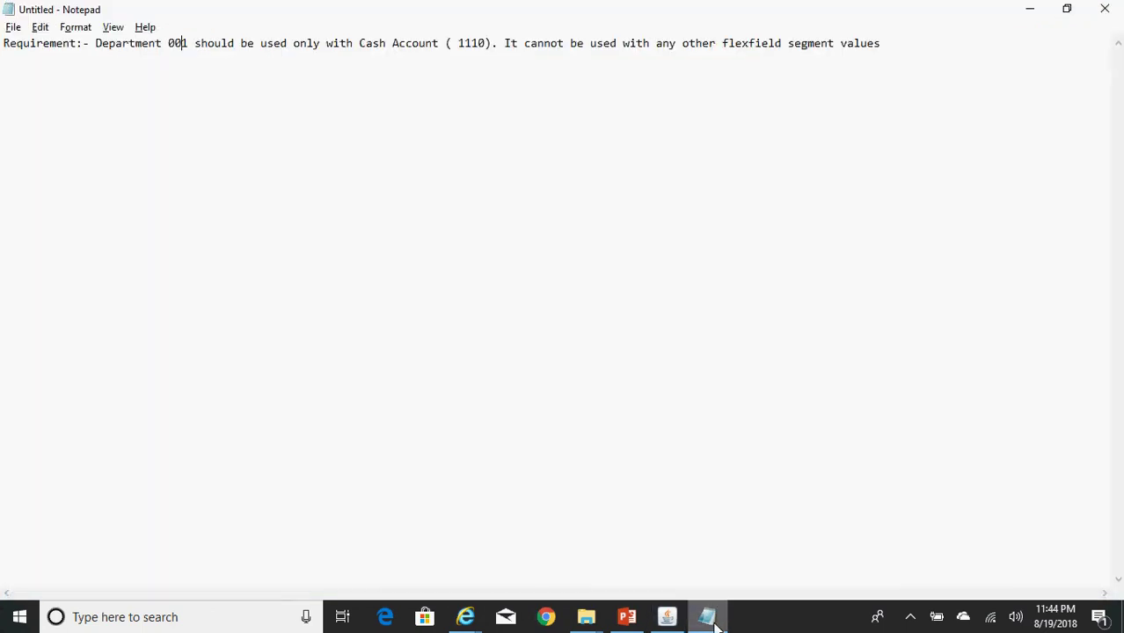
key("alt+Tab")
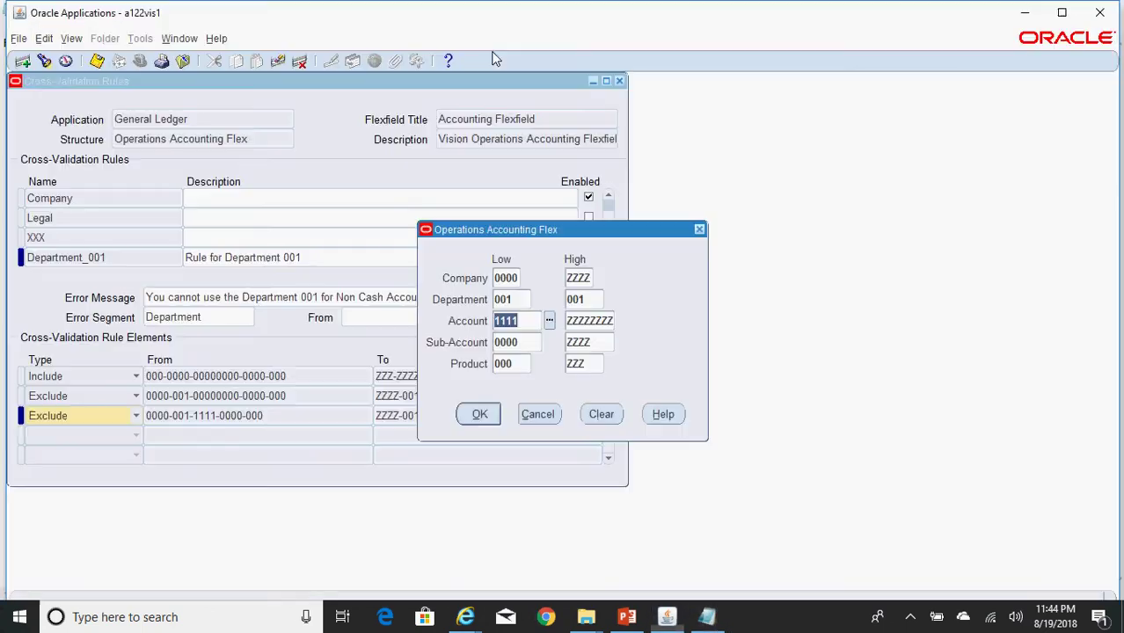
left_click_drag(557, 230, 780, 242)
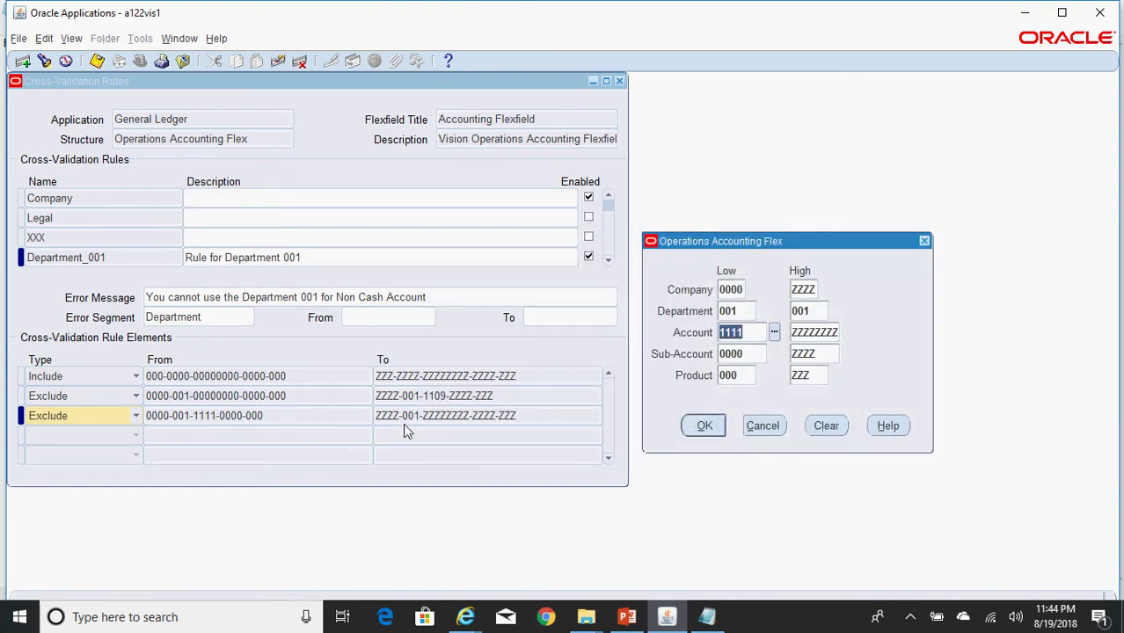
key("alt+Tab")
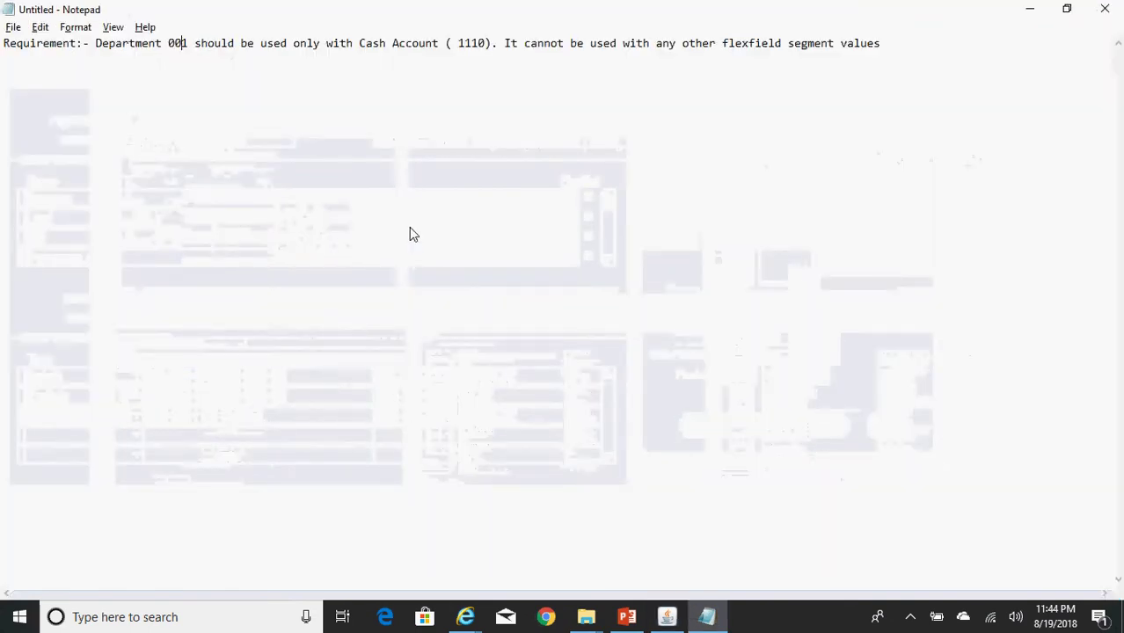
key("alt+Tab")
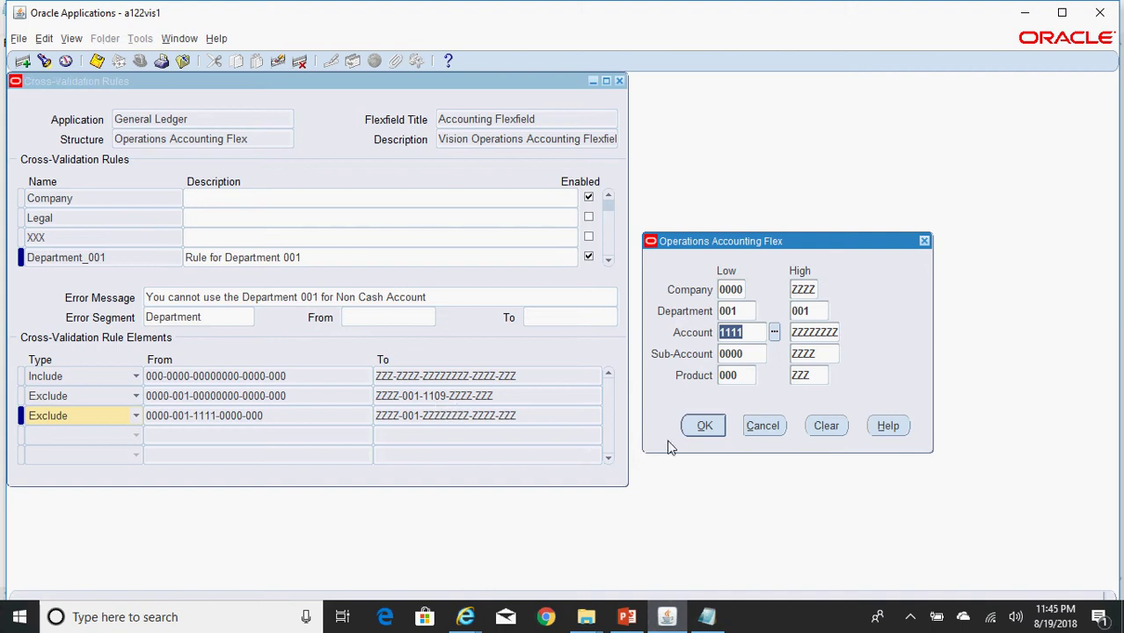
left_click(704, 429)
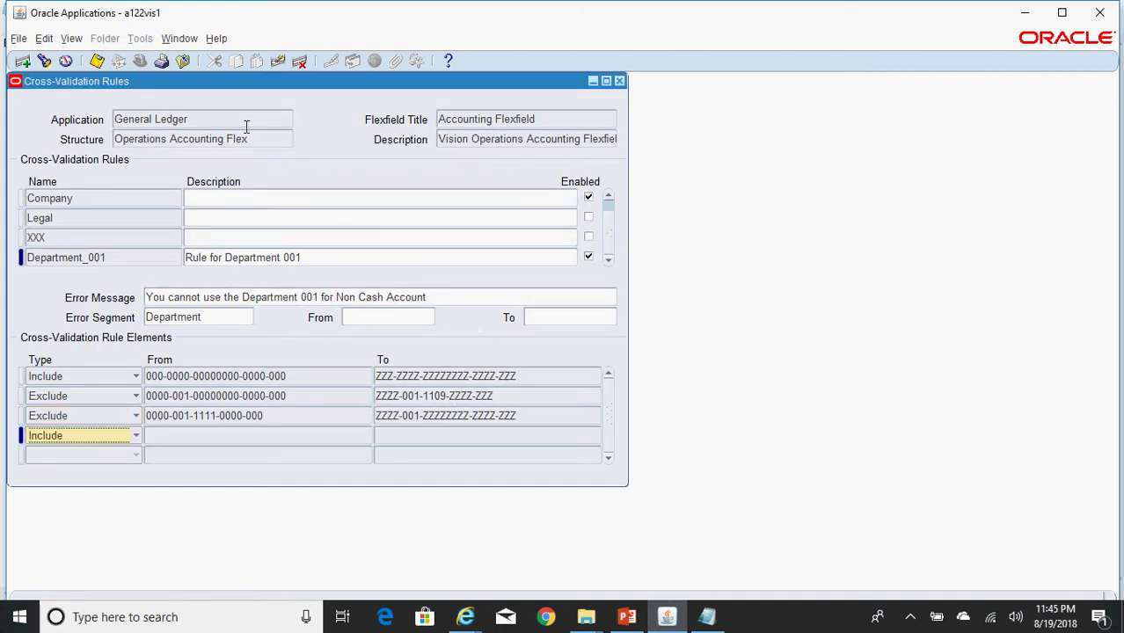
Step: Save the rule again, check its error message and close the Cross-Validation Rules form
left_click(117, 62)
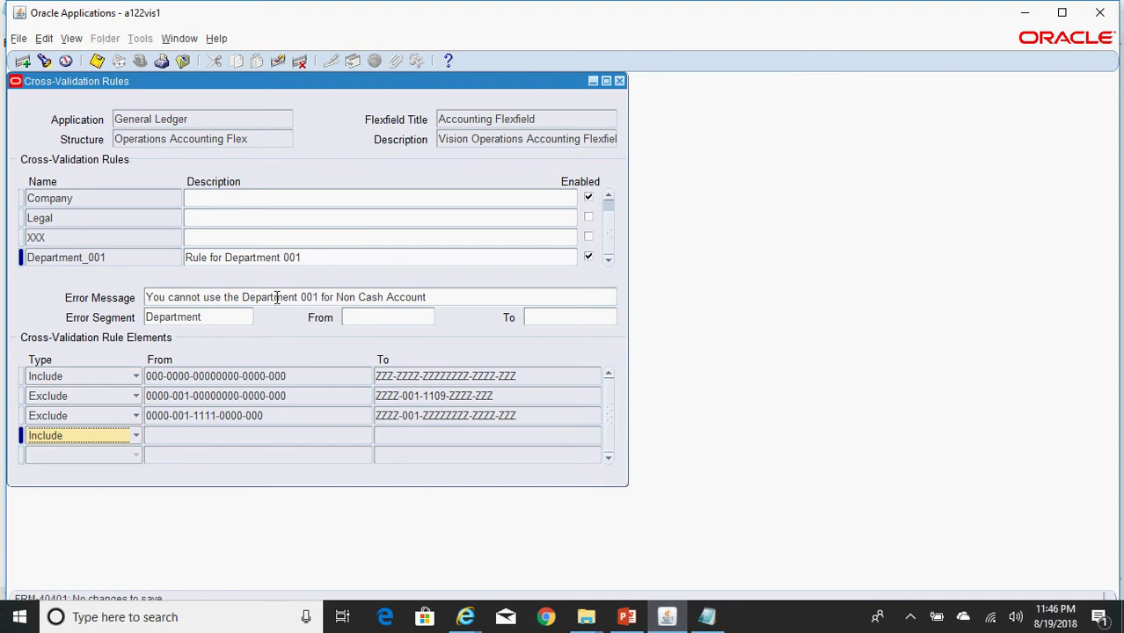
left_click(221, 301)
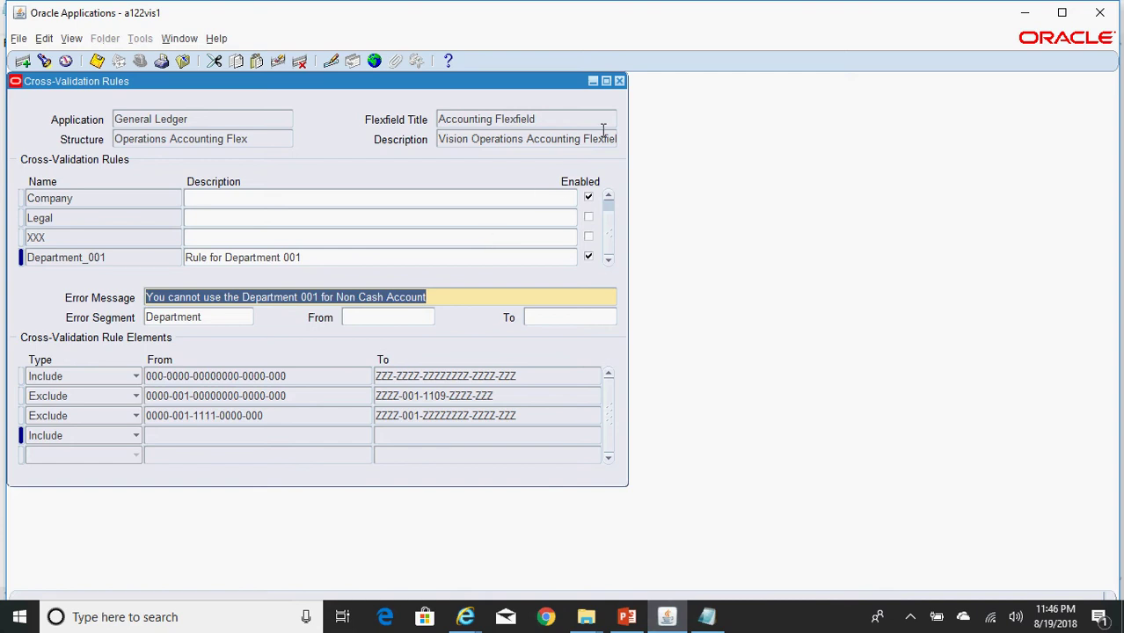
left_click(619, 81)
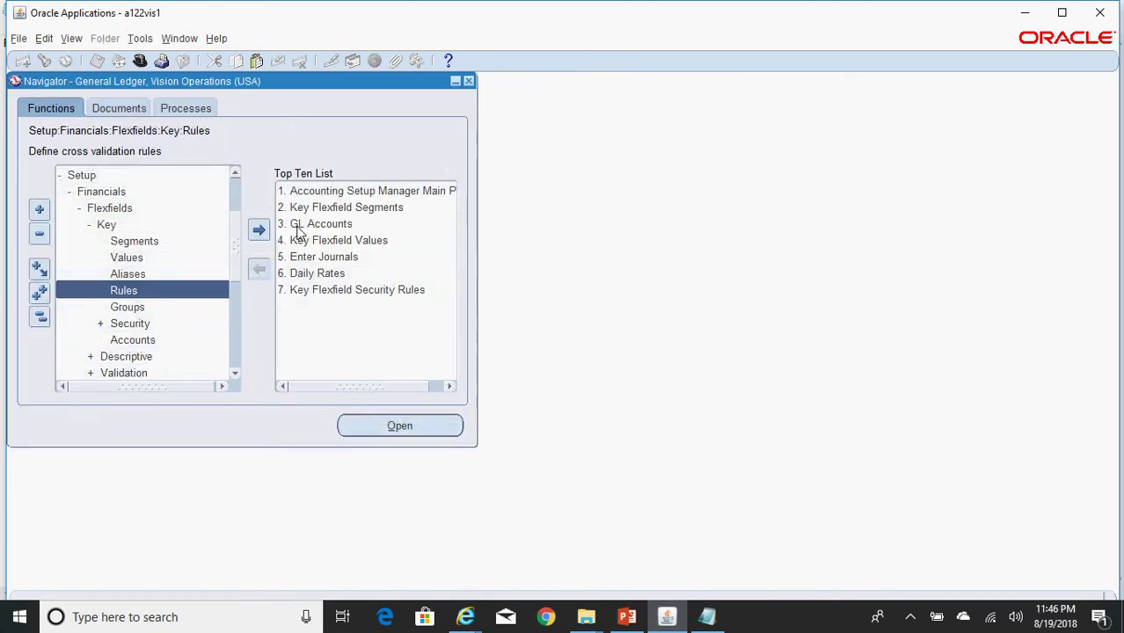
Step: Open journal entry for Vision Operations from the navigator and start a new journal
left_click(39, 320)
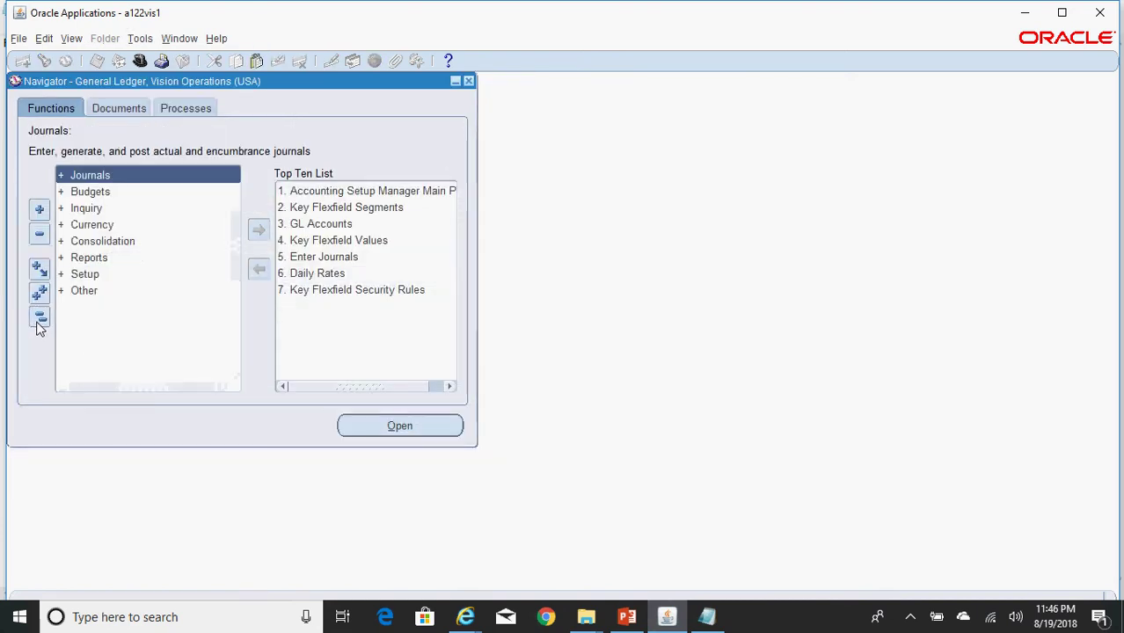
double_click(106, 177)
left_click(112, 192)
double_click(111, 192)
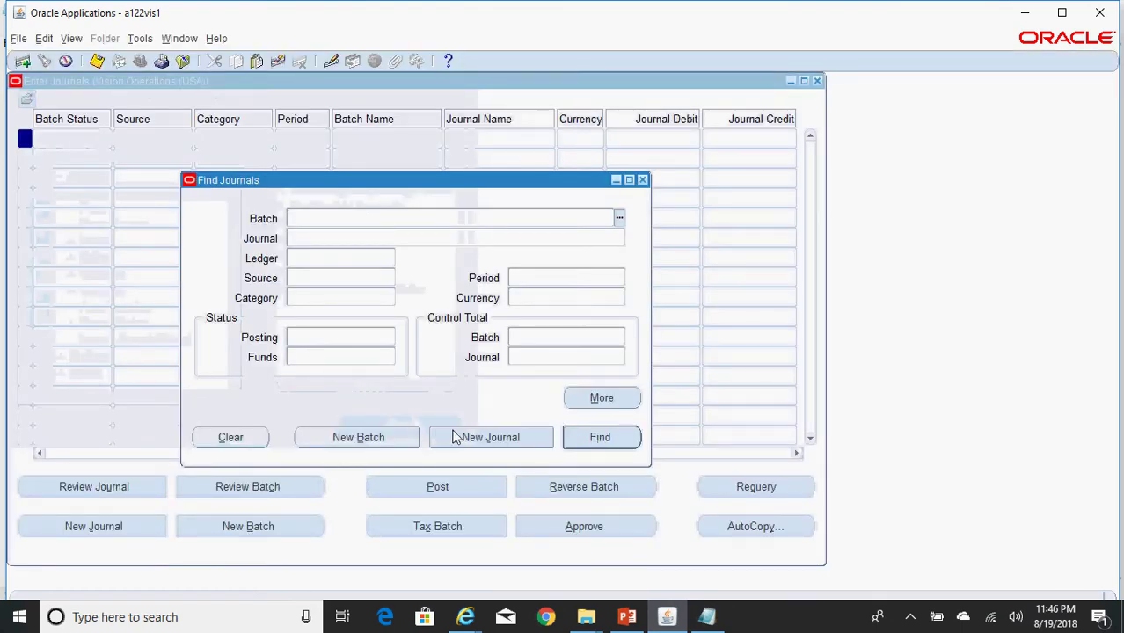
left_click(480, 439)
Step: Name the journal Test JRnl and set its period to aug-18
type("Test JRnl")
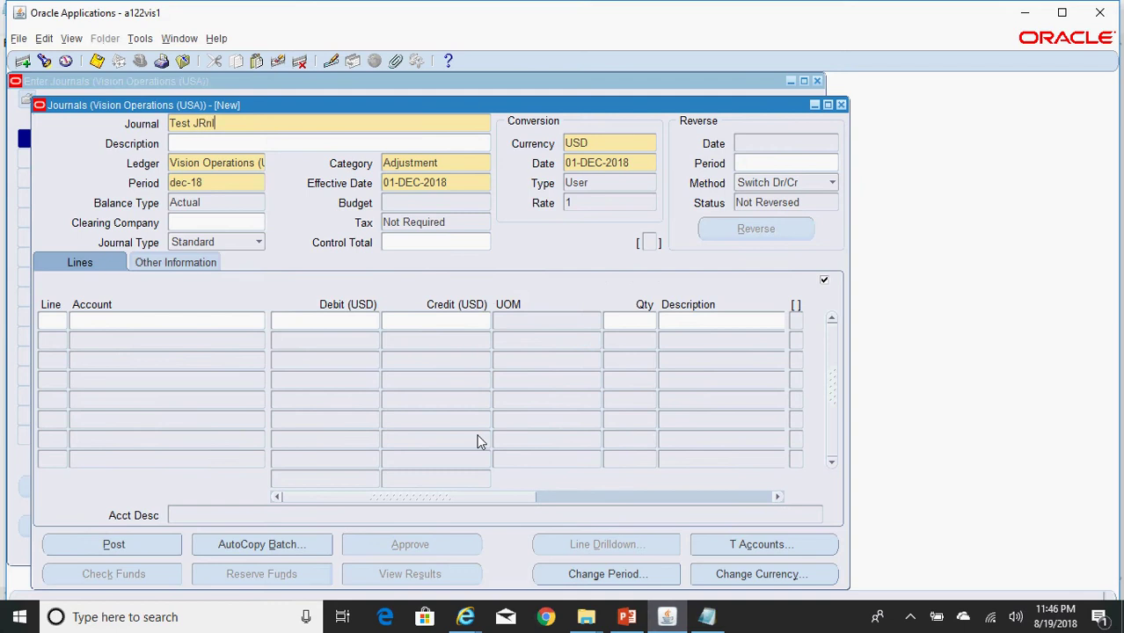
key("Tab")
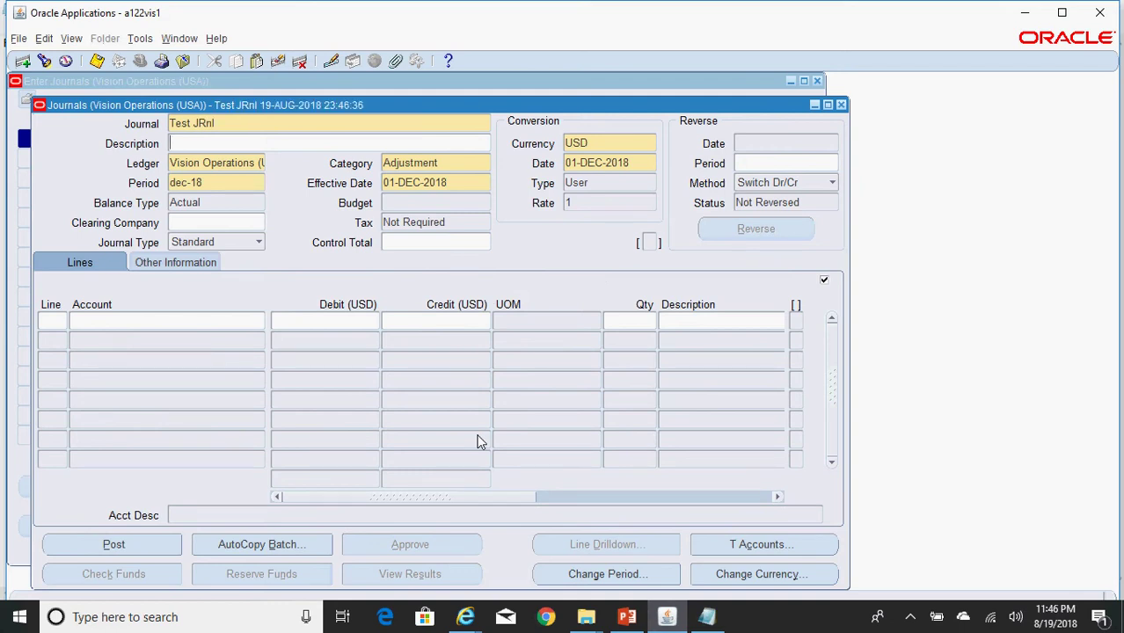
type("aug-18")
key("Tab")
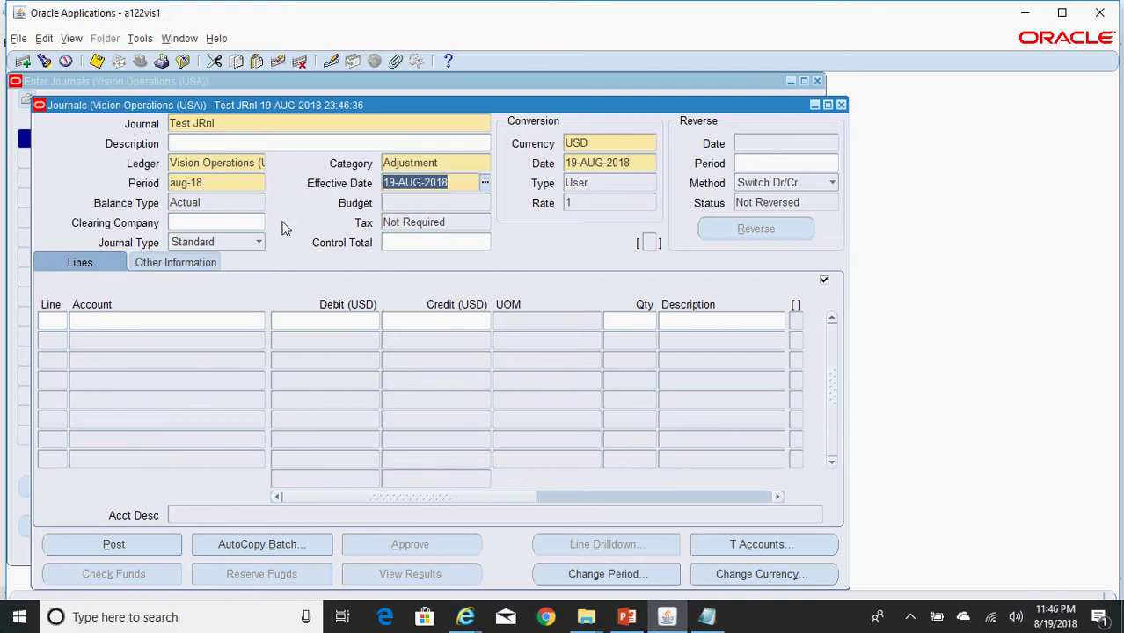
Step: Try to give journal line 1 an account combination of Department 001 with Asset Account 0015
left_click(104, 320)
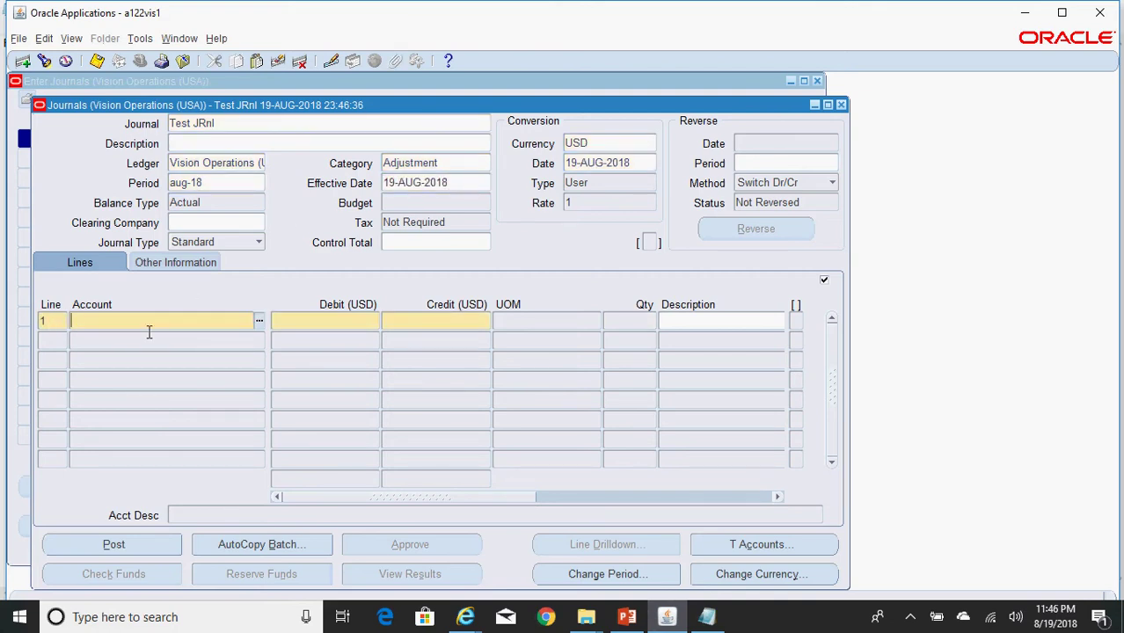
type("001")
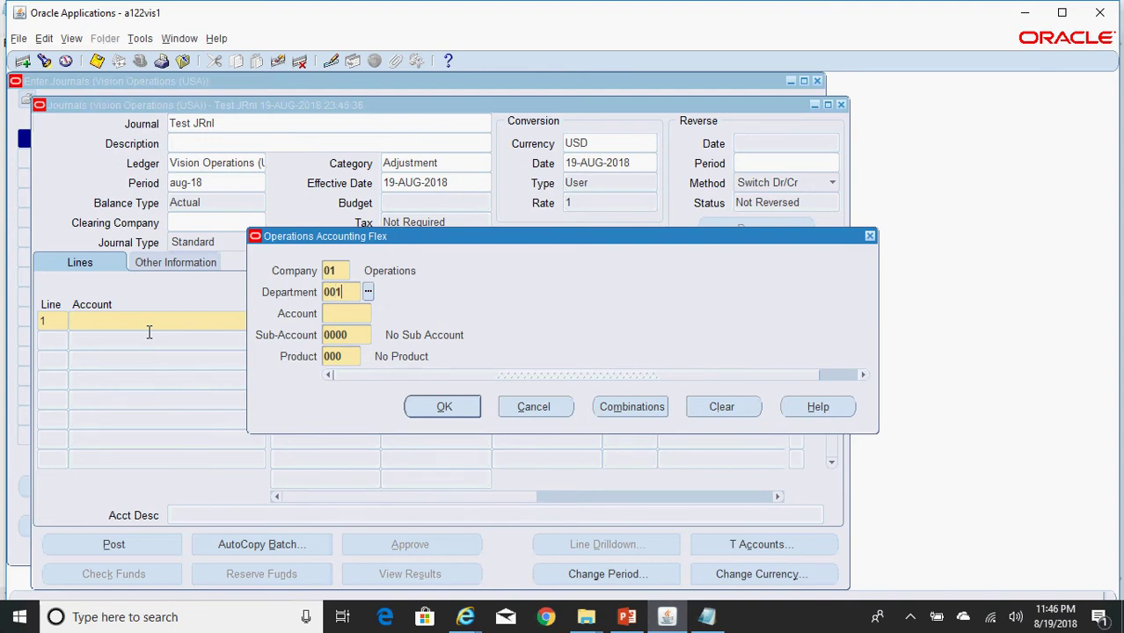
key("Tab")
key("ctrl+l")
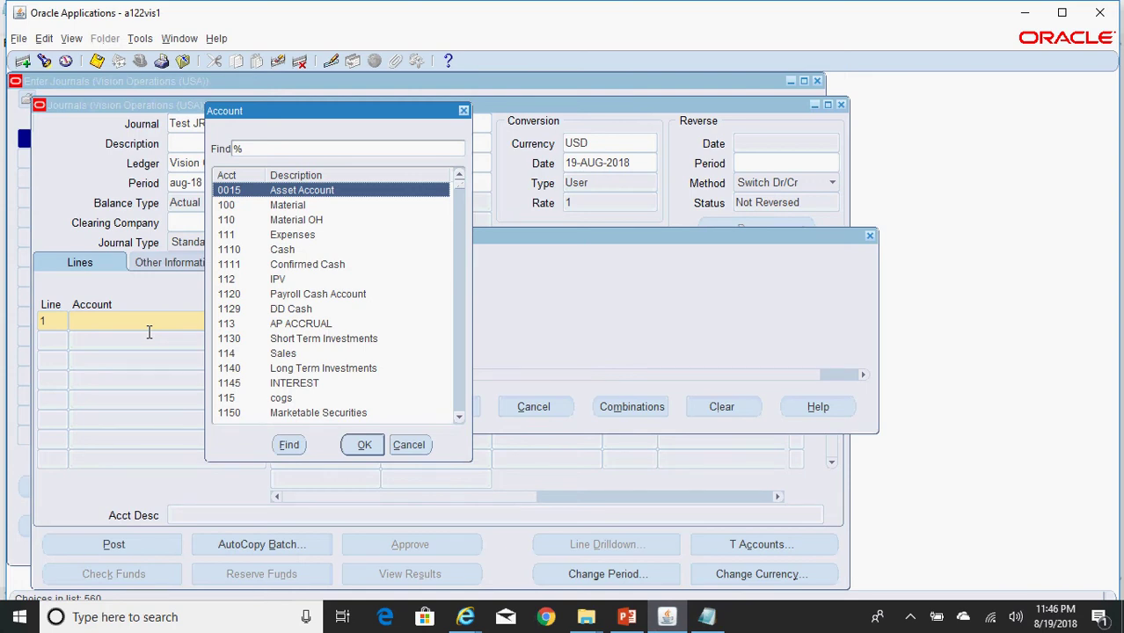
key("Return")
key("Return")
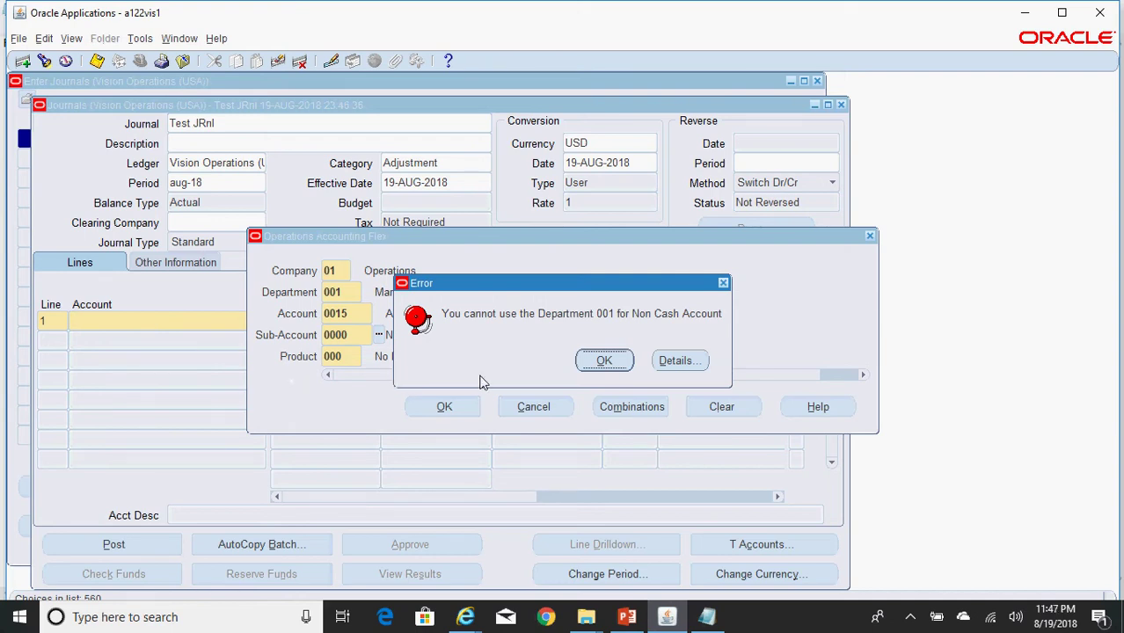
Step: Try to give journal line 1 the combination of Department 001 with Unidentified Cash Account 1242
left_click(604, 360)
key("Tab")
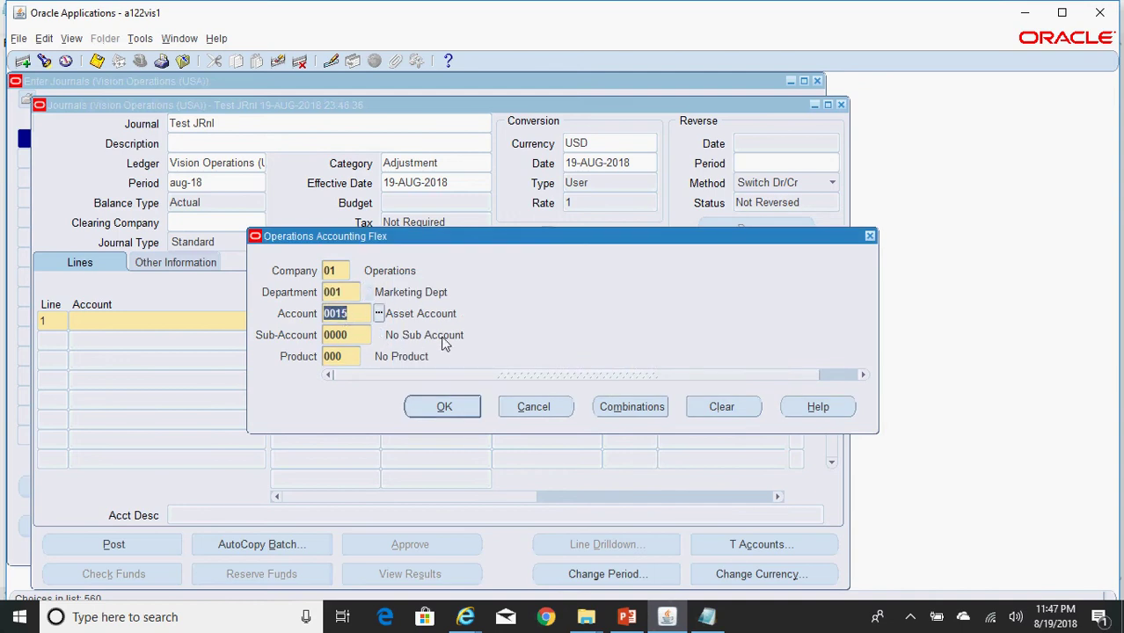
key("ctrl+l")
key("Page_Down")
key("Page_Down")
key("Page_Down")
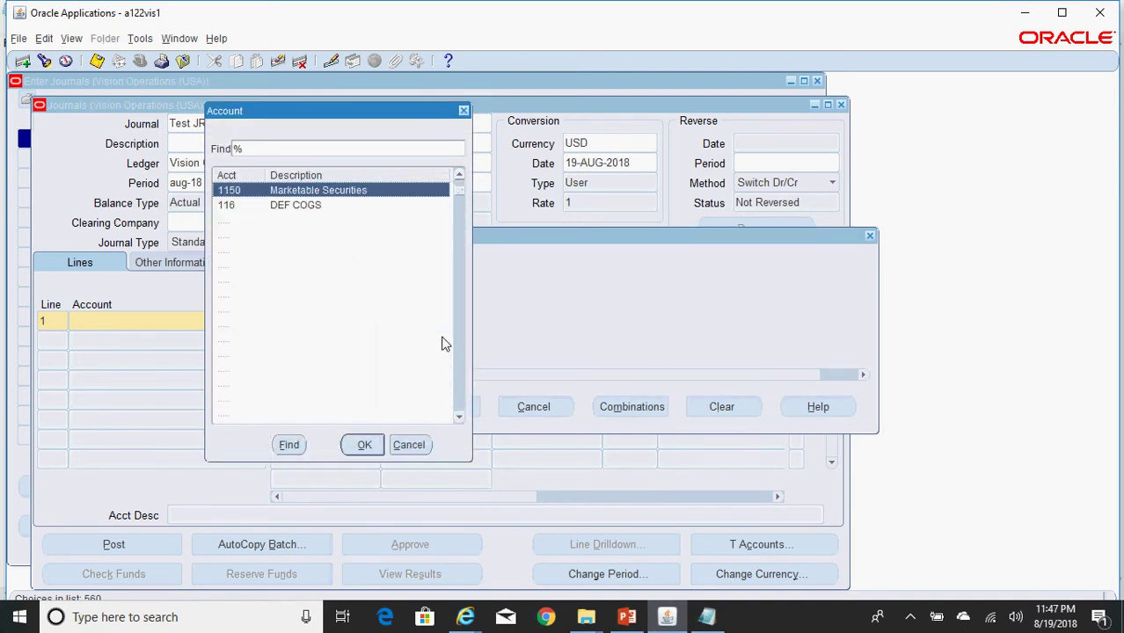
key("Return")
left_click(468, 411)
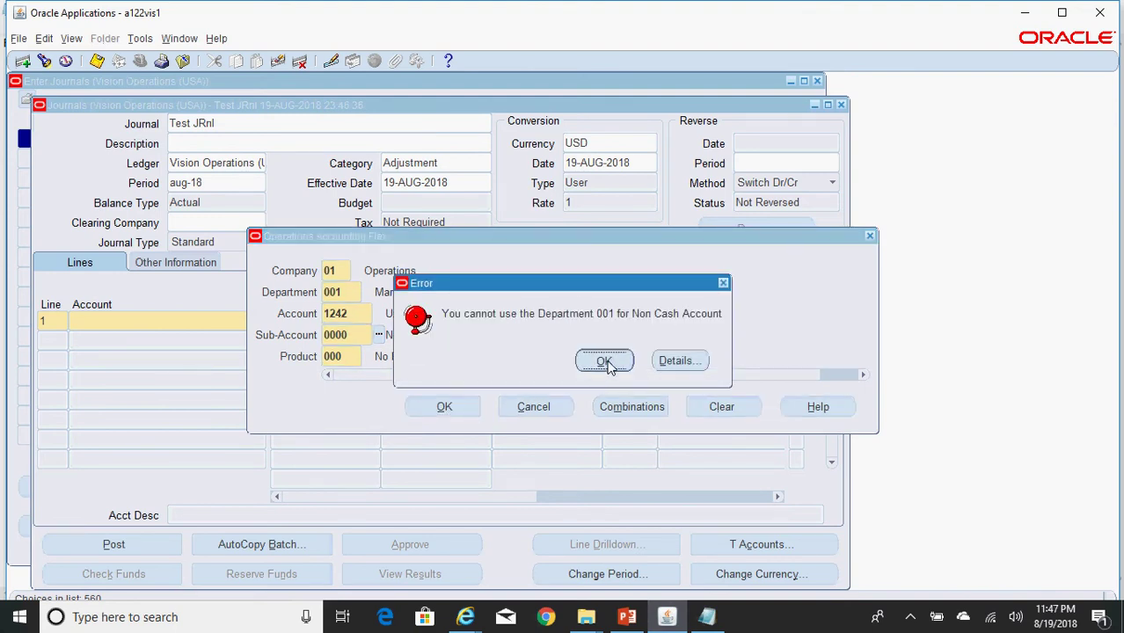
left_click(603, 364)
Step: Try to give journal line 1 the combination of Department 001 with Cash Account 1110
left_click(354, 318)
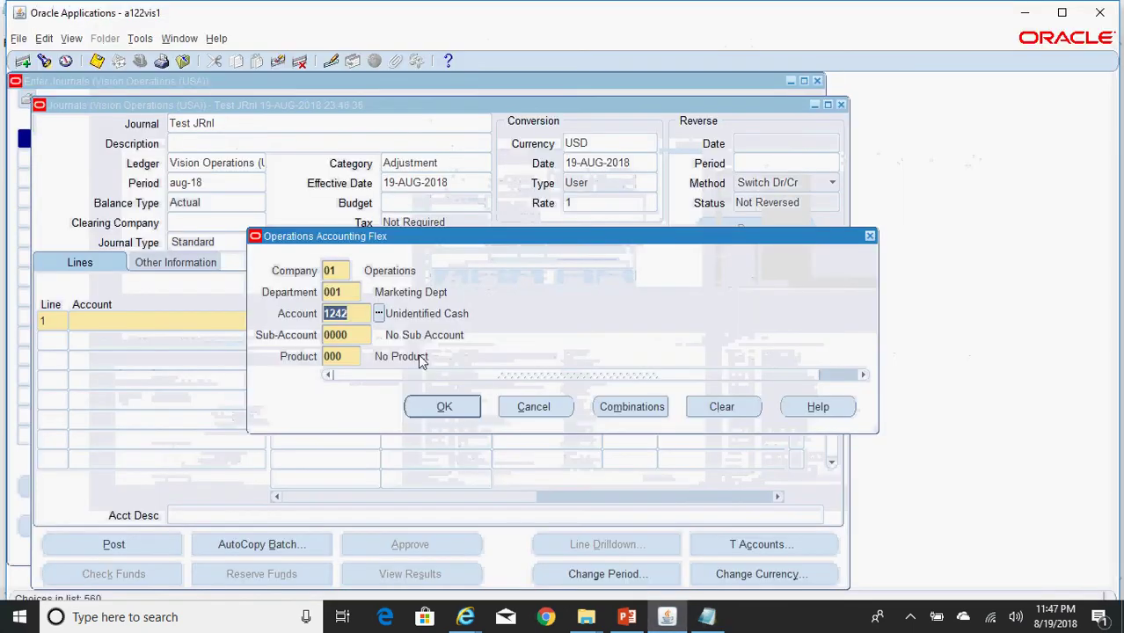
type("1110")
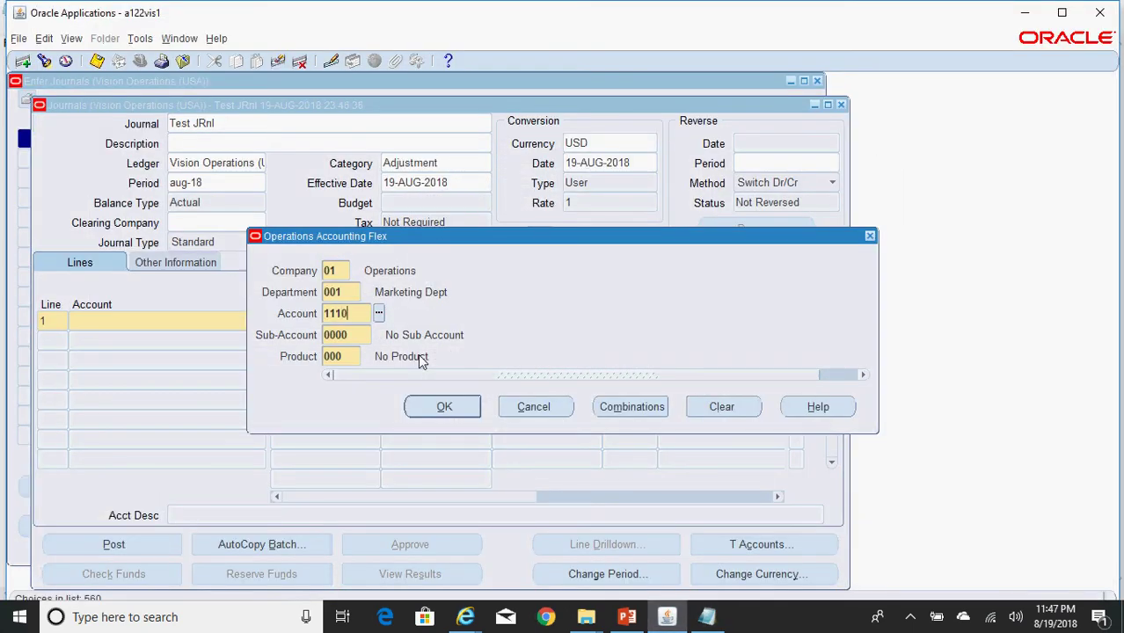
key("Return")
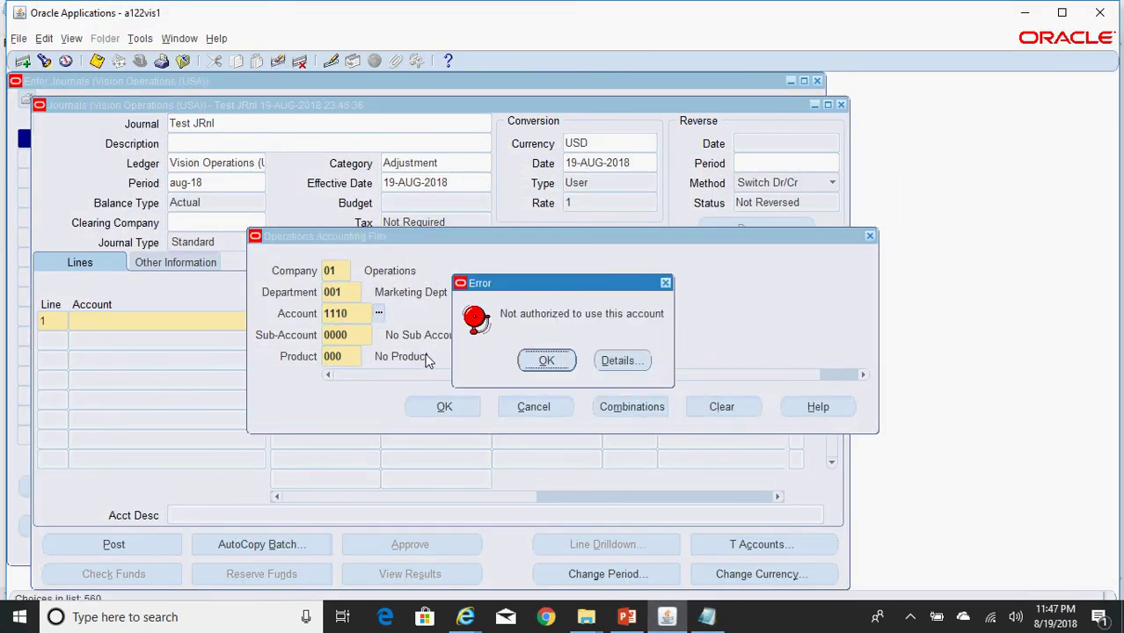
left_click(547, 363)
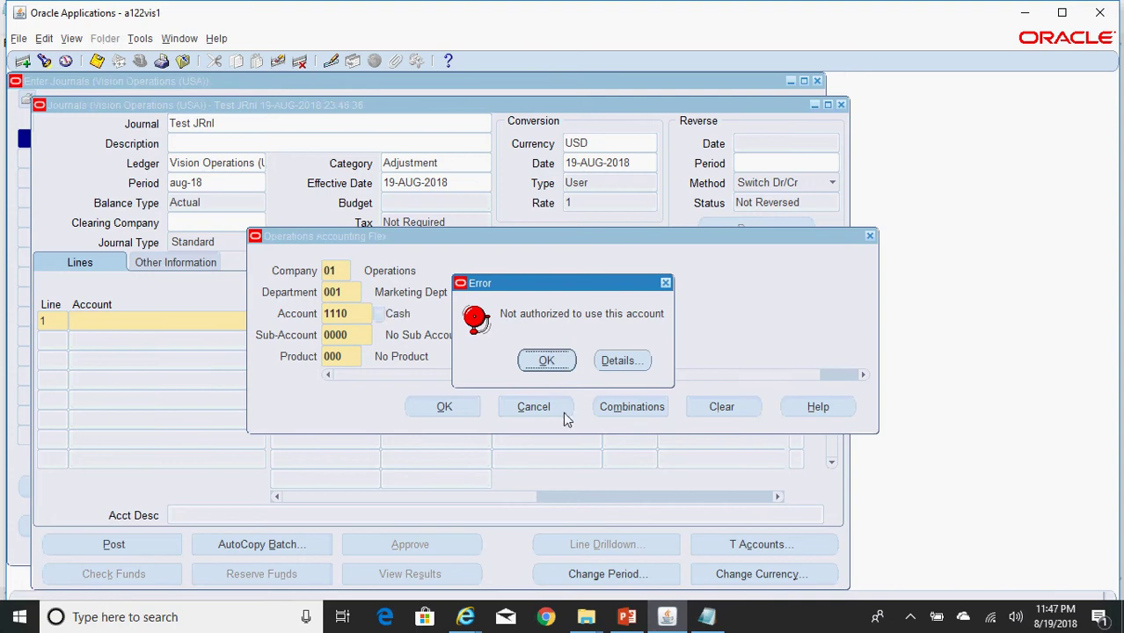
left_click(547, 362)
Step: Cancel the account combination entry and close the journal forms without saving the test journal
left_click(545, 406)
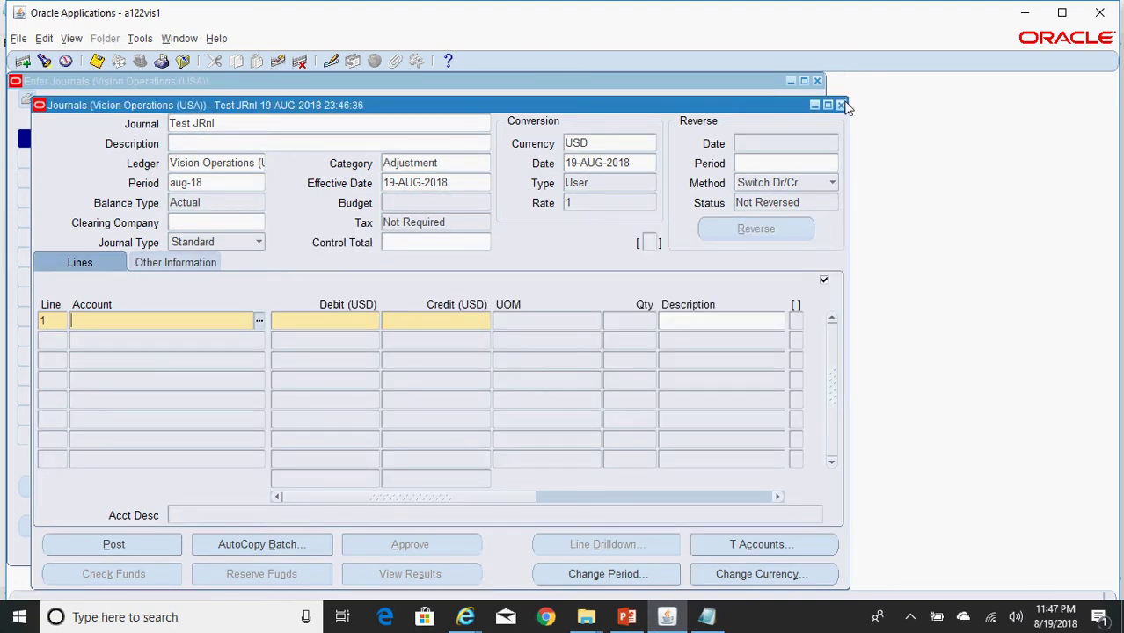
key("alt+e")
key("Escape")
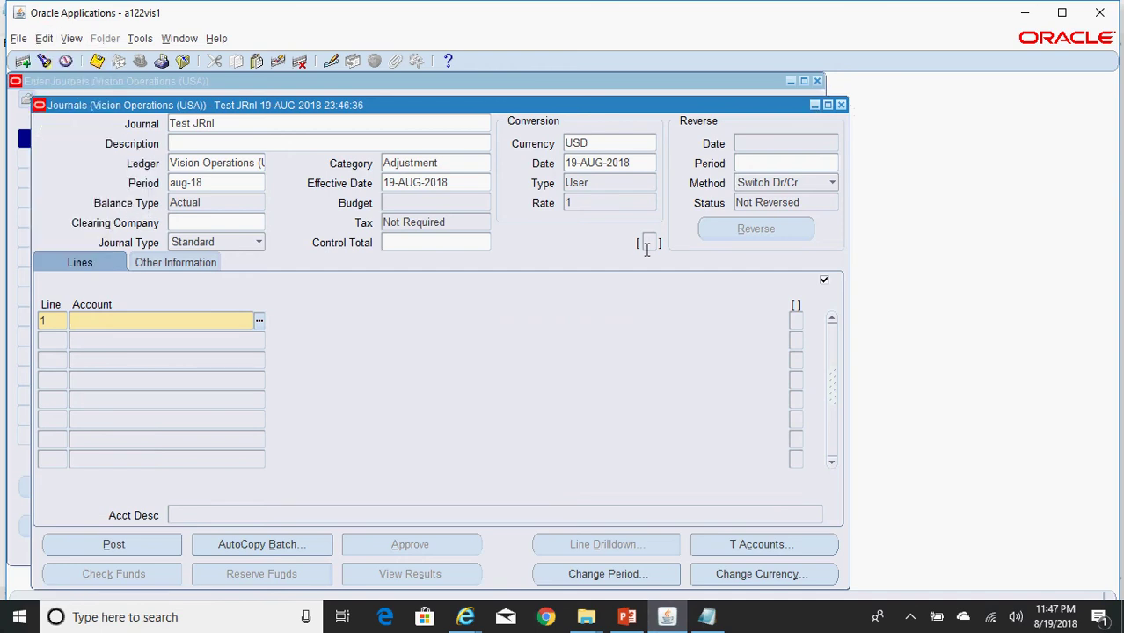
left_click(840, 106)
left_click(816, 80)
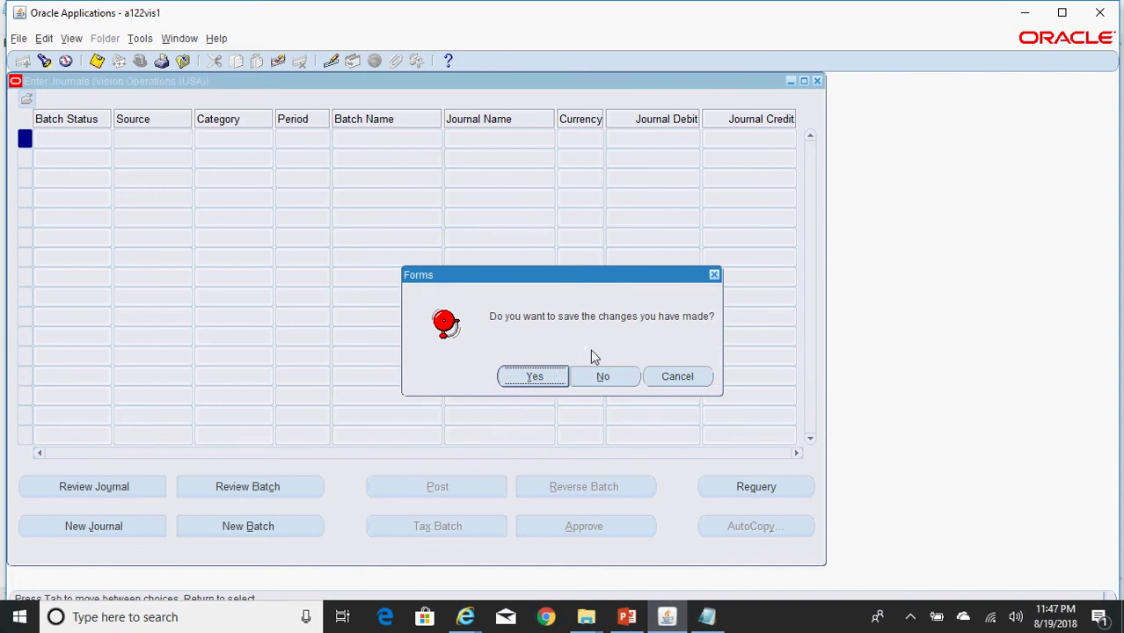
left_click(606, 375)
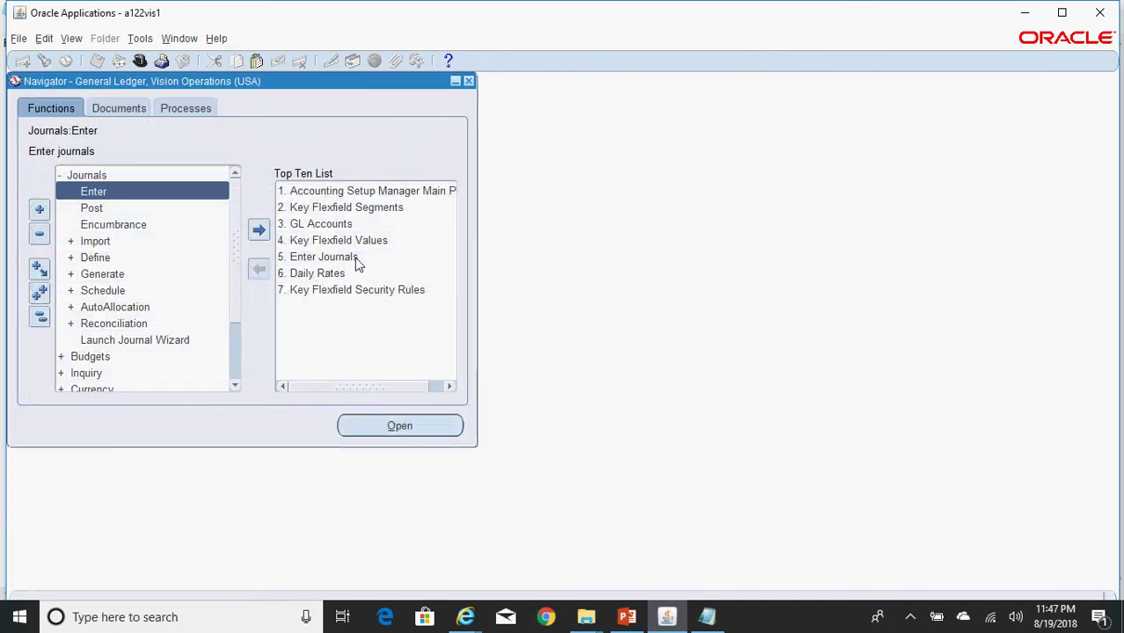
Step: Open Key Flexfield Security Rules and find the Operations Account value set by name with ope%Acc%
double_click(358, 291)
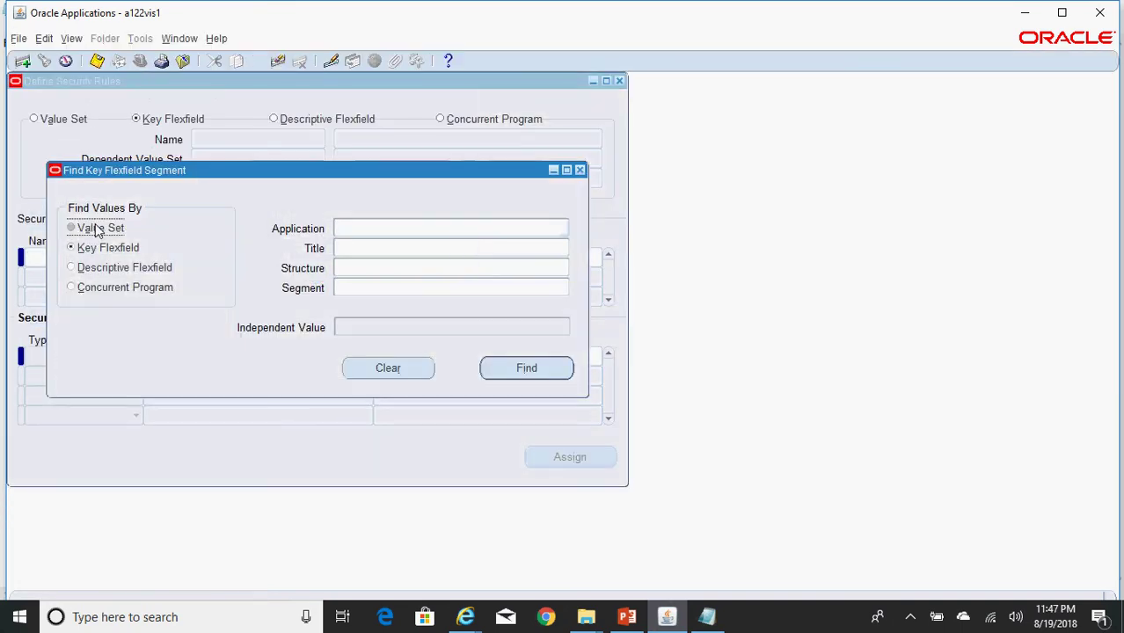
left_click(97, 230)
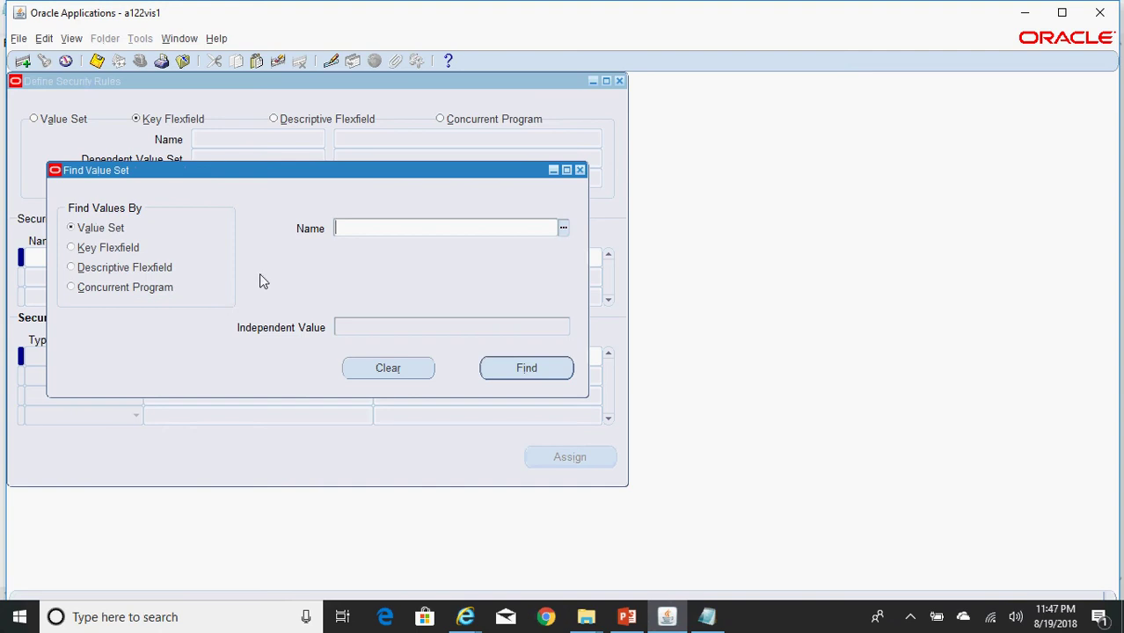
type("ope%Acc%")
key("Tab")
key("Return")
key("Return")
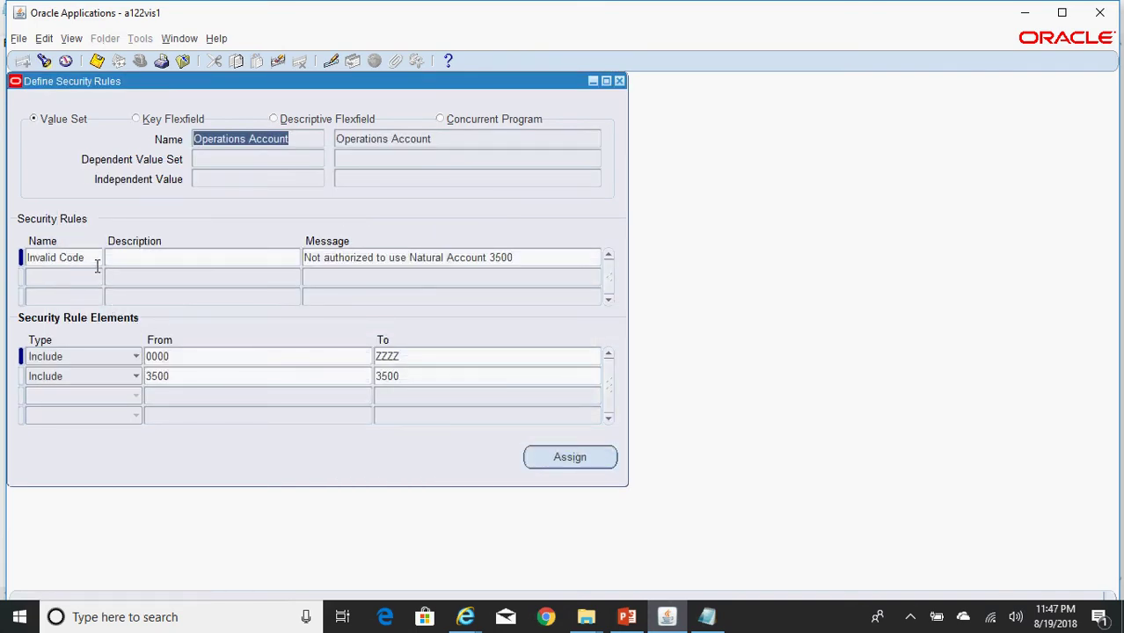
Step: Check which responsibility the Invalid Code security rule is assigned to, and review the rule's message
left_click(93, 256)
left_click(582, 459)
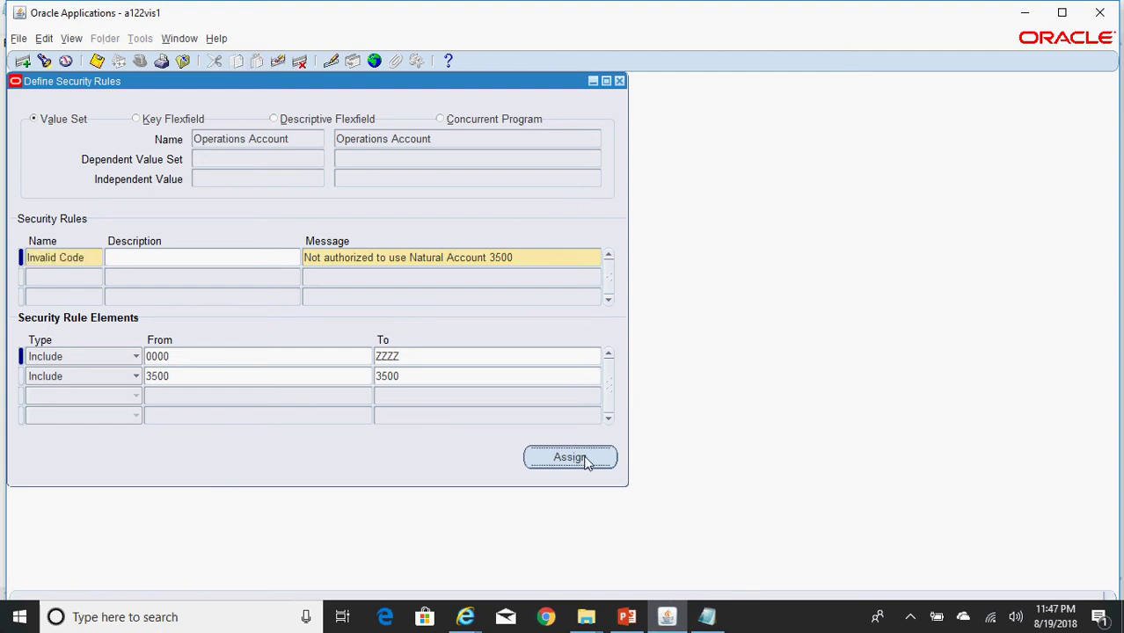
left_click(443, 262)
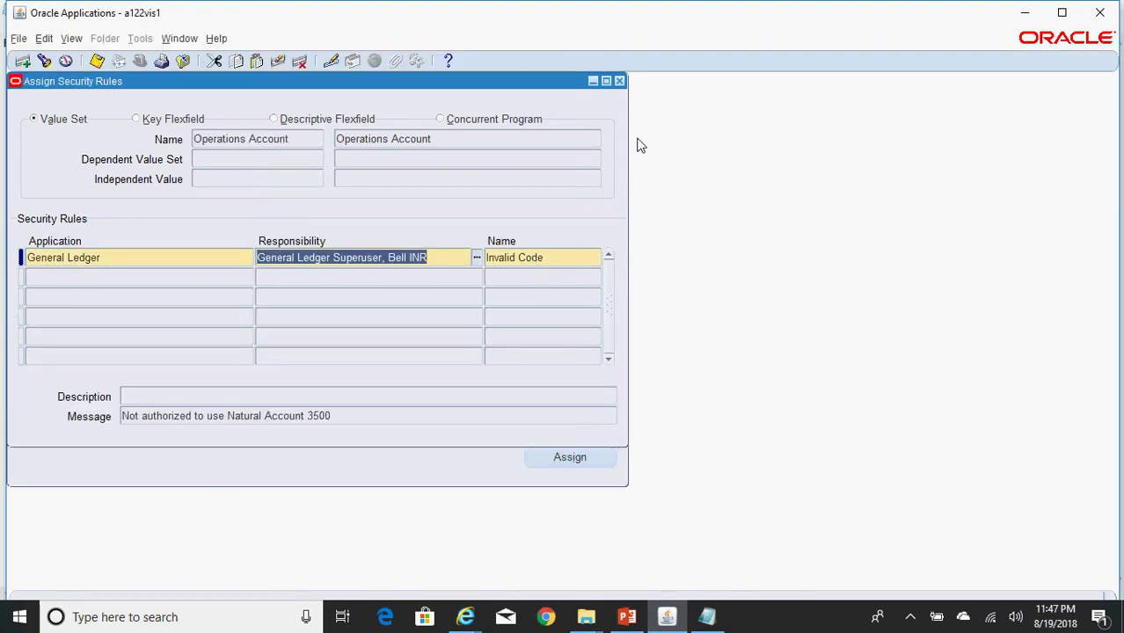
left_click(619, 81)
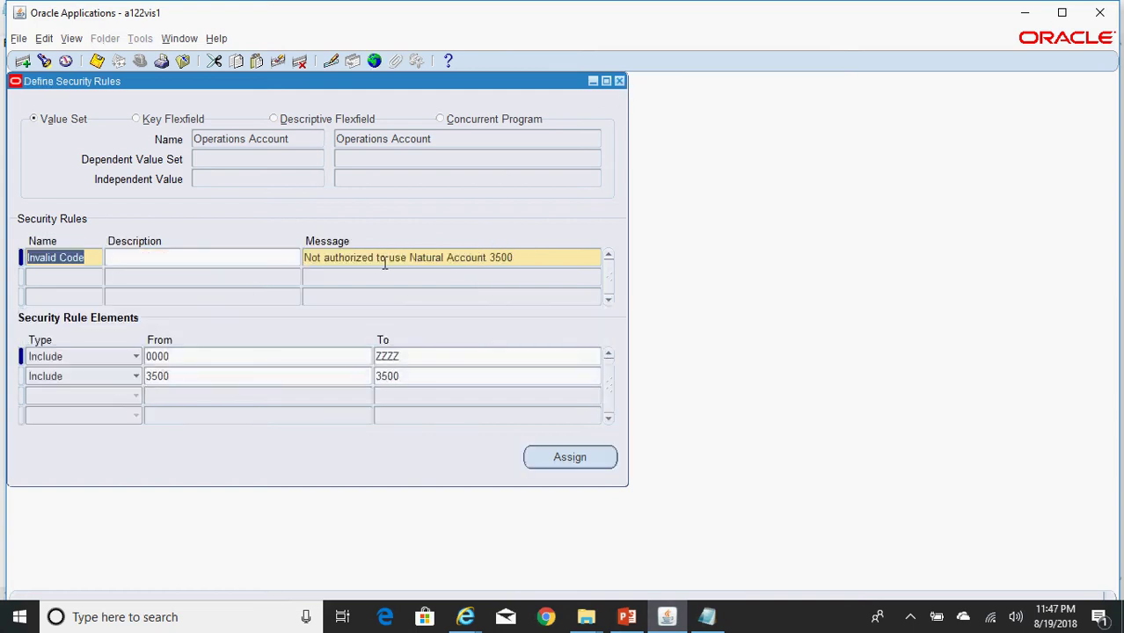
left_click(226, 260)
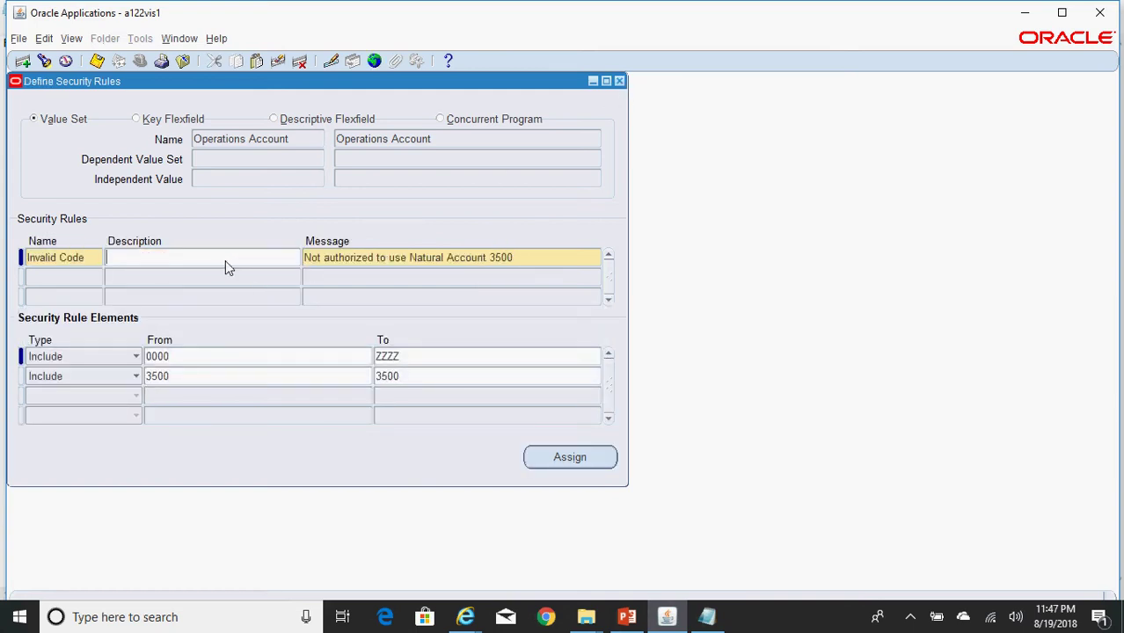
left_click(545, 258)
key("ctrl+s")
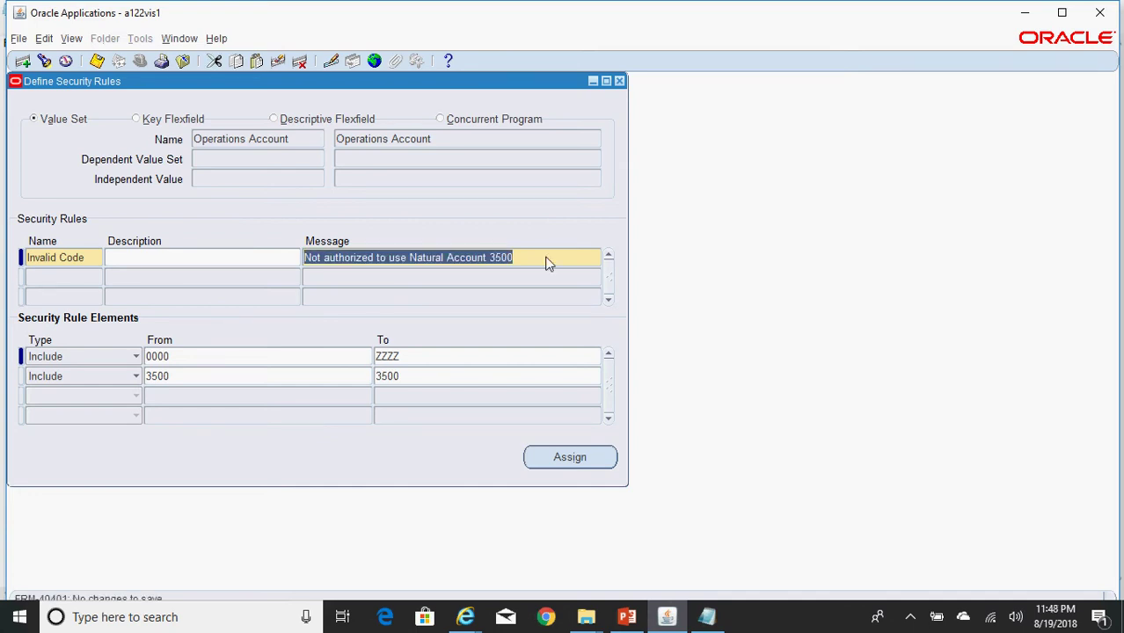
Step: Try to query the security rule assignments for application Gene% and responsibility Ge%Vision%Ope%
left_click(89, 258)
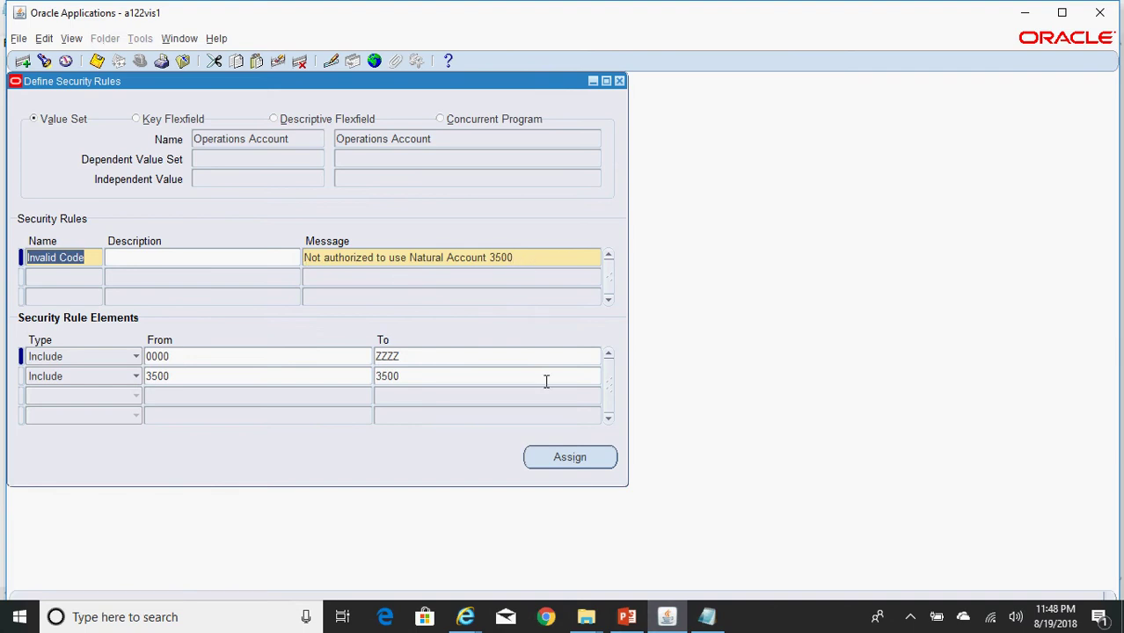
left_click(589, 465)
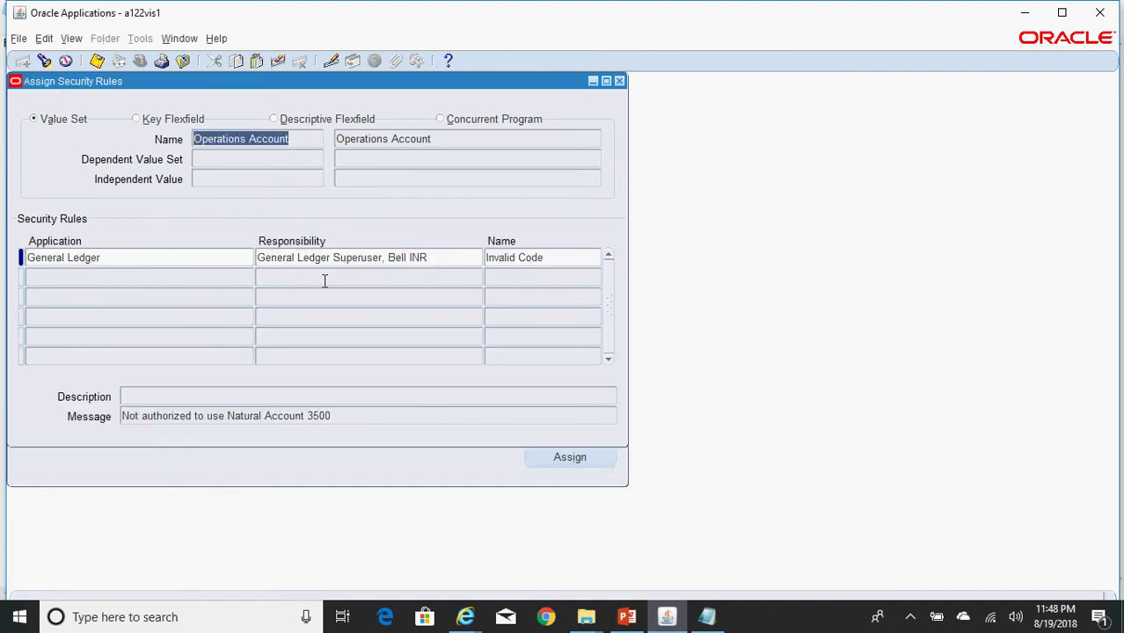
left_click(189, 260)
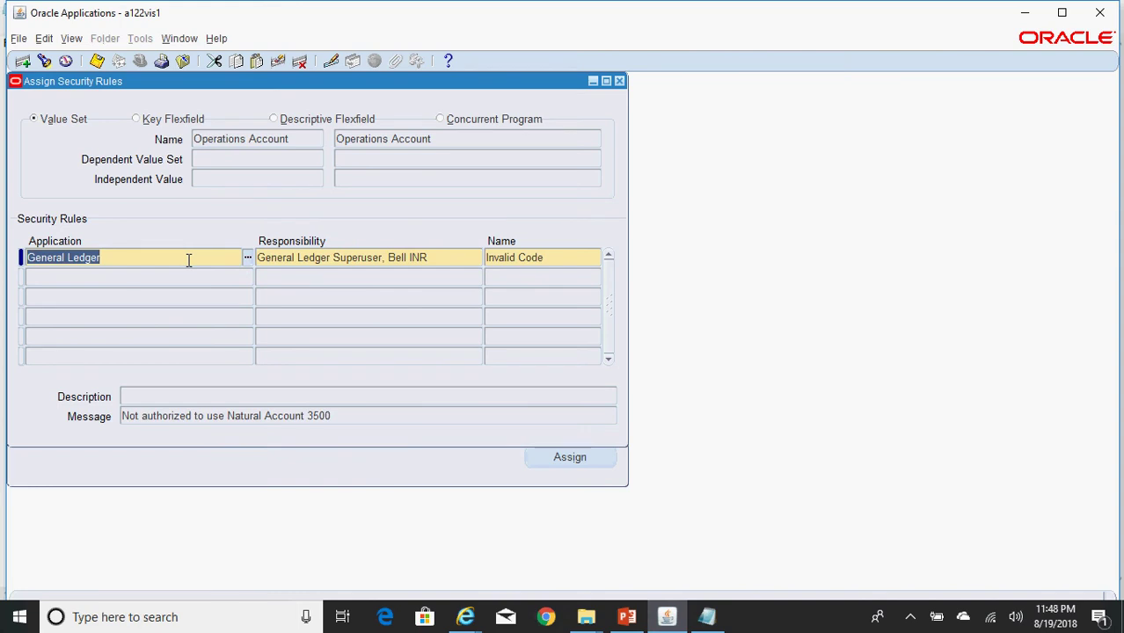
key("F11")
type("Gene%")
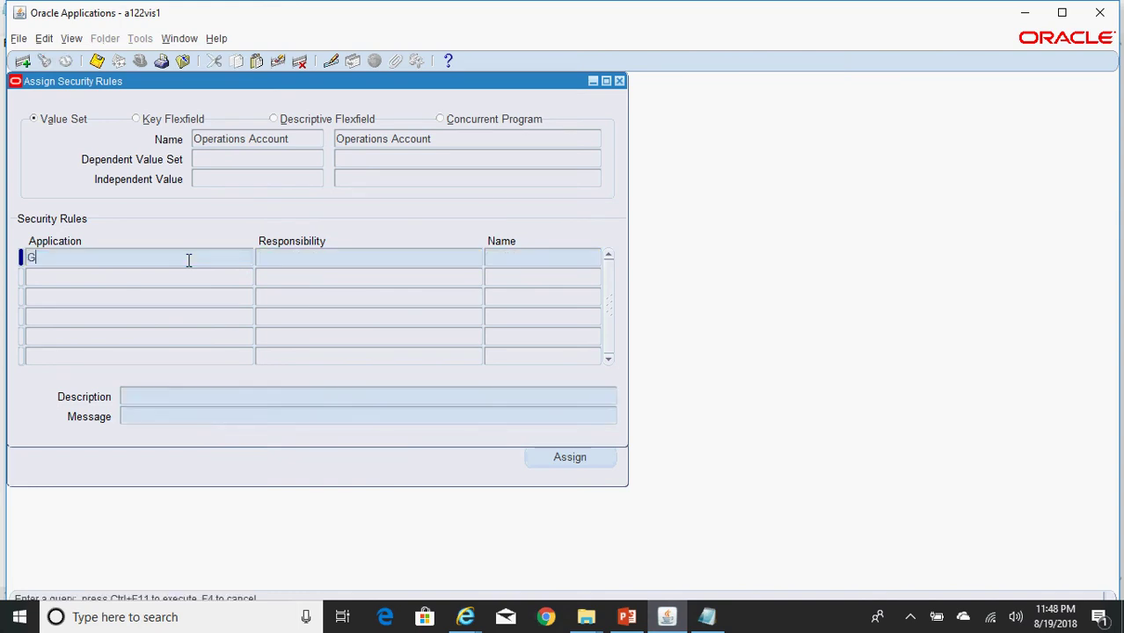
key("Tab")
type("Ge%Vision%Ope%")
left_click(188, 260)
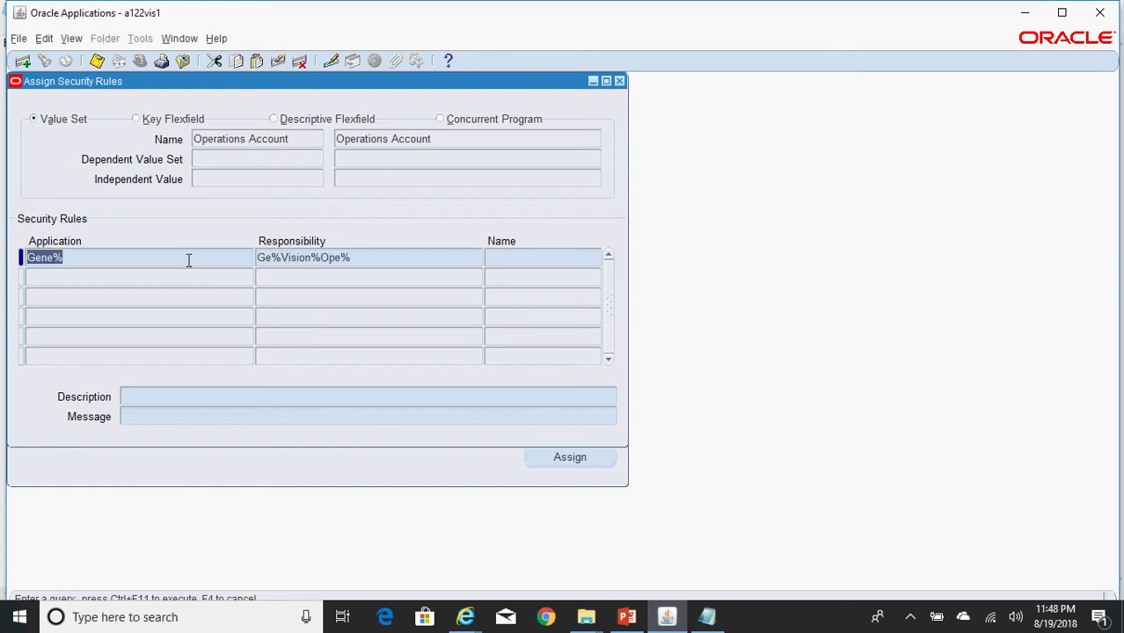
left_click(352, 260)
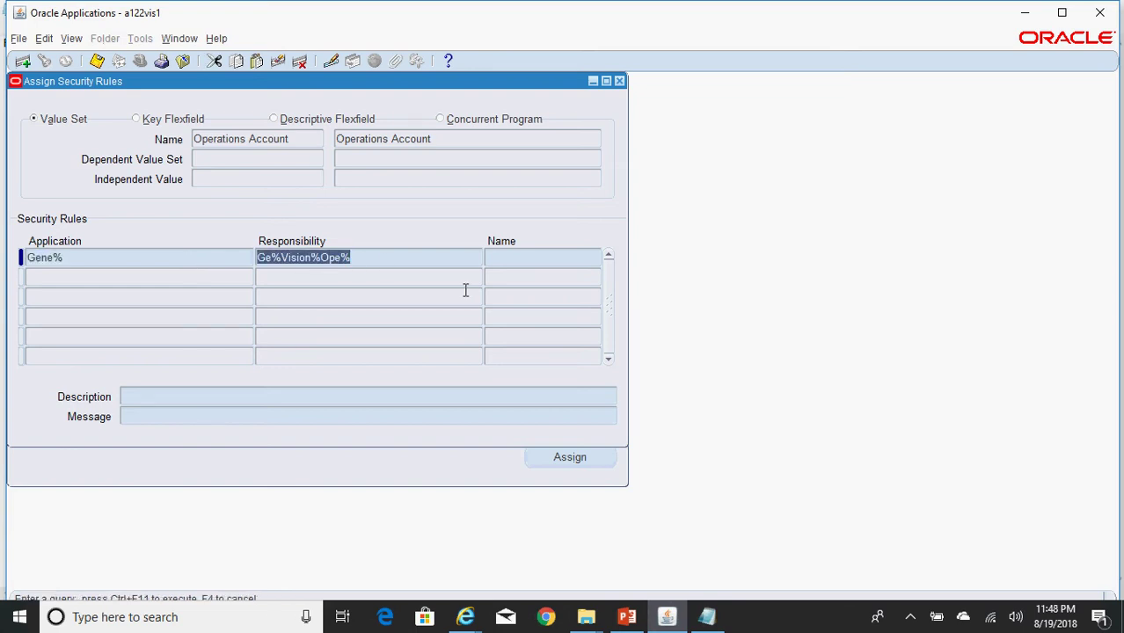
Step: Clear and cancel the assignment query, and close the security rule forms to return to the navigator
key("alt+e")
key("d")
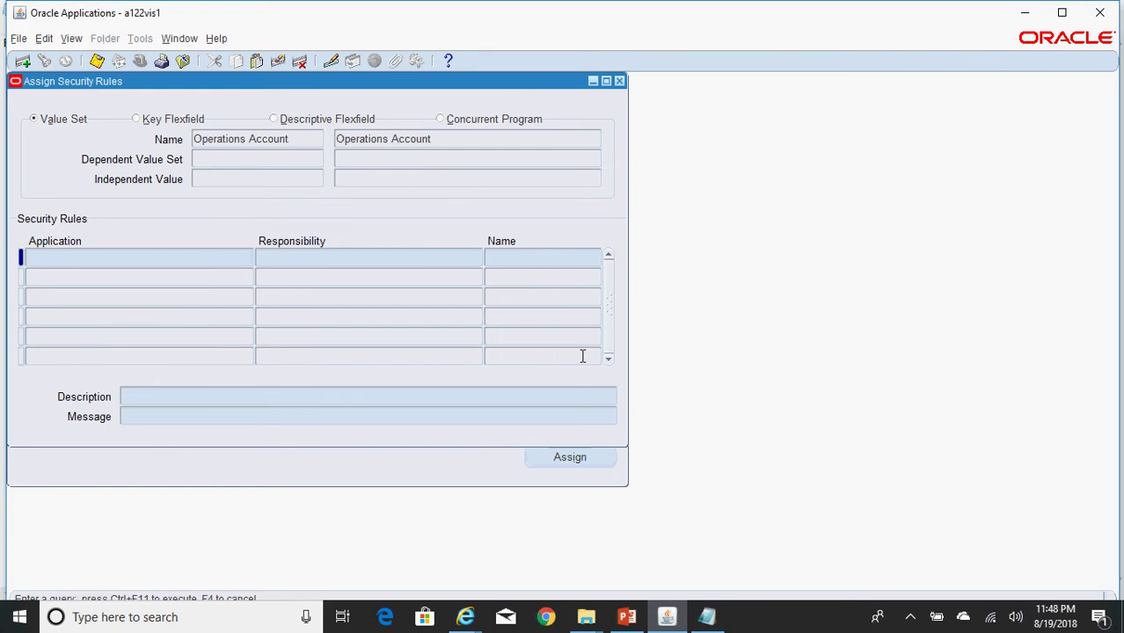
key("F4")
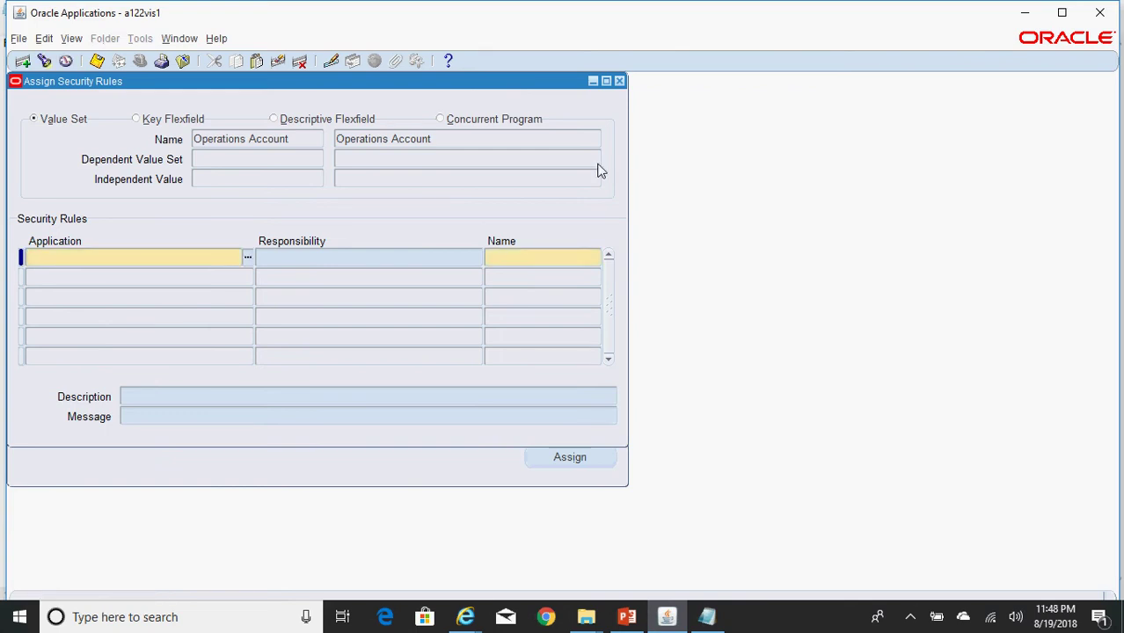
left_click(620, 81)
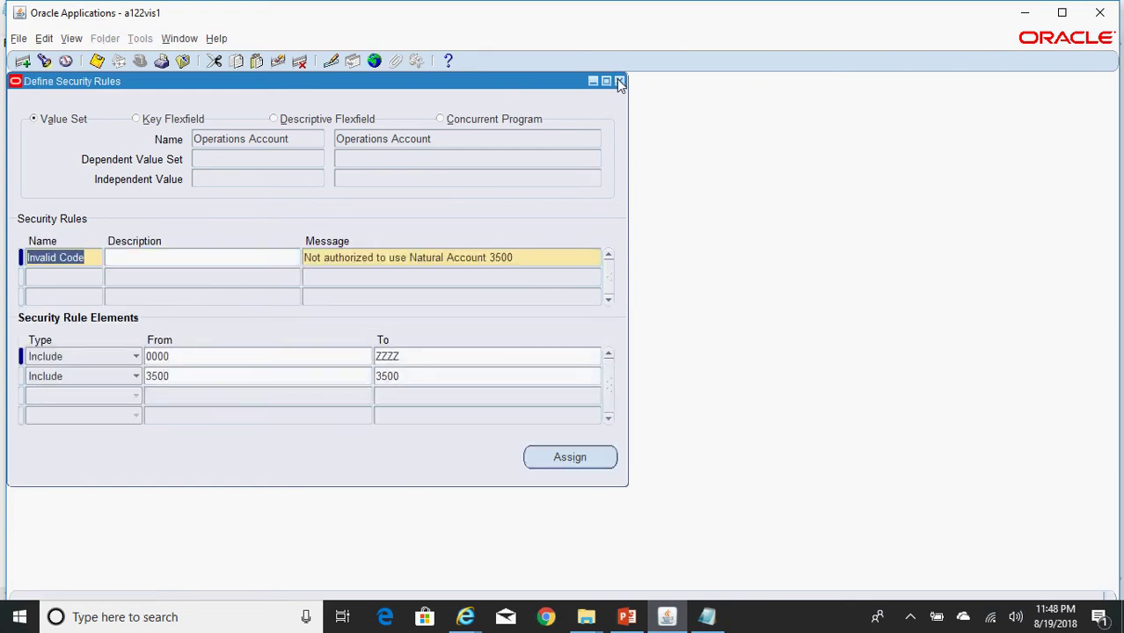
left_click(620, 81)
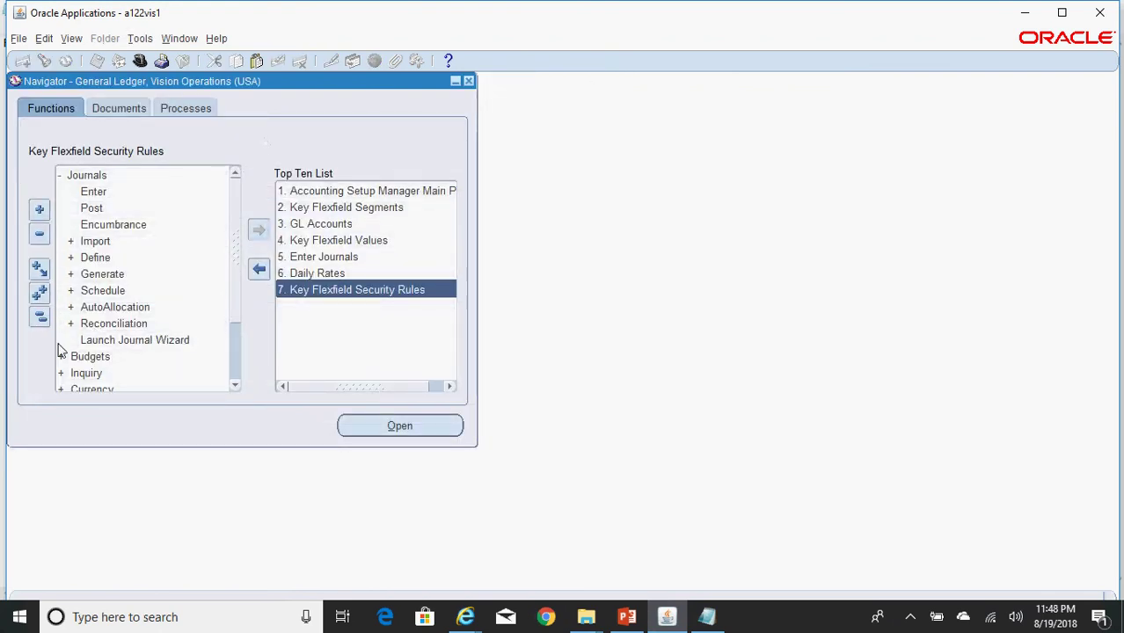
Step: Collapse the navigator functions and choose the General Ledger, Vision Operations (USA) responsibility again
left_click(39, 317)
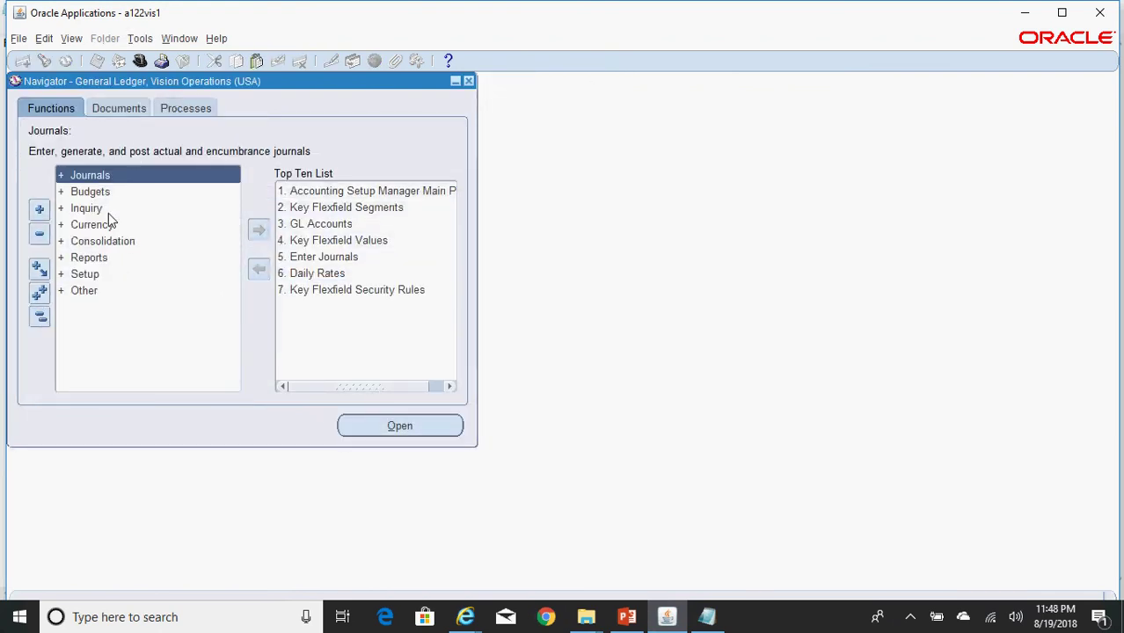
key("ctrl+l")
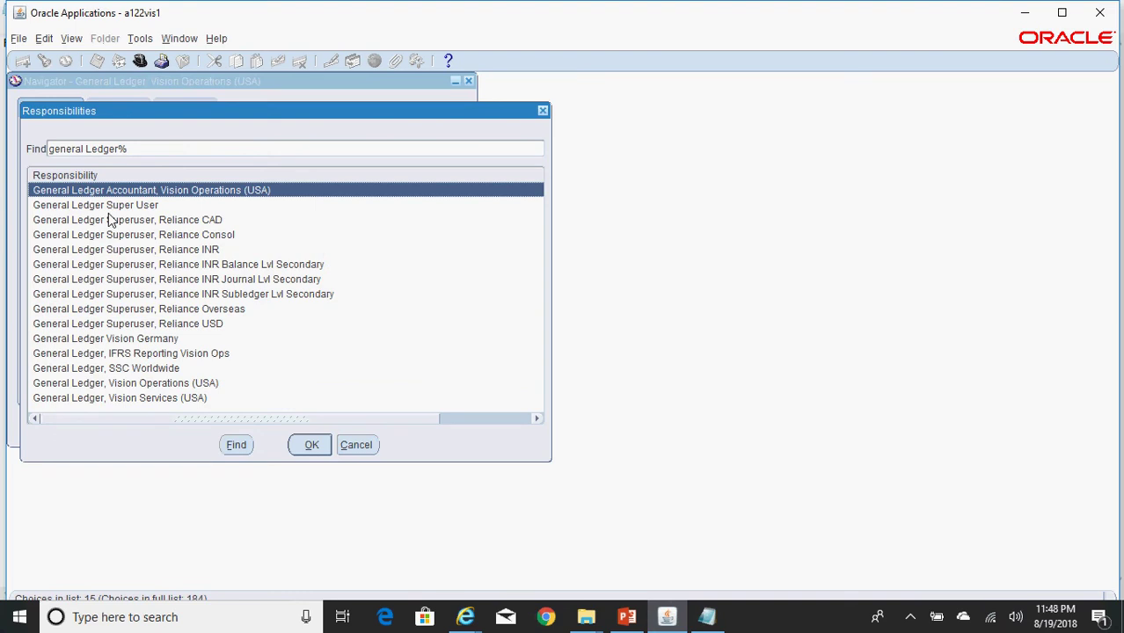
left_click(215, 387)
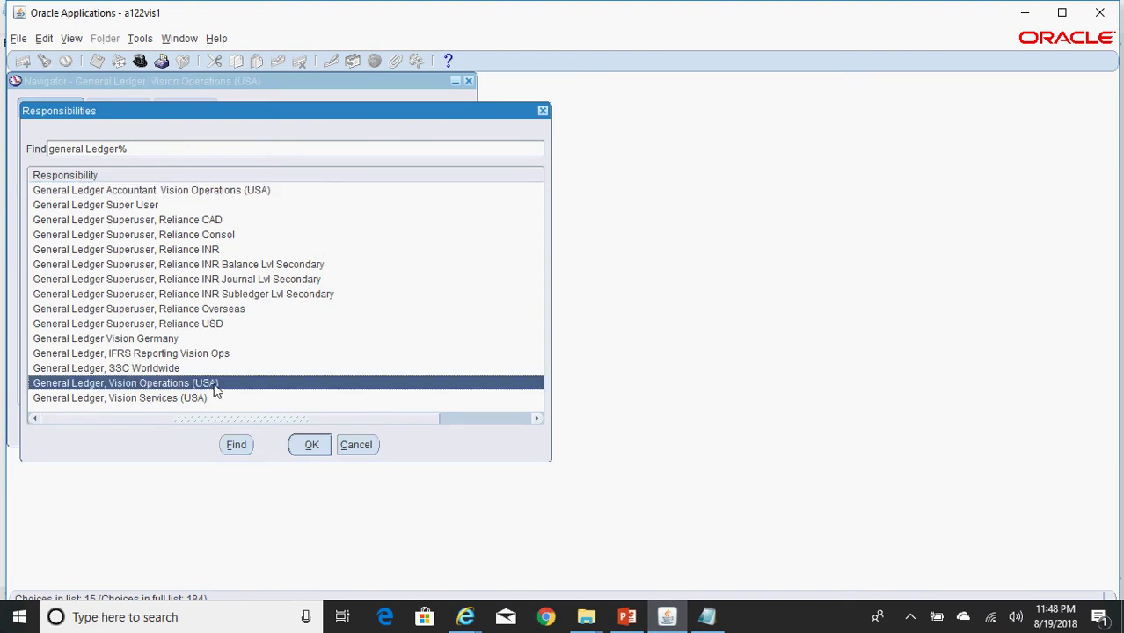
double_click(216, 387)
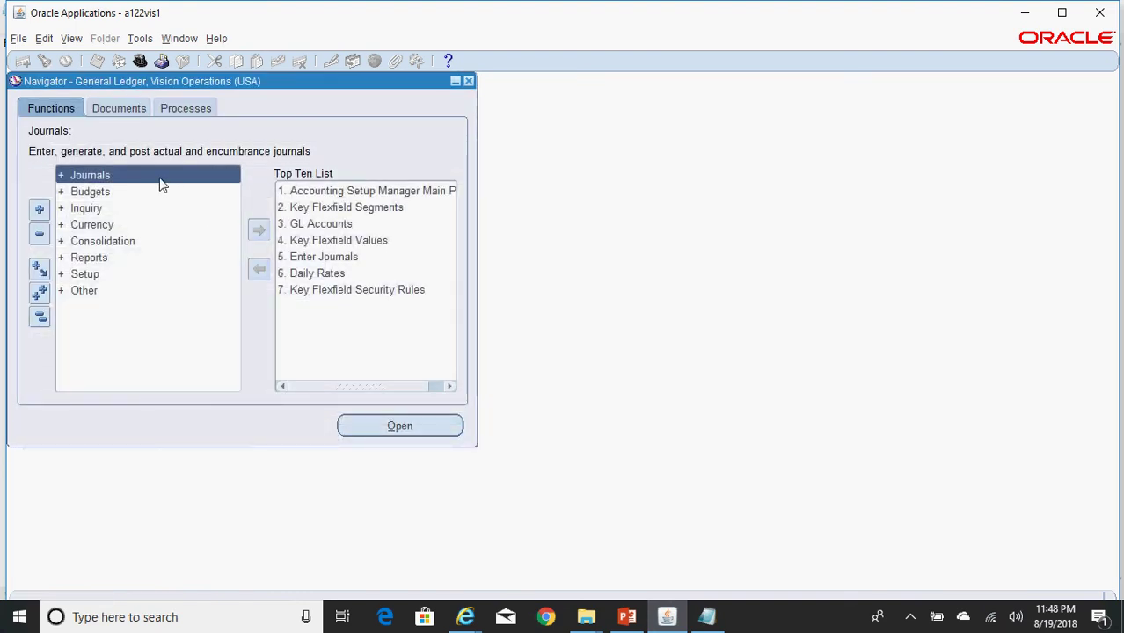
Step: Switch the responsibility to Accounts Receivables Superuser, Reliance Cotton Ext INR
left_click(140, 61)
double_click(133, 223)
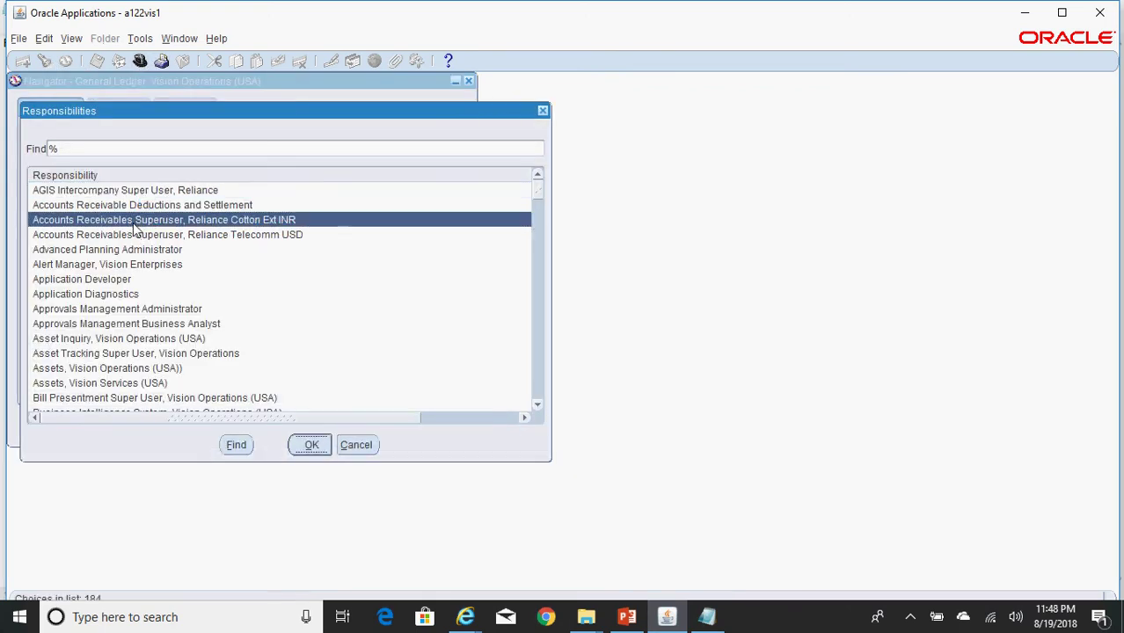
Step: Switch the responsibility to General Ledger, Vision Operations (USA)
left_click(140, 61)
key("Down")
key("Down")
key("Down")
key("Down")
key("Down")
key("Down")
key("Down")
key("Down")
key("Down")
key("Down")
key("Down")
key("Down")
key("Down")
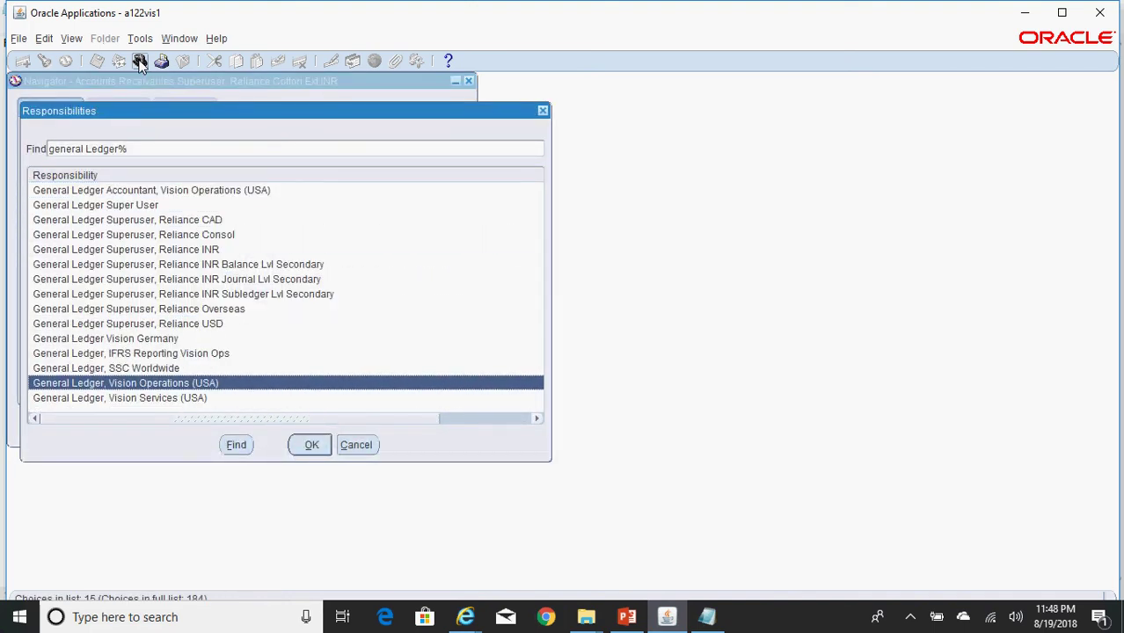
key("Return")
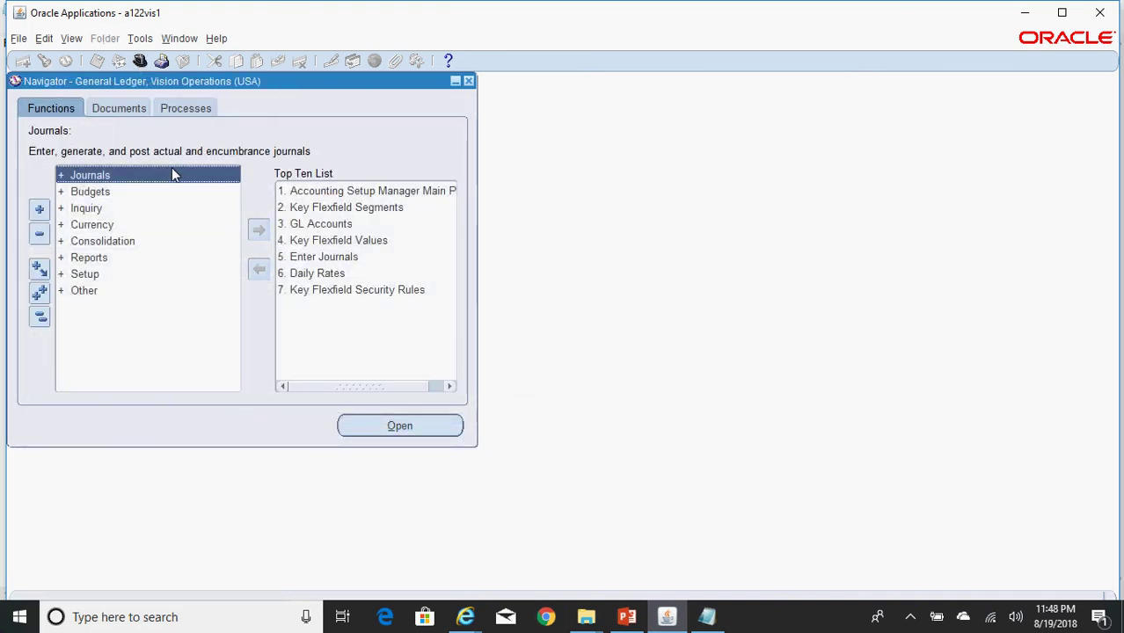
Step: Open the Enter Journals function and start a new journal
double_click(173, 175)
left_click(173, 192)
double_click(173, 192)
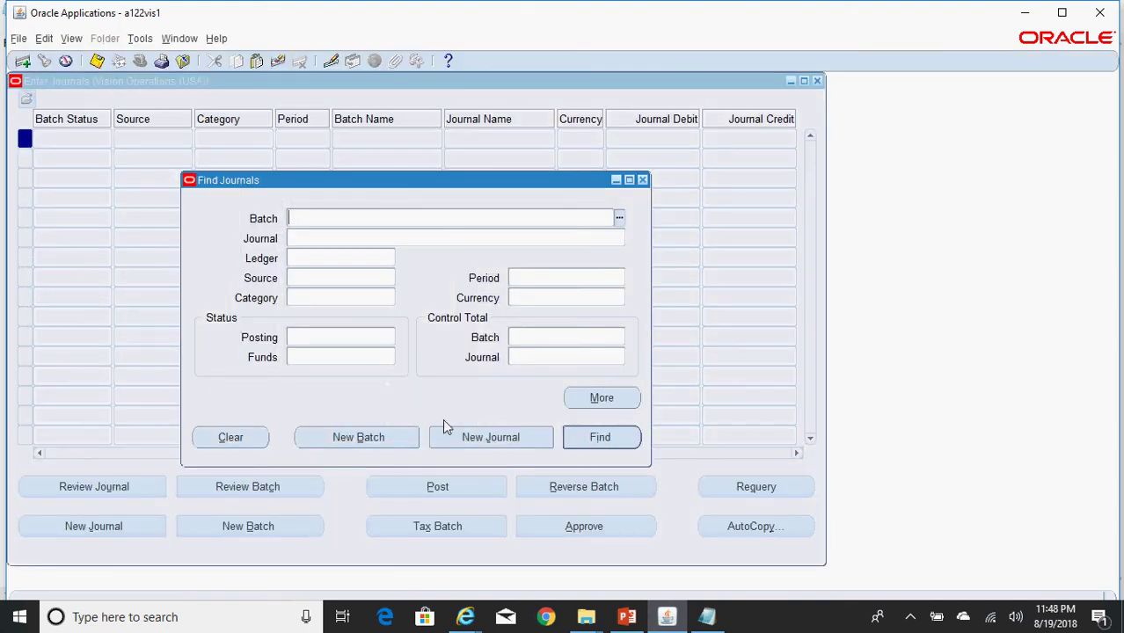
left_click(481, 434)
Step: Name the journal Test Jrnl and set its period to aug-18
type("Test Jrnl")
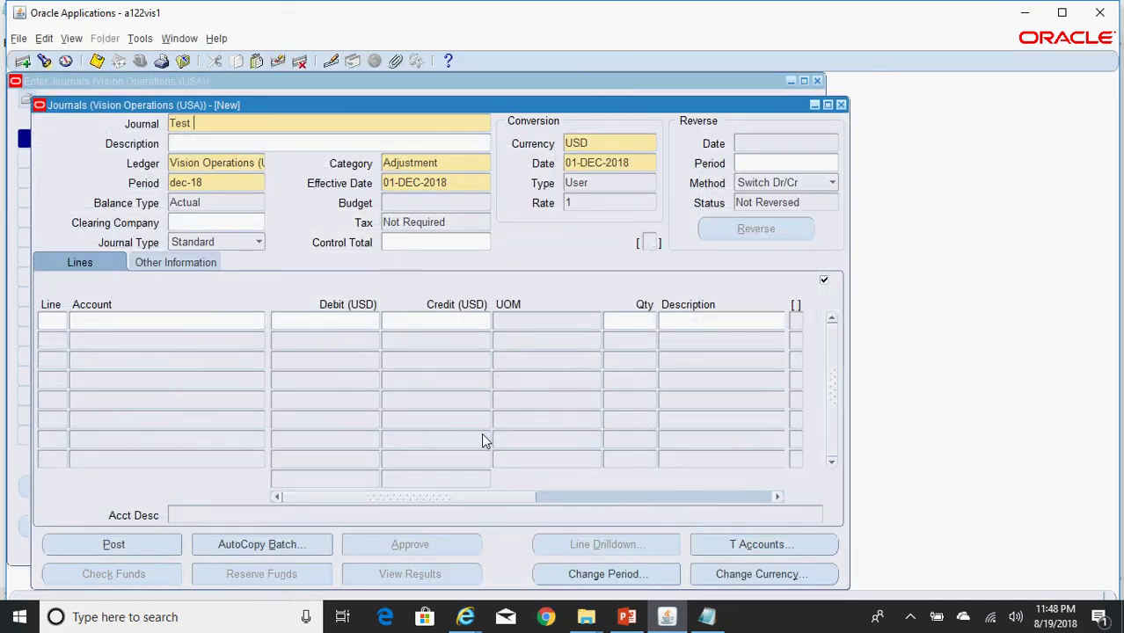
left_click(218, 182)
type("aug-18")
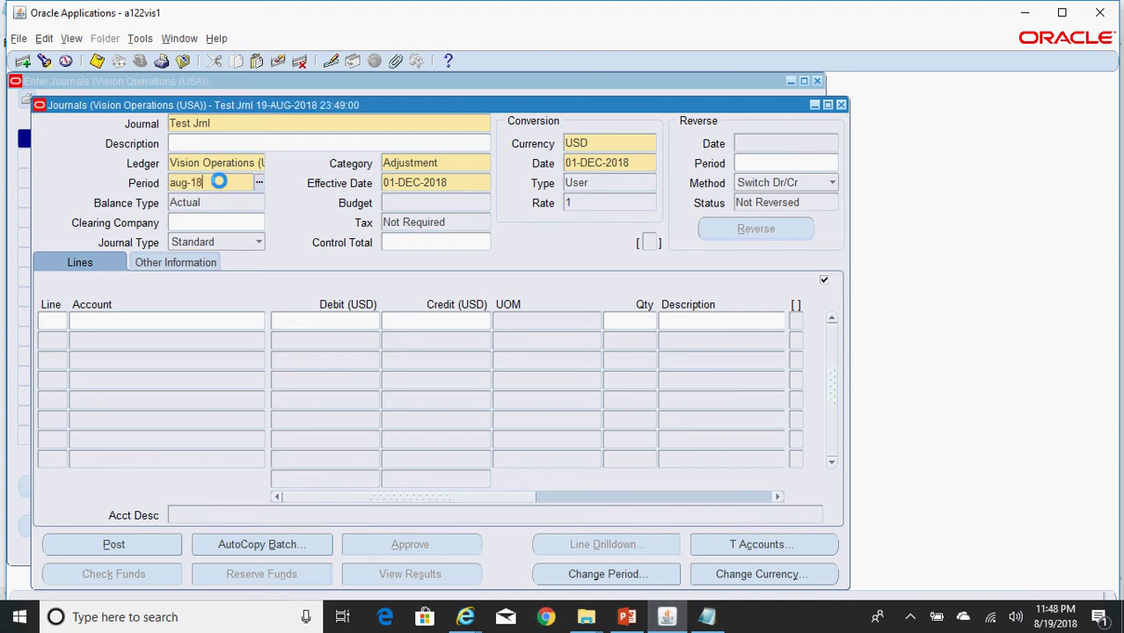
key("Tab")
left_click(52, 320)
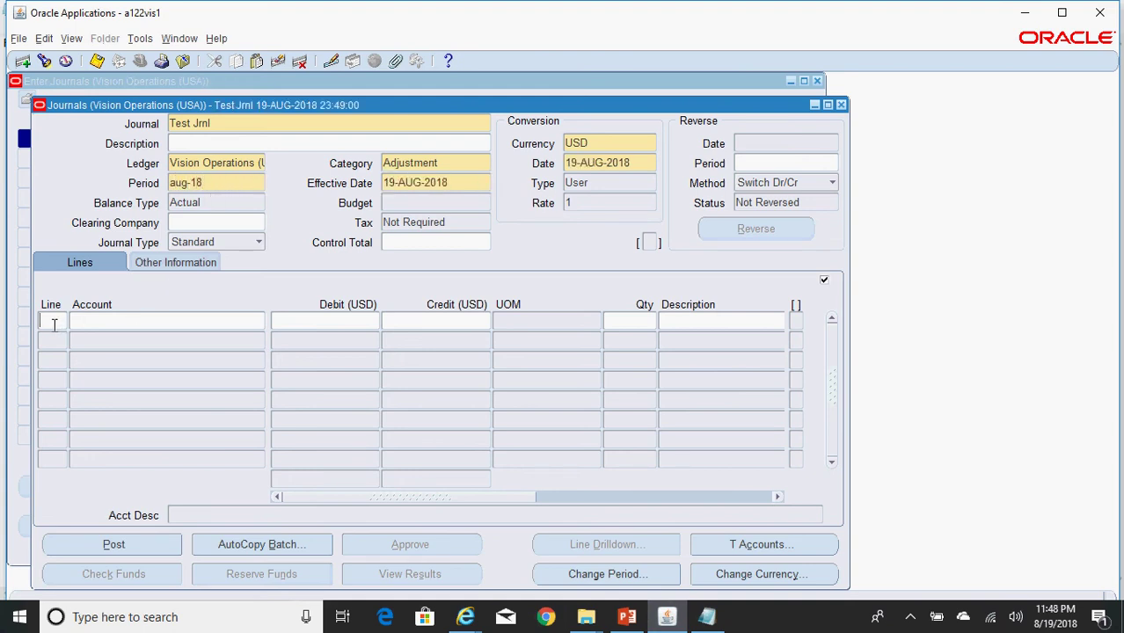
left_click(193, 330)
type("000")
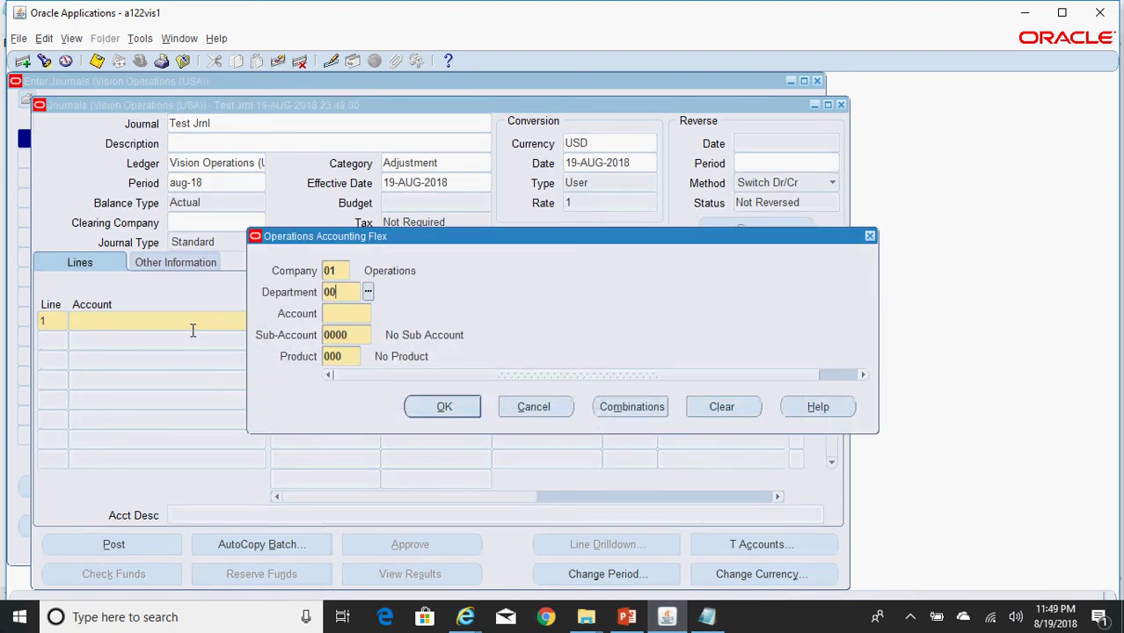
key("Tab")
type("11")
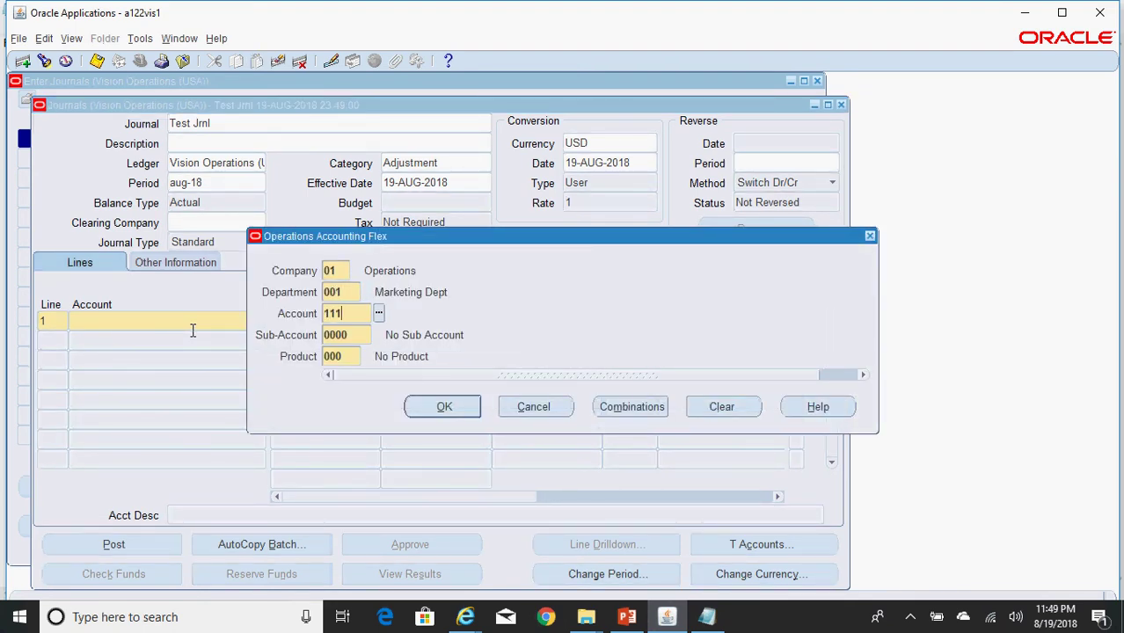
key("Return")
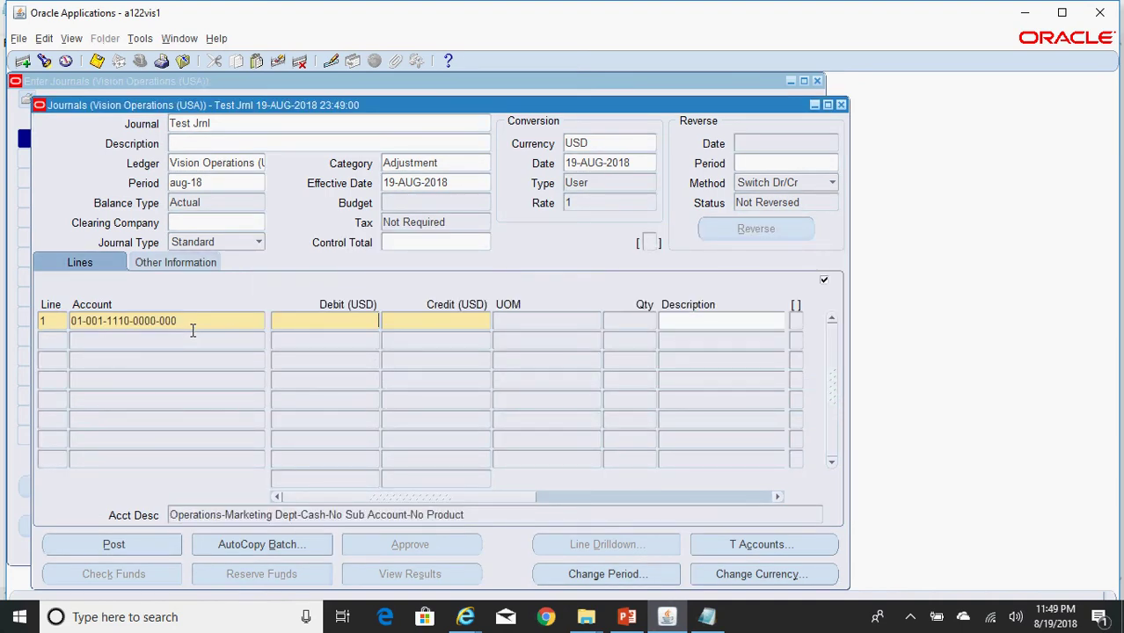
Step: Try to change line 1's account to 1560 with department 001, and cancel the combination change
left_click(212, 323)
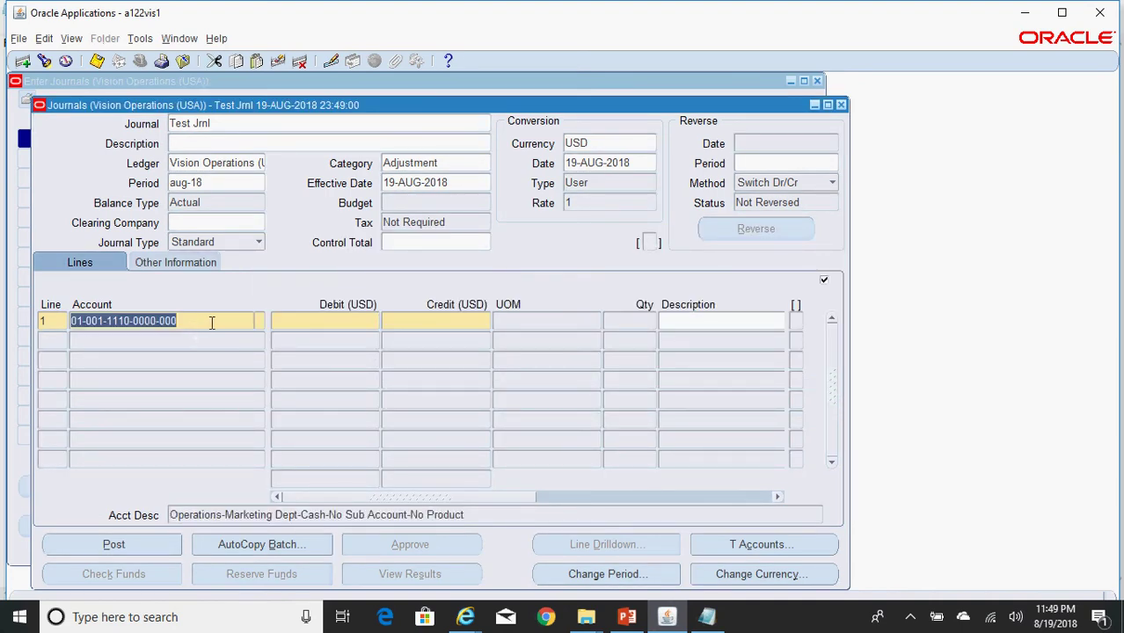
left_click(262, 322)
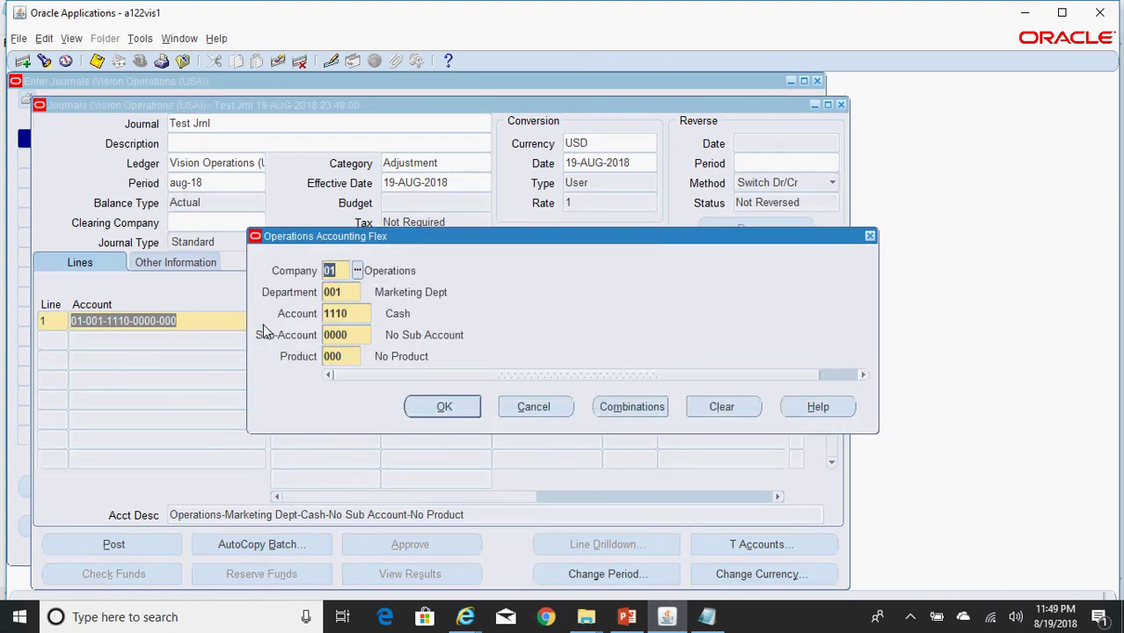
left_click(360, 314)
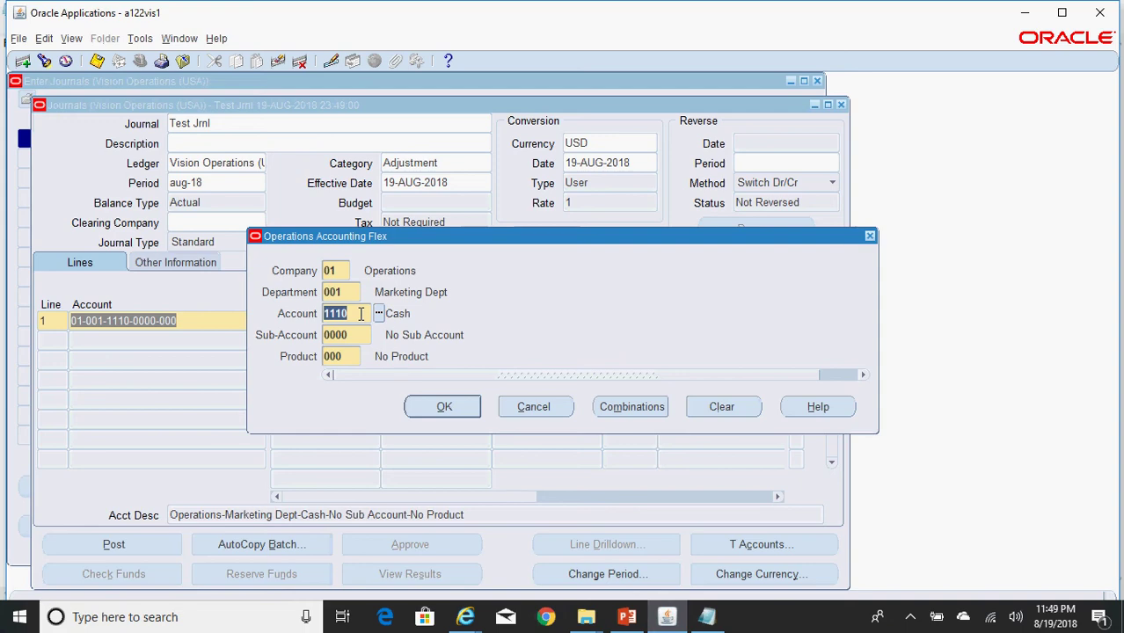
key("ctrl+l")
key("Page_Down")
key("Page_Down")
key("Page_Down")
key("Page_Down")
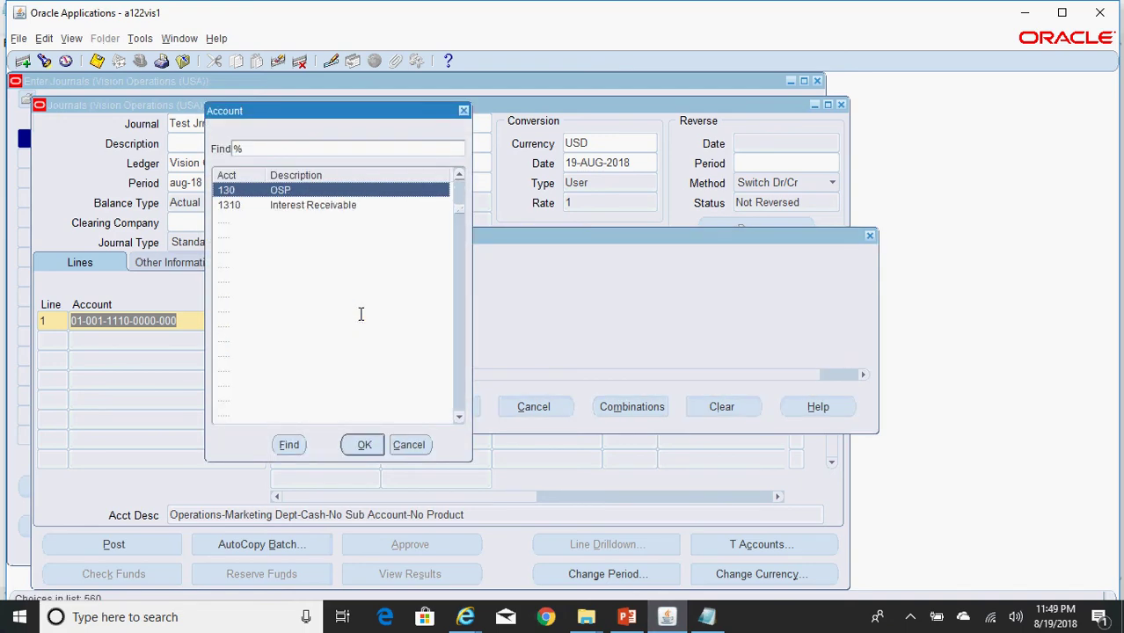
key("Return")
left_click(466, 408)
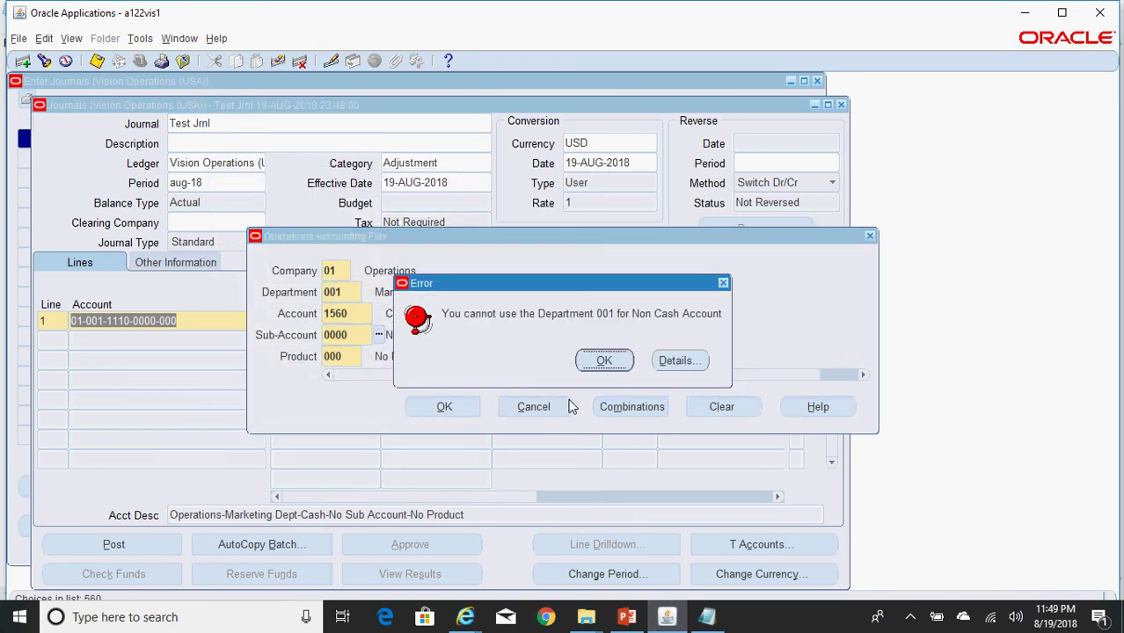
left_click(614, 364)
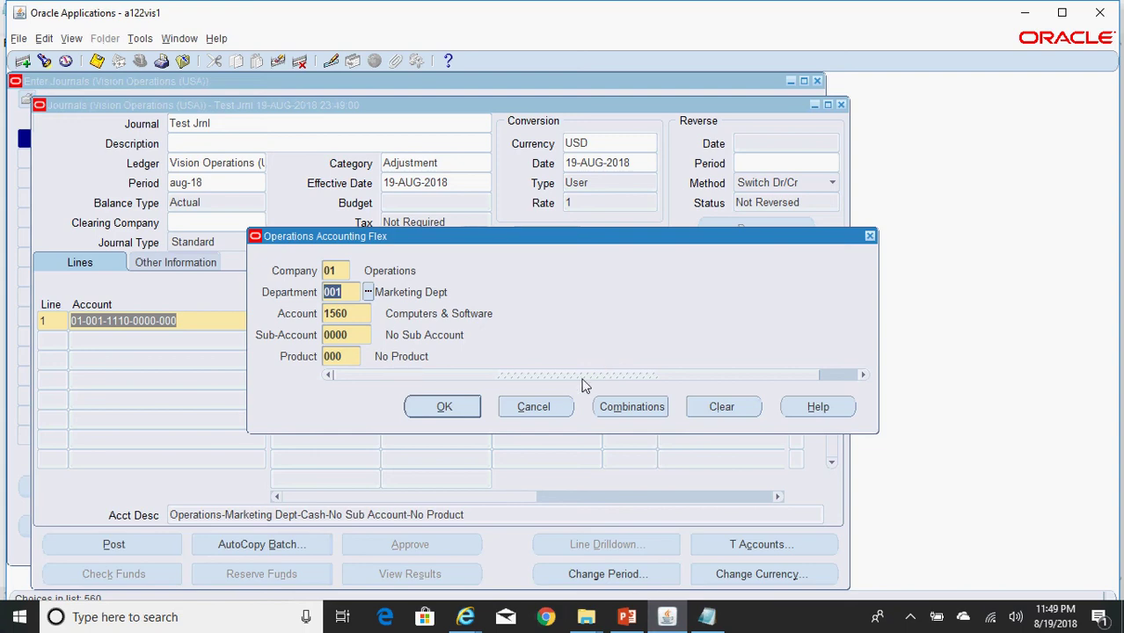
left_click(554, 410)
Step: Switch to PowerPoint and review the Other Points slide on cross-validation rules
left_click(627, 616)
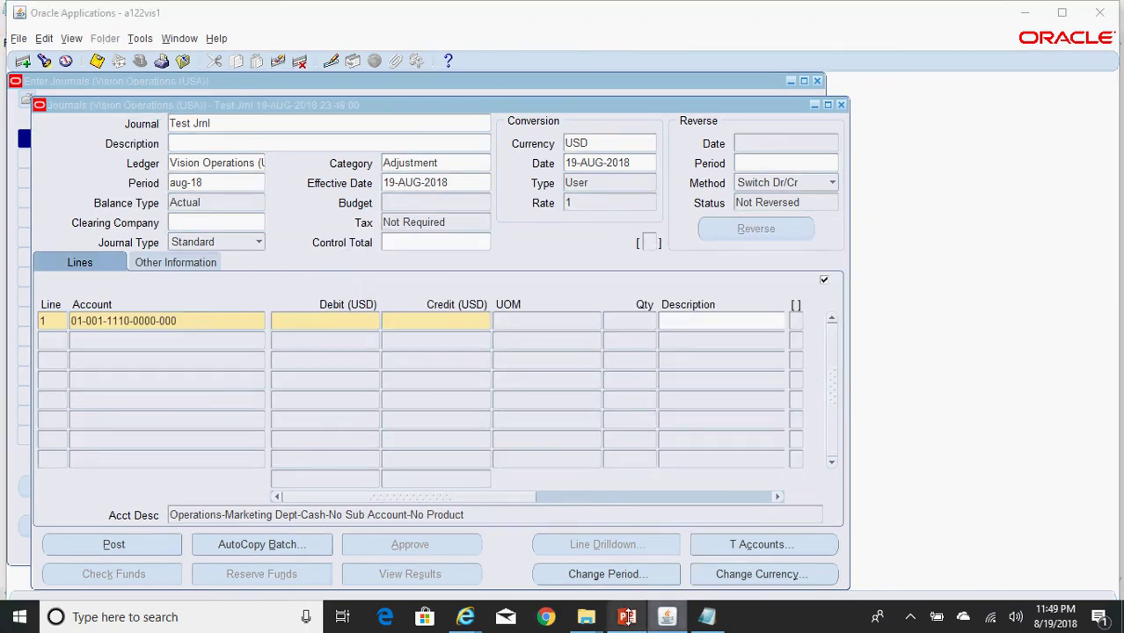
left_click(99, 484)
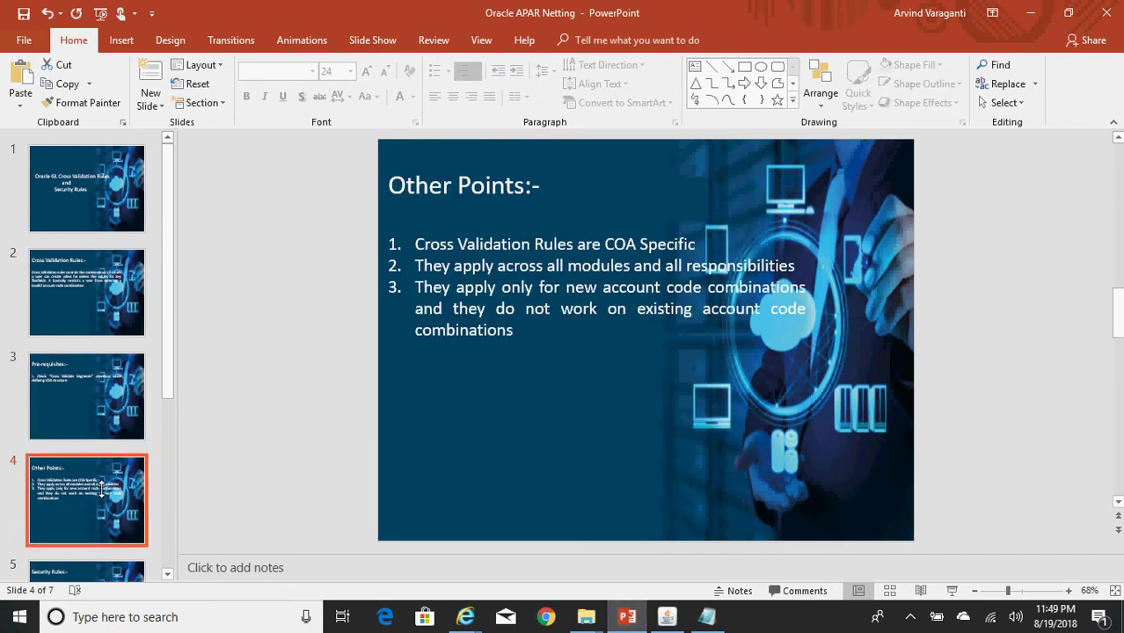
left_click(167, 574)
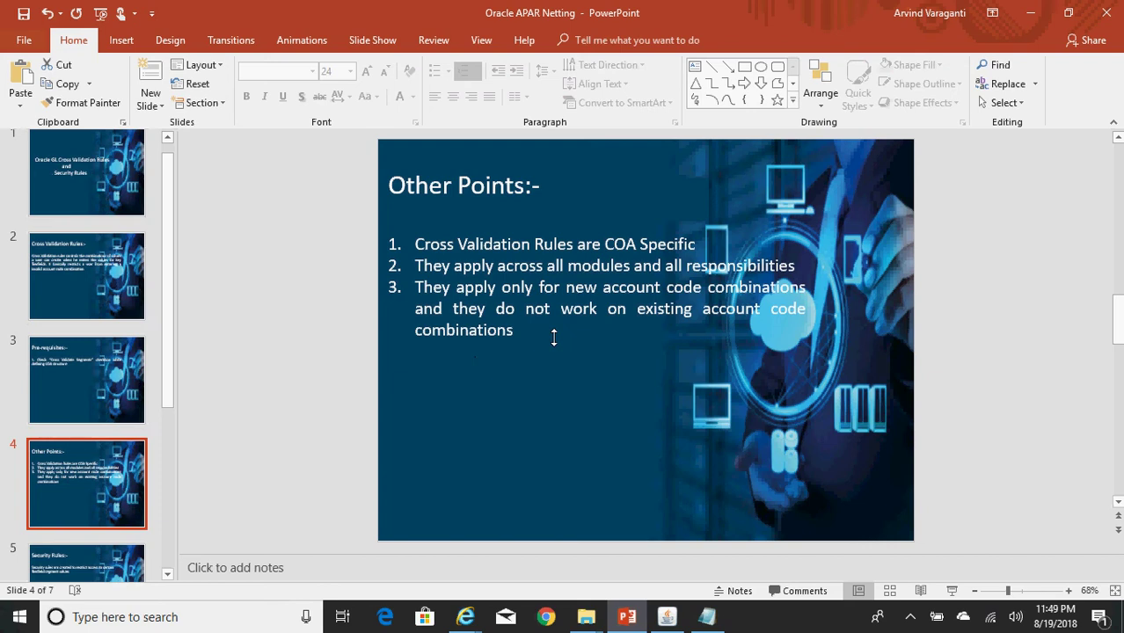
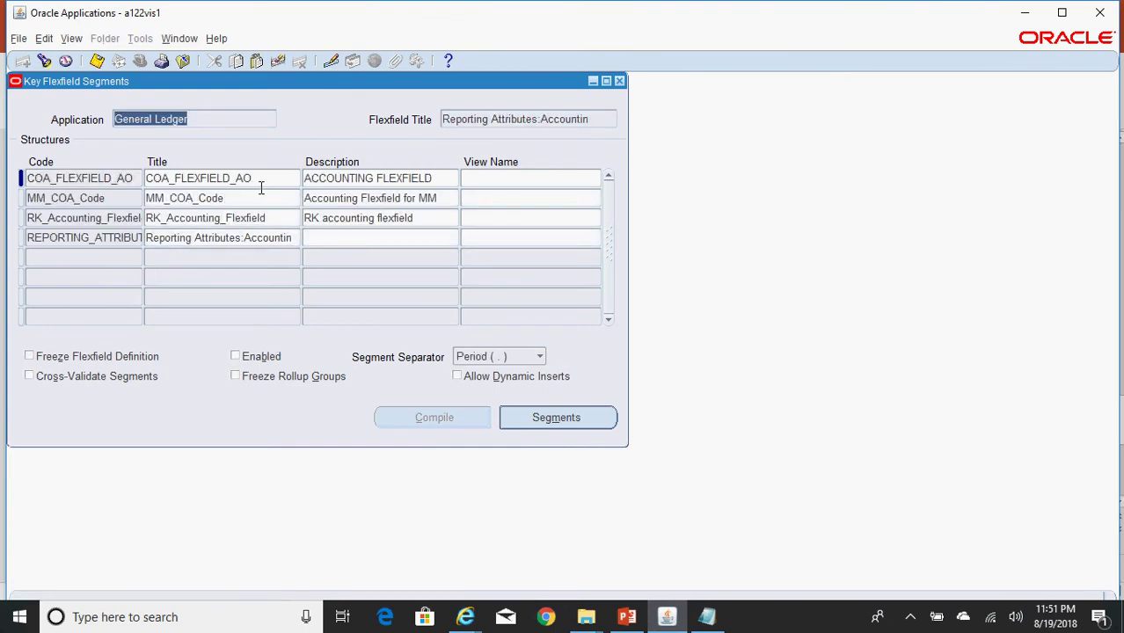
Step: Query the key flexfield segments for application Gener% and flexfield title Acc%, and find the structure titled Operations Accounting Flex
key("F11")
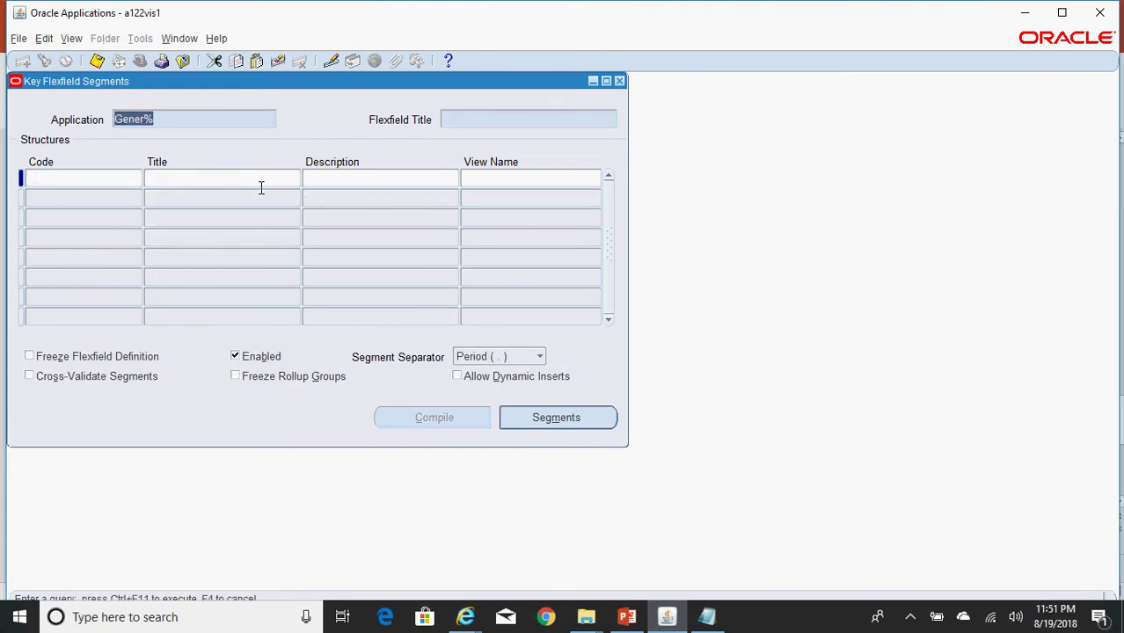
key("Tab")
type("Acc%")
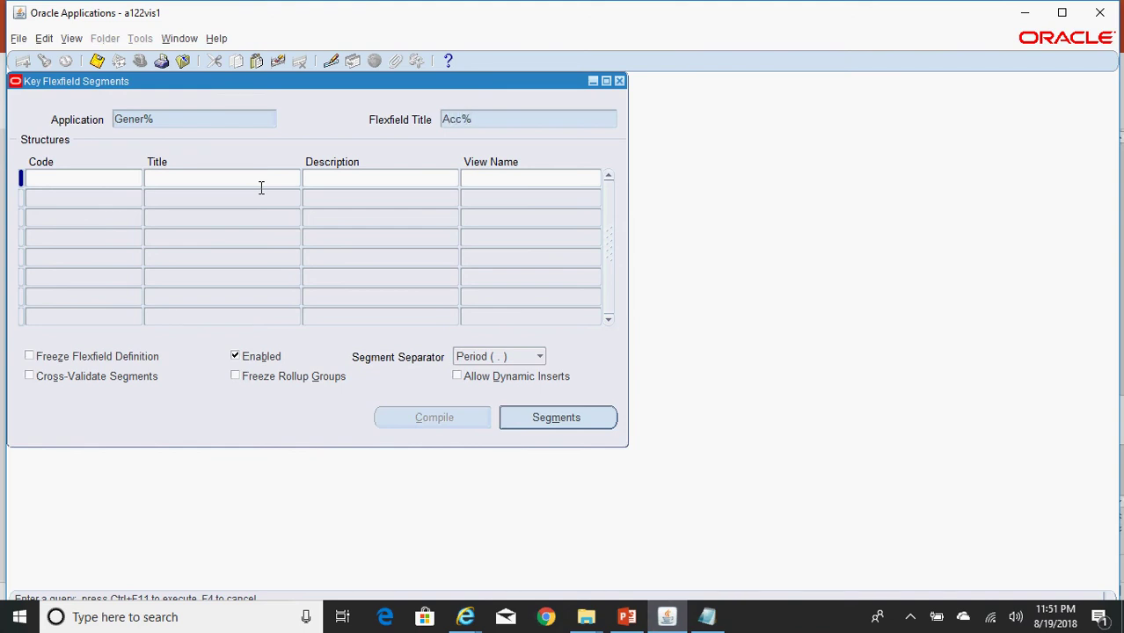
key("ctrl+F11")
left_click(250, 179)
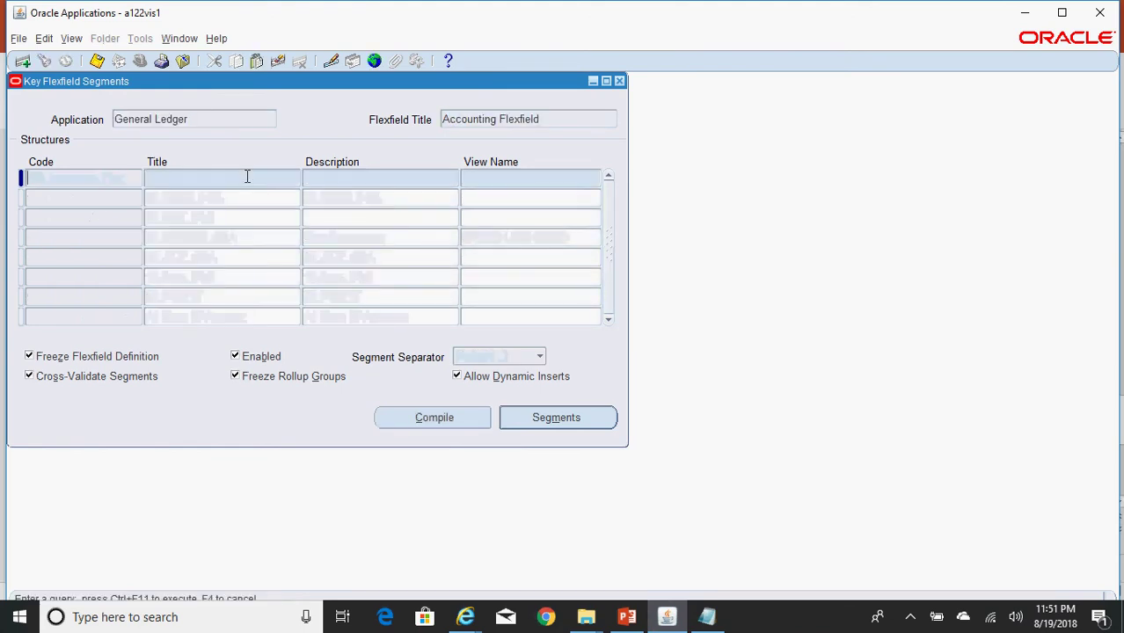
type("Operations Accounting Flex")
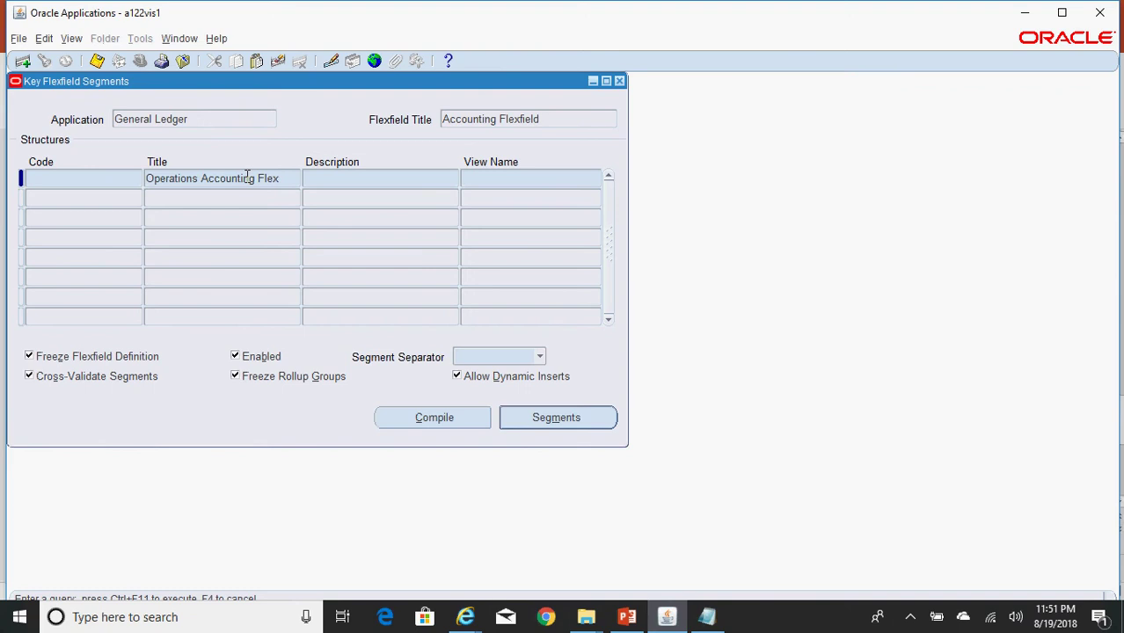
key("ctrl+F11")
Step: Open the Account segment of the Operations Accounting Flex structure and examine its Security Enabled setting
left_click(557, 418)
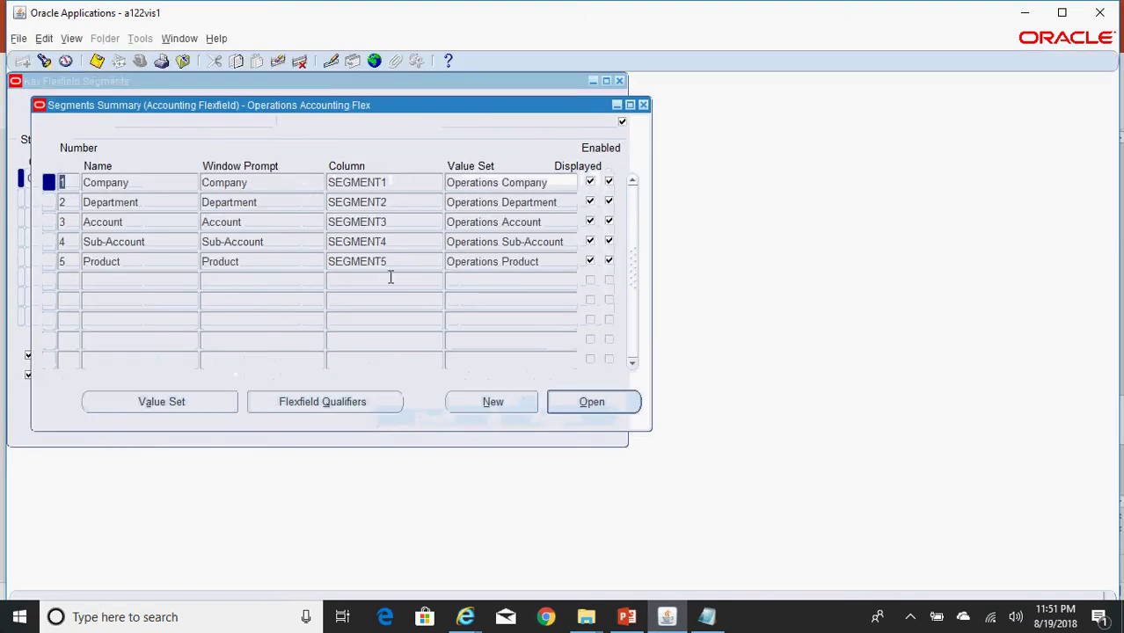
left_click(261, 222)
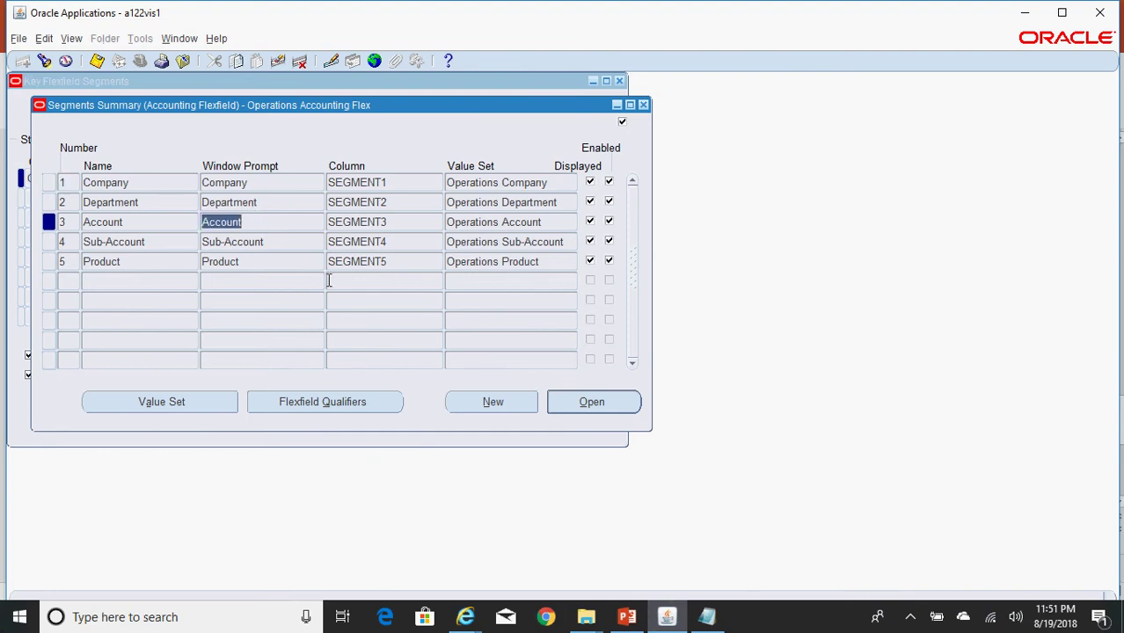
left_click(602, 404)
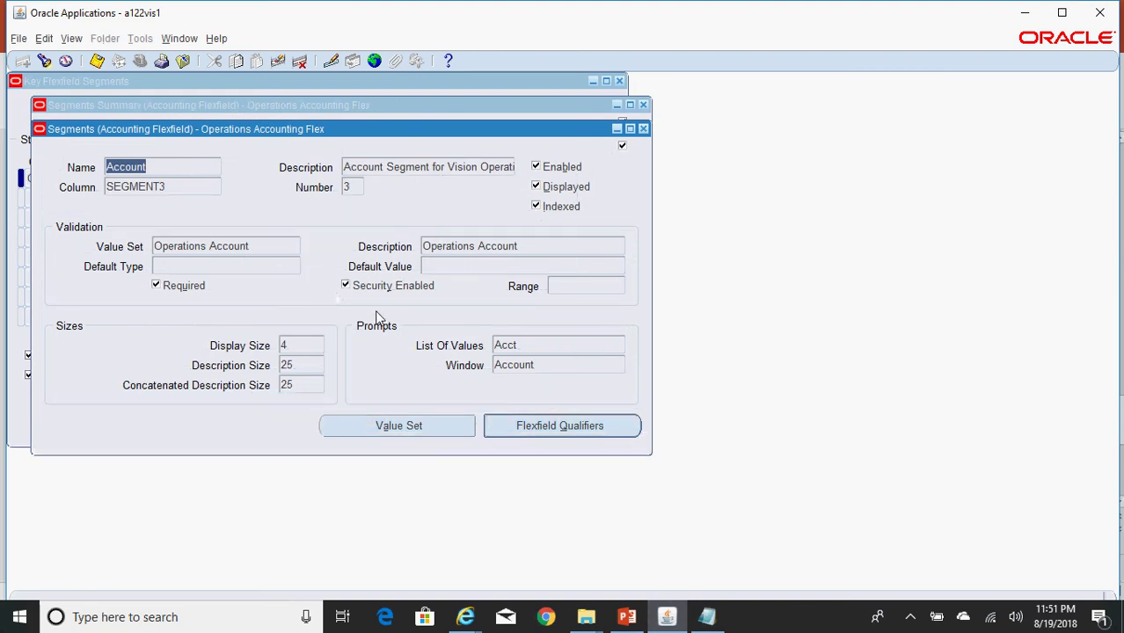
left_click(345, 285)
left_click_drag(313, 127, 601, 187)
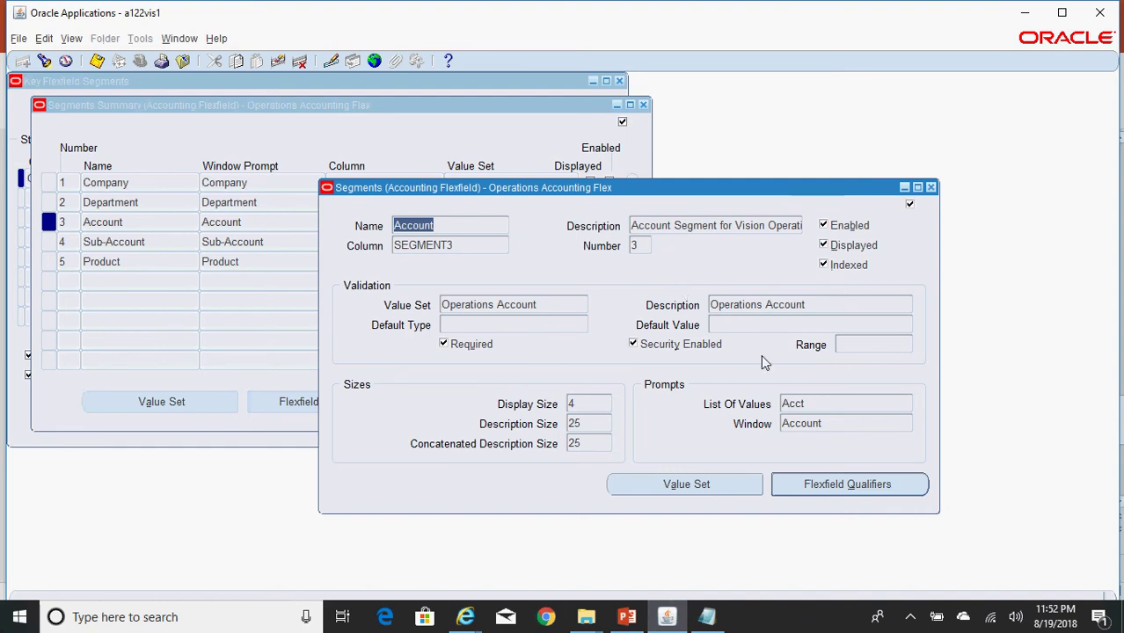
Step: Open the Account segment's value set and review its Security Type options, keeping Non-Hierarchical Security
left_click(710, 484)
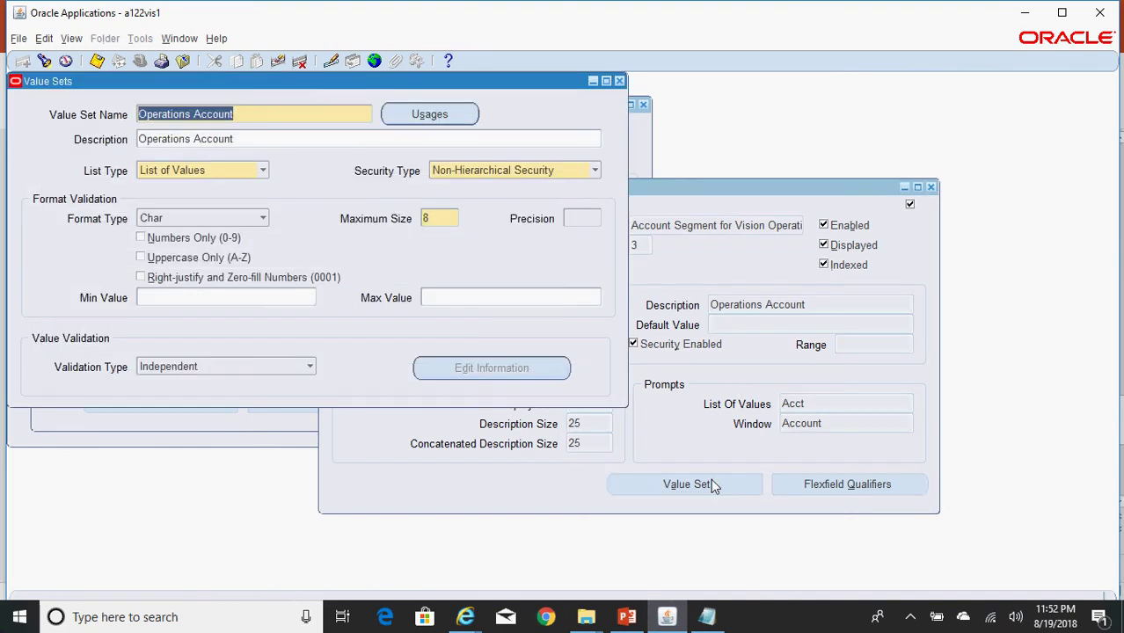
left_click(535, 170)
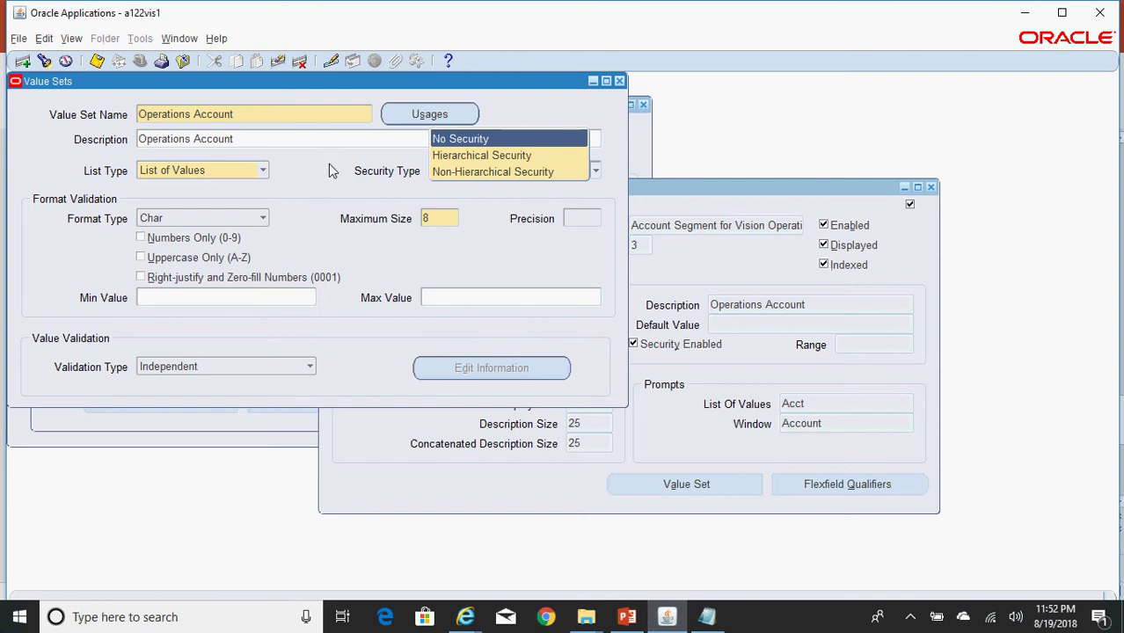
left_click(455, 172)
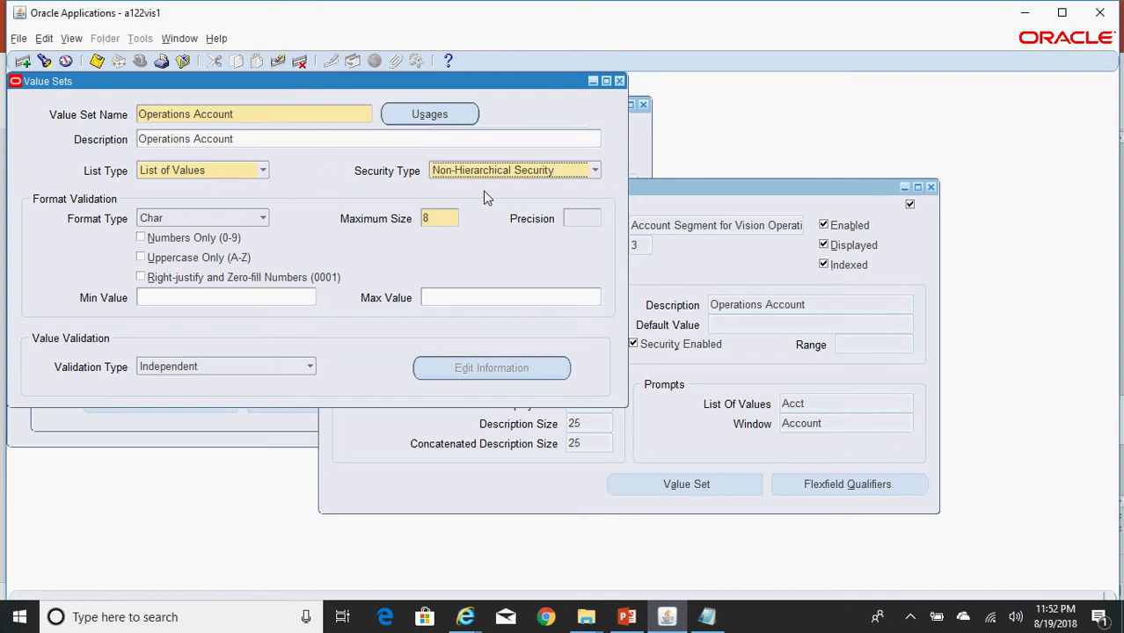
left_click(479, 173)
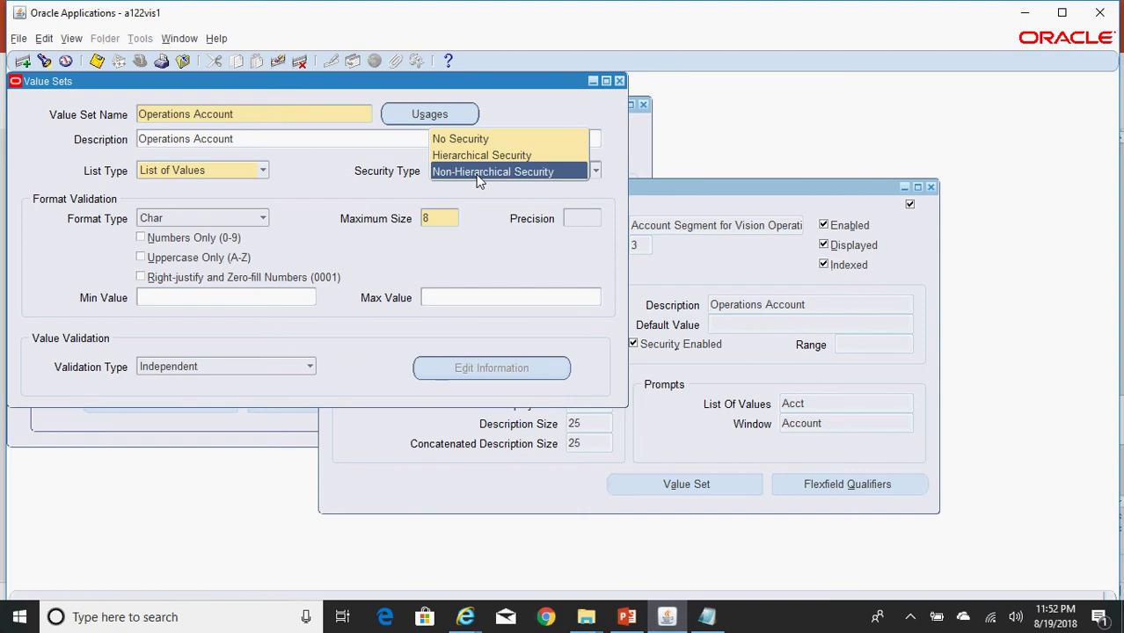
left_click(499, 226)
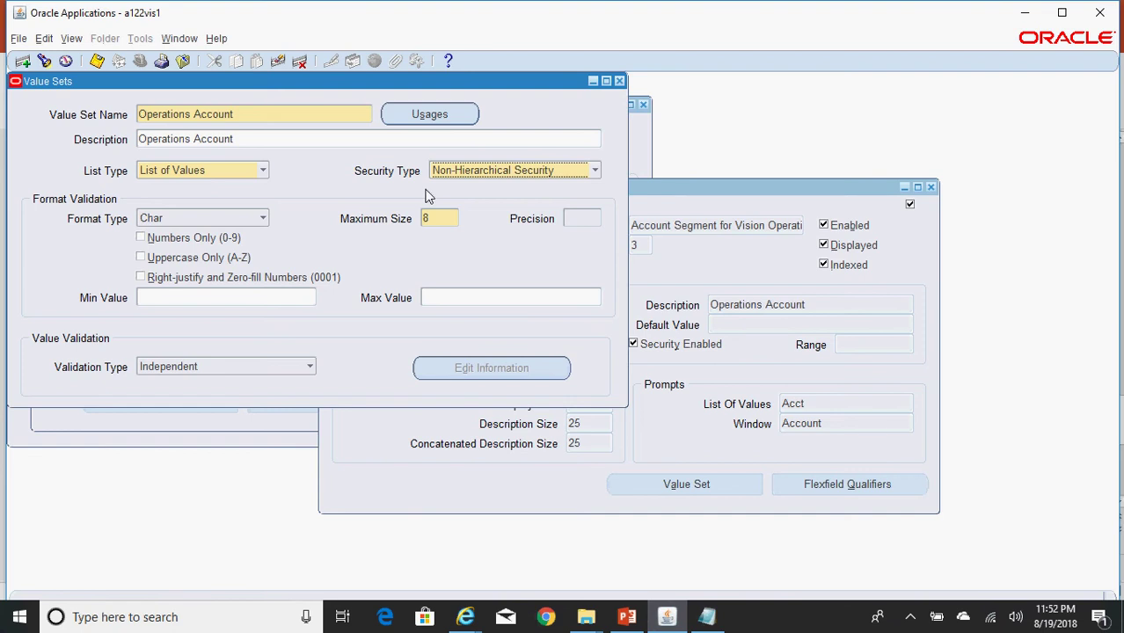
left_click(258, 139)
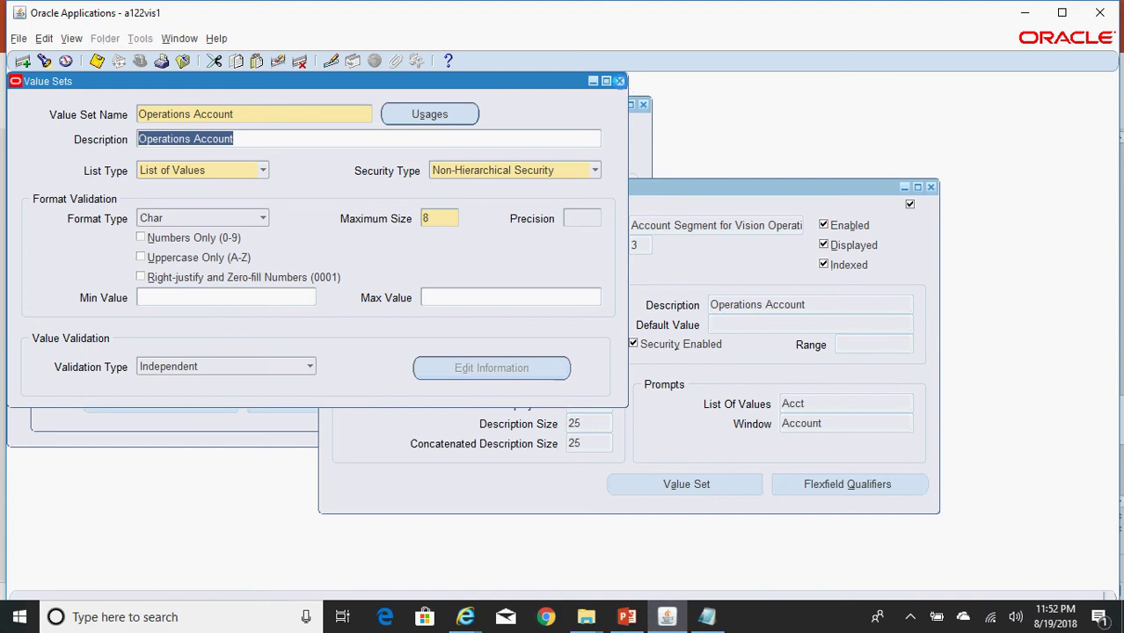
Step: Close the value set, Account segment and segments summary forms to return to the key flexfield structures
left_click(618, 80)
left_click(930, 187)
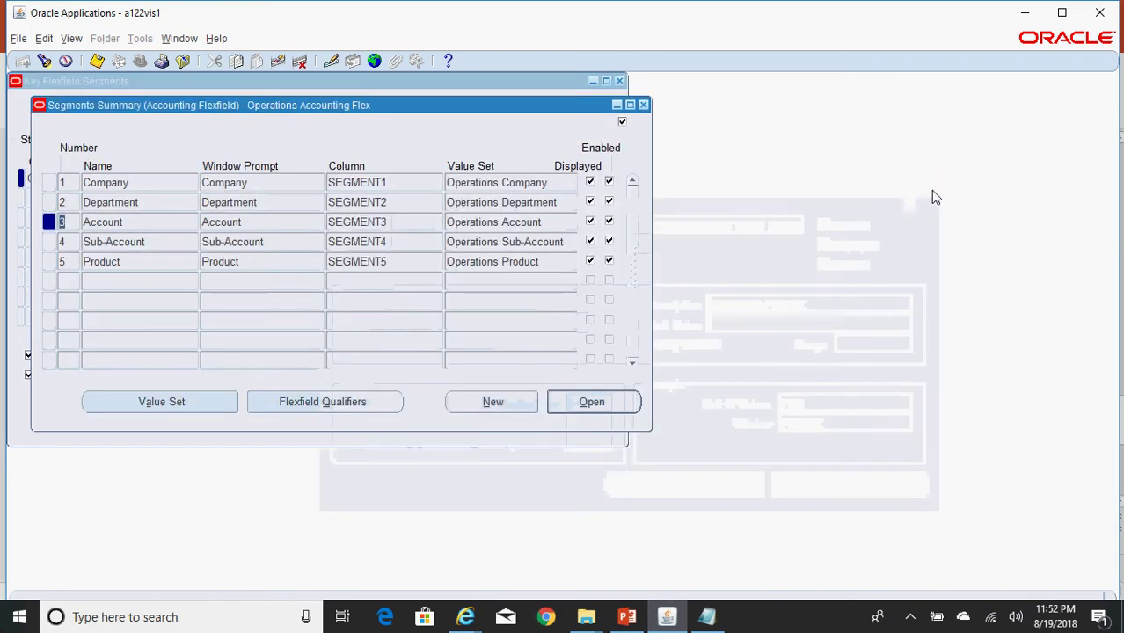
left_click(643, 106)
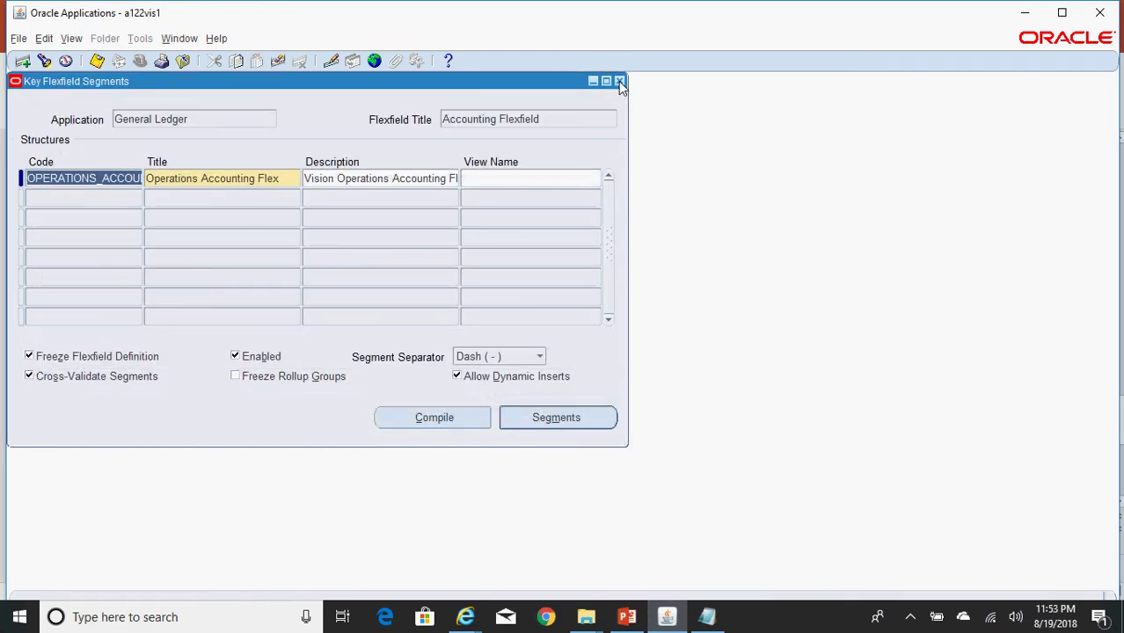
Step: Leave the key flexfield structures and open the form for defining key flexfield security rules
left_click(618, 81)
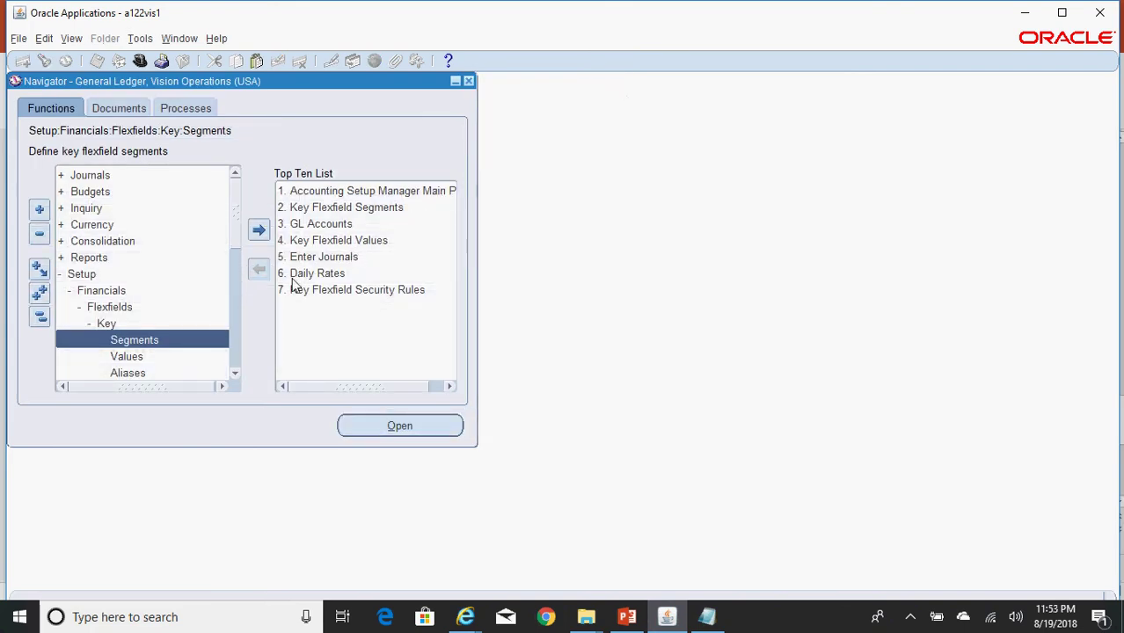
left_click(39, 315)
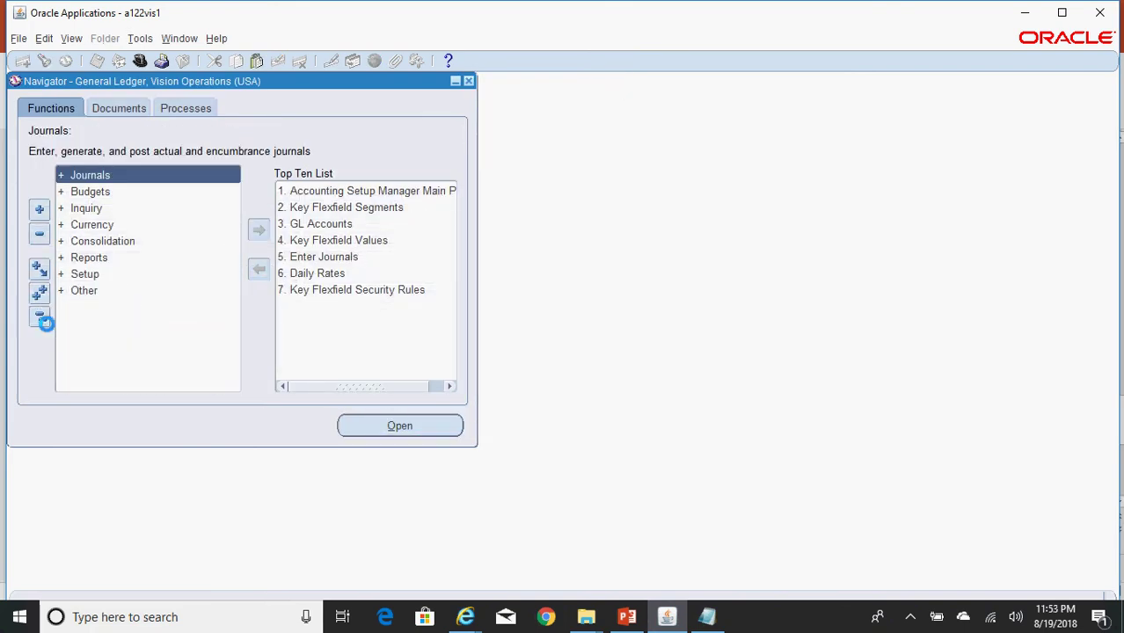
left_click(91, 274)
double_click(92, 273)
double_click(104, 290)
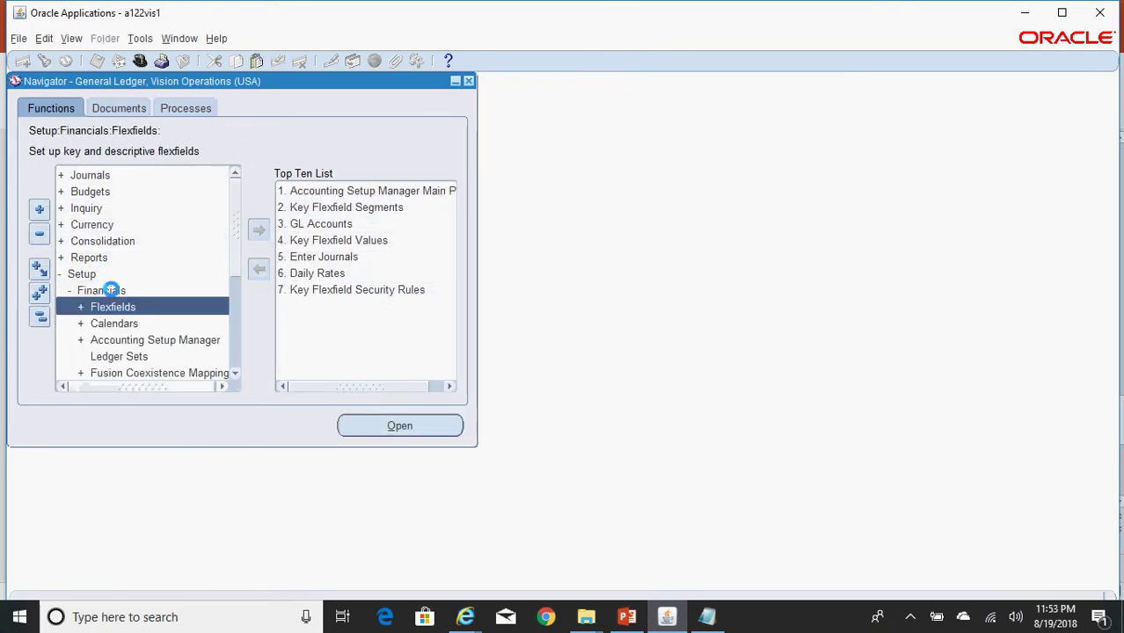
double_click(130, 309)
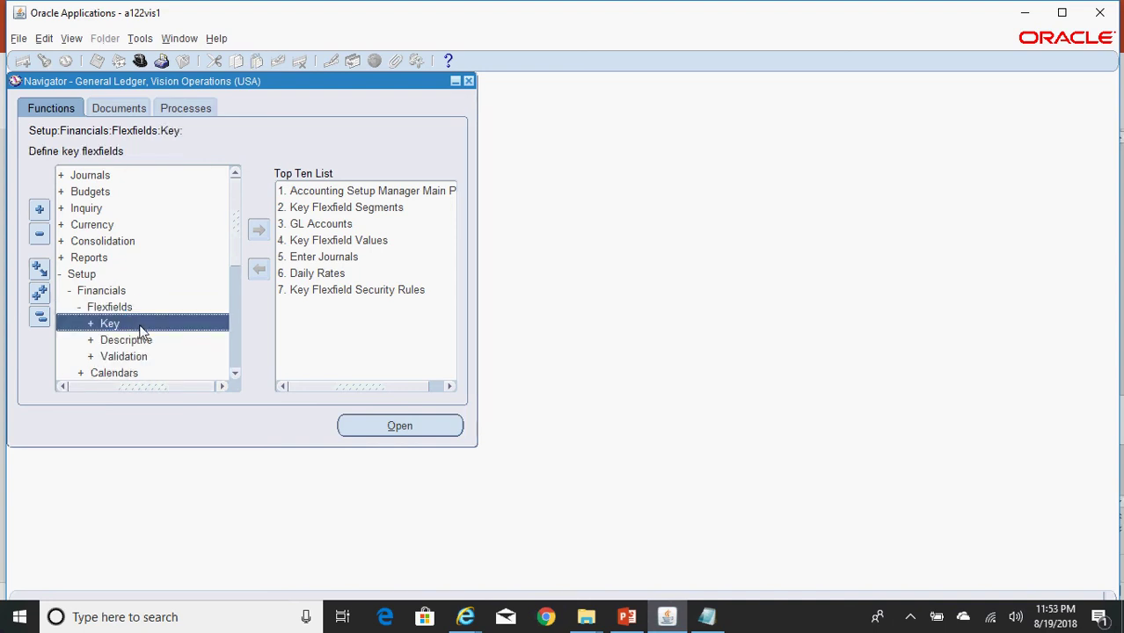
double_click(141, 325)
scroll(227, 368, "down", 5)
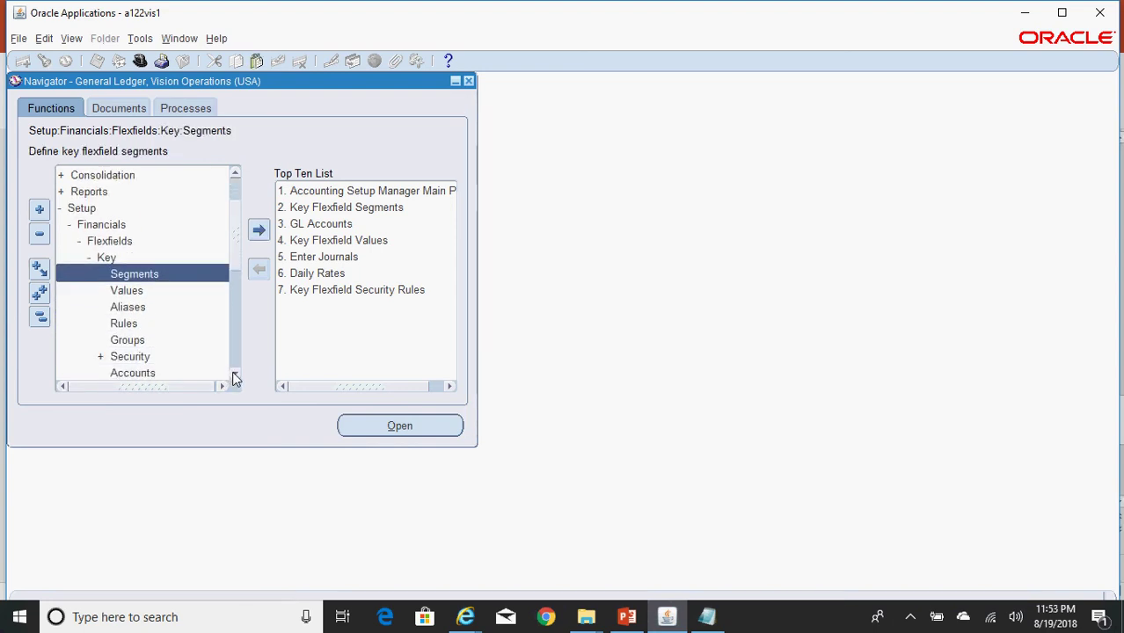
double_click(157, 341)
double_click(187, 372)
Step: Query the security rules for the Operations Account value set
left_click(113, 228)
type("Operations Account")
left_click(554, 367)
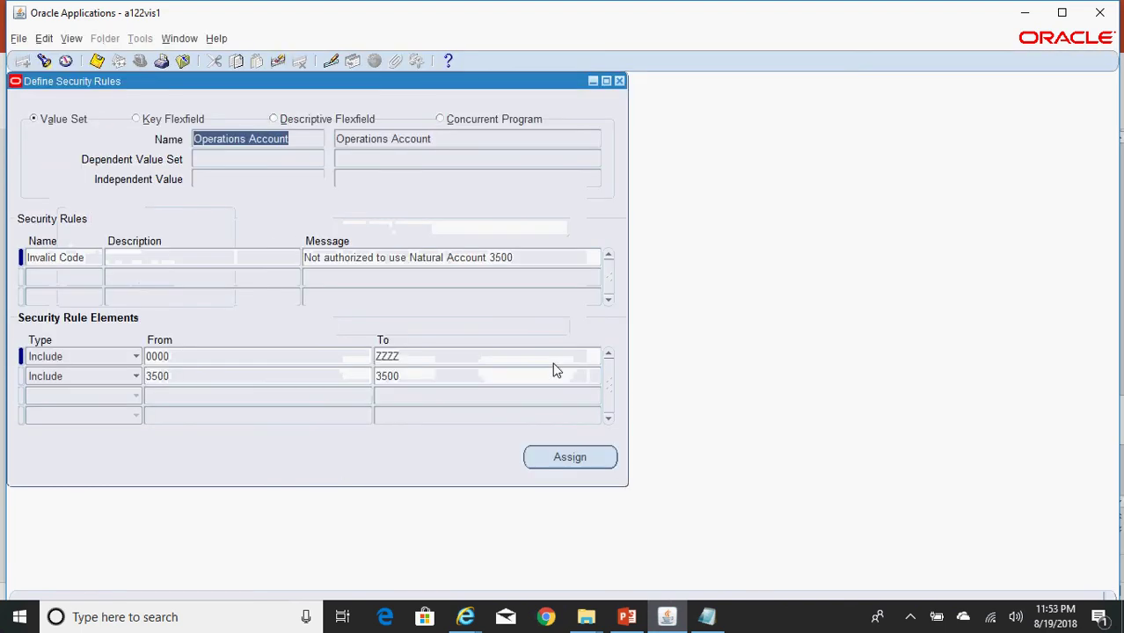
Step: Add a security rule named Invalid Account with the message "Not authorized to use this Account"
left_click(77, 280)
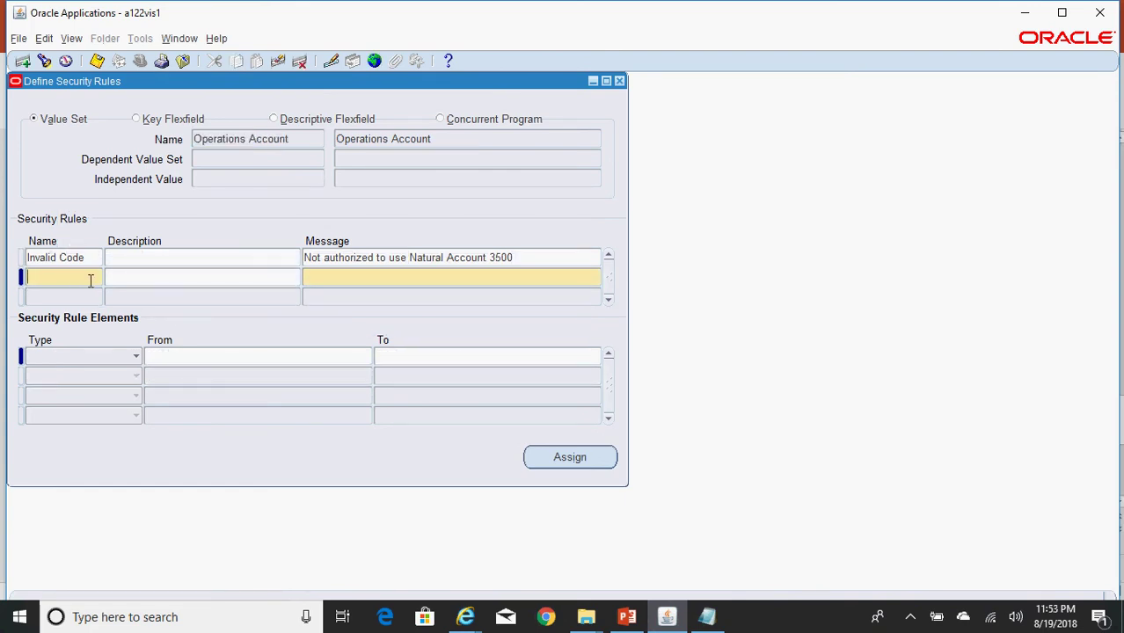
type("Invalid Account")
key("Tab")
type("Not authorized ")
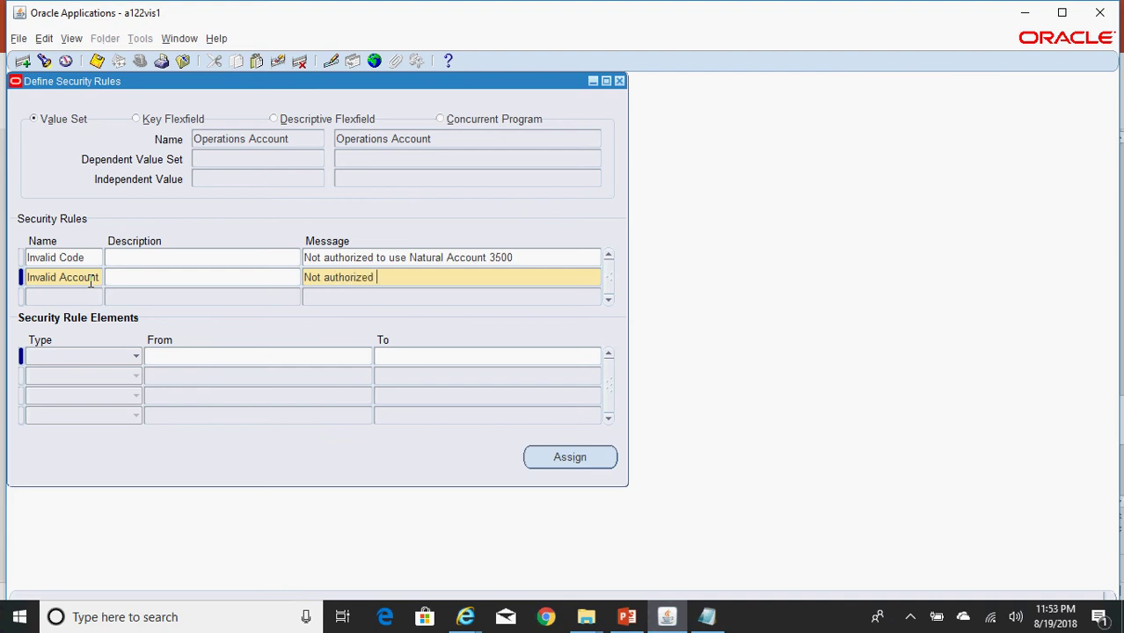
type("to use this Account")
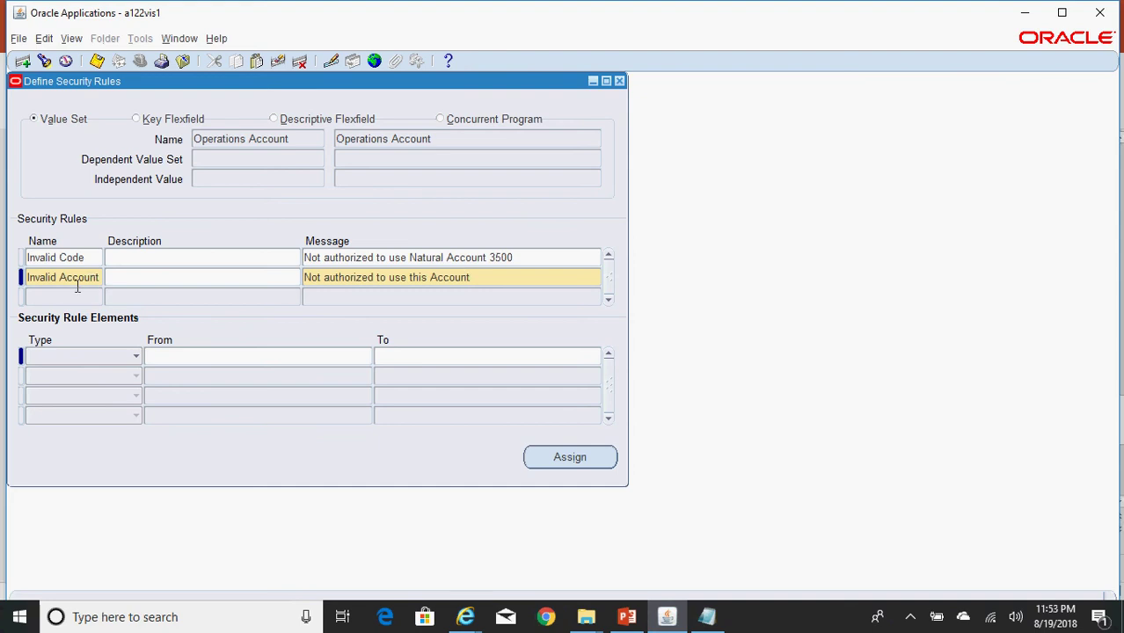
Step: Add an Include element to the Invalid Account rule covering 00000000 to ZZZZZZZZ
left_click(183, 360)
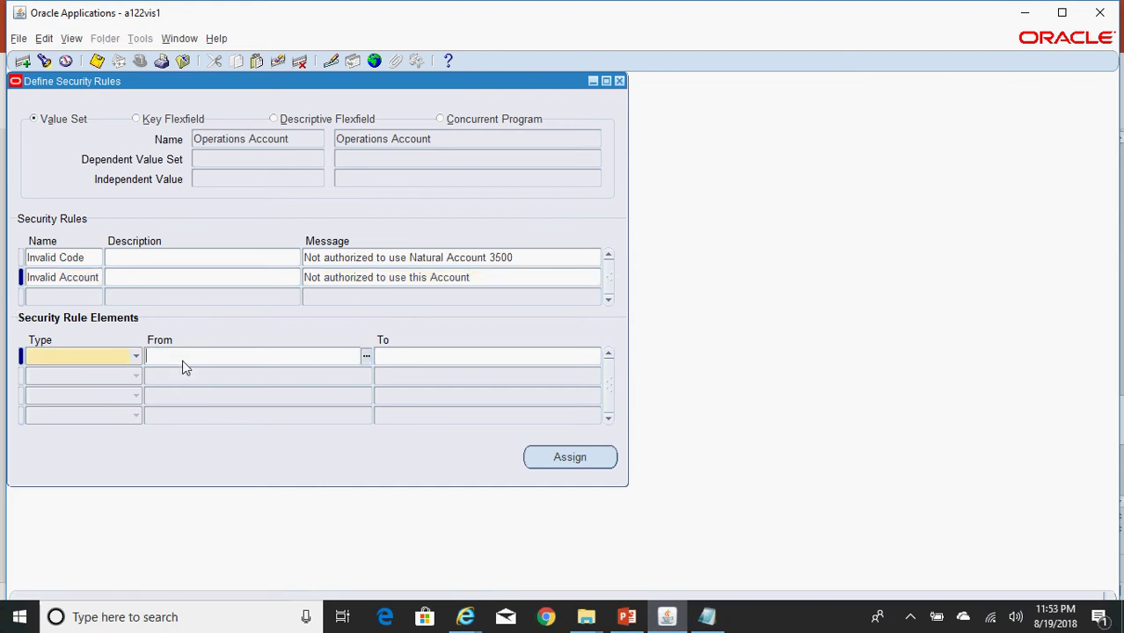
left_click(134, 357)
left_click(87, 331)
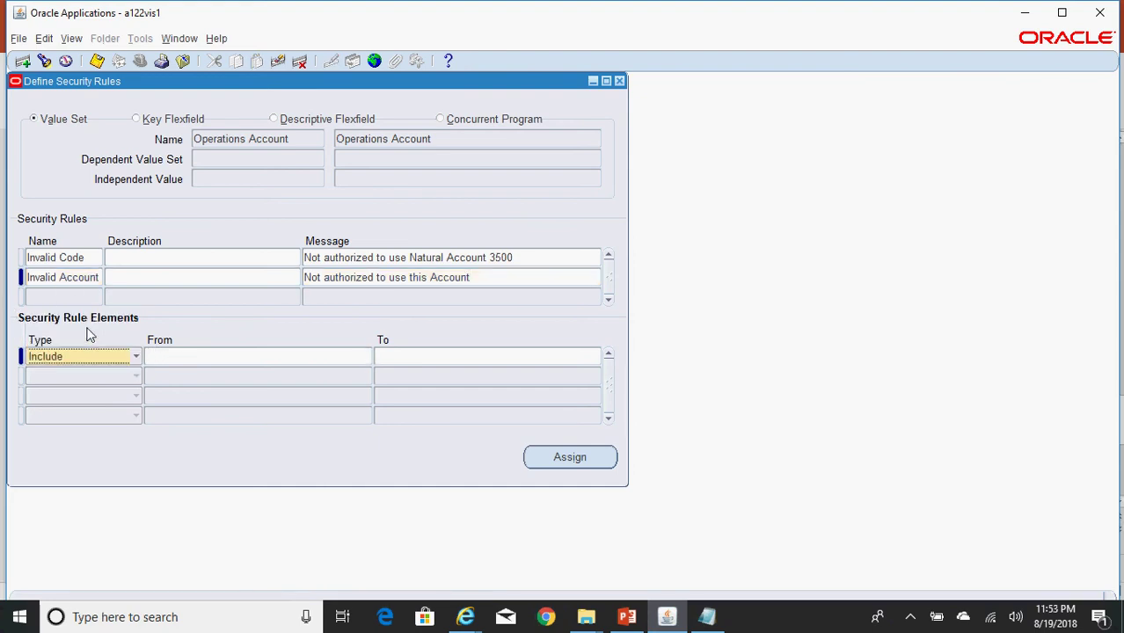
left_click(198, 352)
type("00000000")
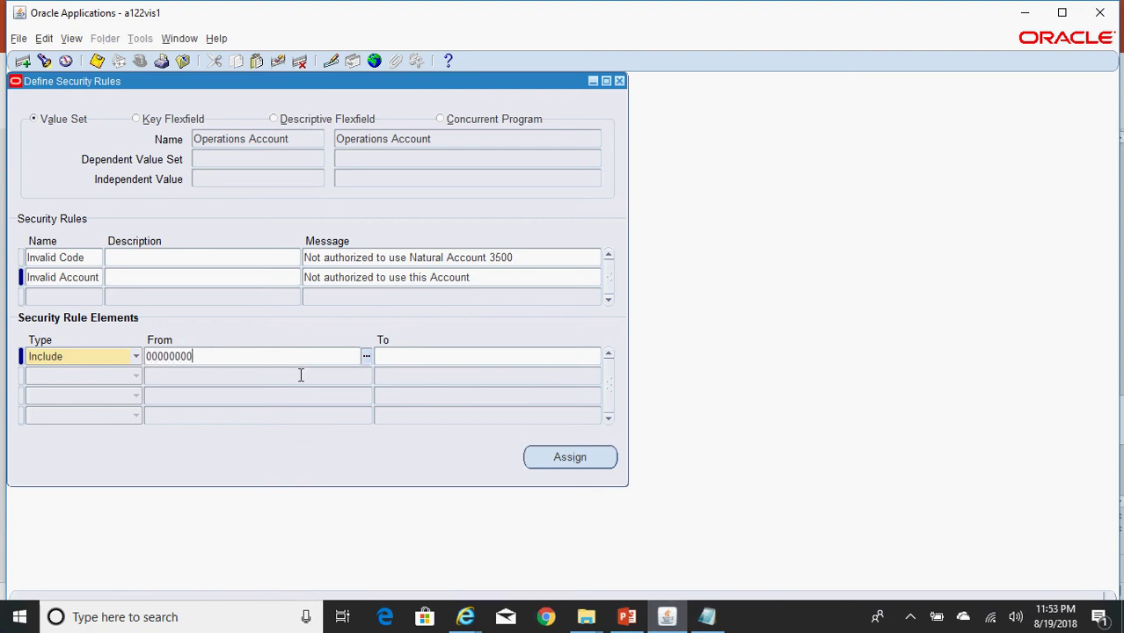
key("shift+Home")
type("0000000")
key("shift+Home")
type("00000000")
key("Tab")
type("ZZZZZZZZ")
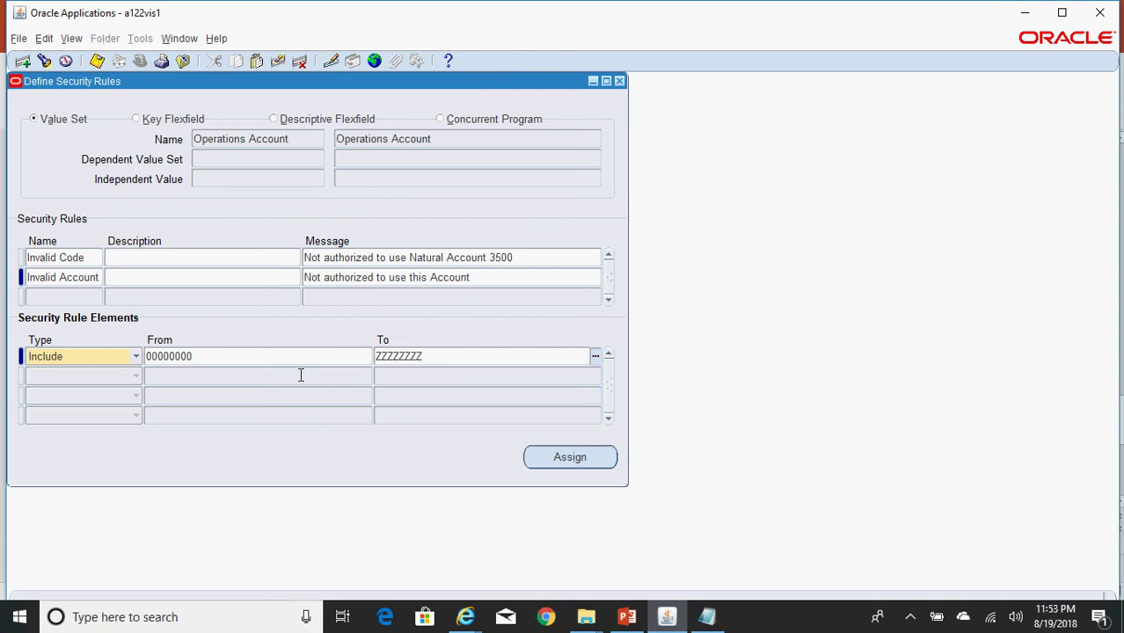
key("Tab")
Step: Add an Exclude element from 0015 to 0015 to the Invalid Account rule and save it
left_click(136, 376)
left_click(93, 368)
left_click(169, 371)
key("ctrl+l")
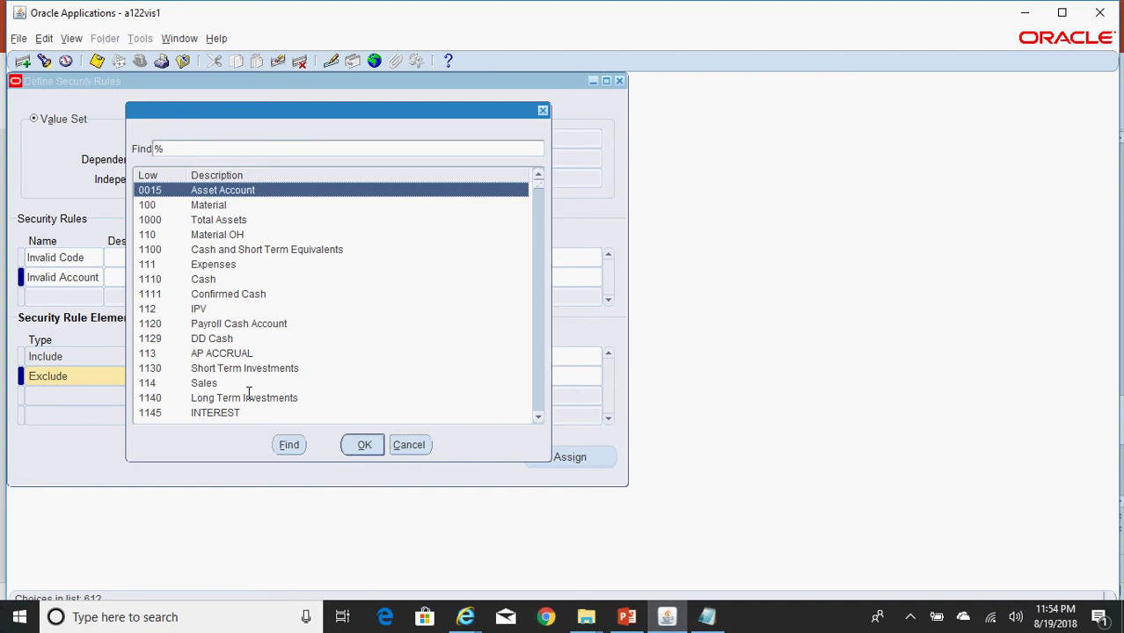
key("Return")
type("0015")
key("ctrl+s")
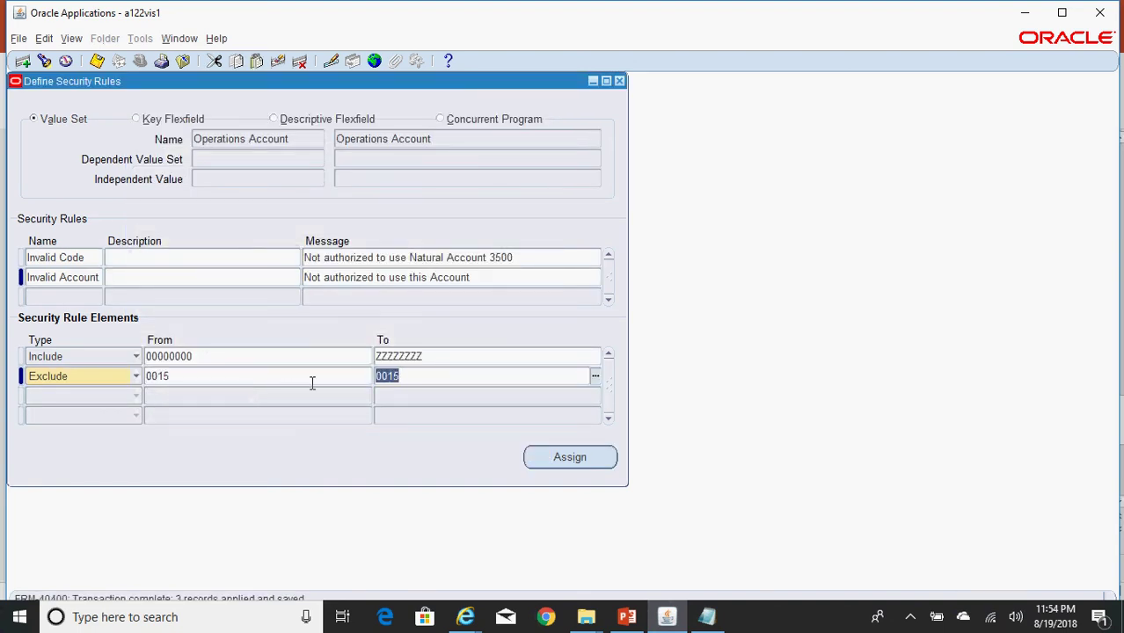
Step: Open the assignments for the Invalid Account rule and start a new one for the General Ledger application
left_click(99, 280)
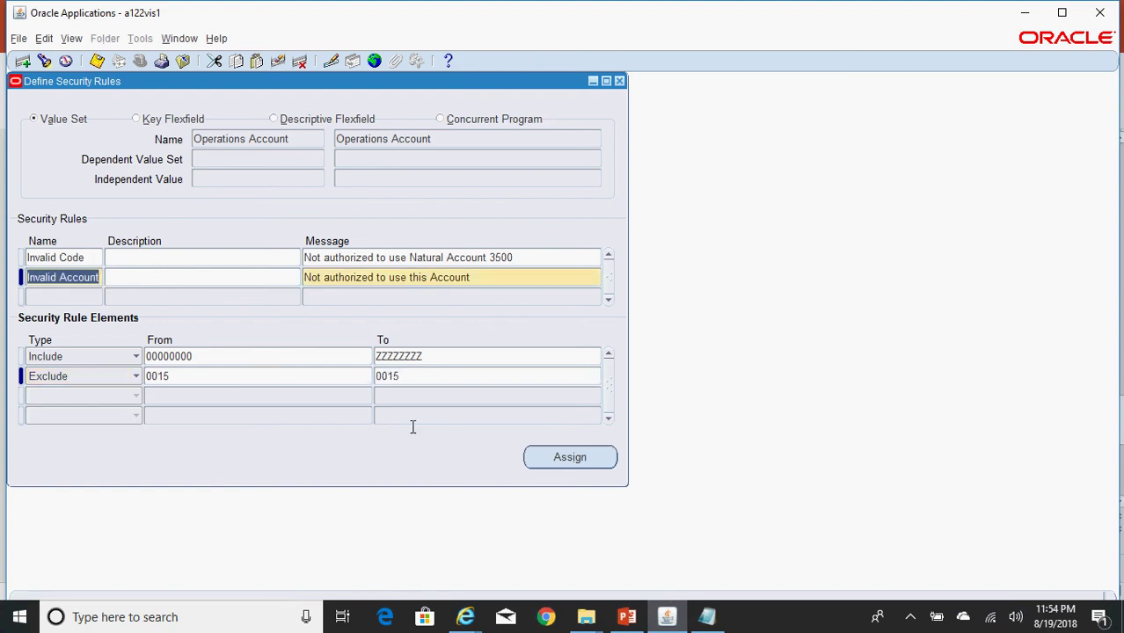
left_click(588, 456)
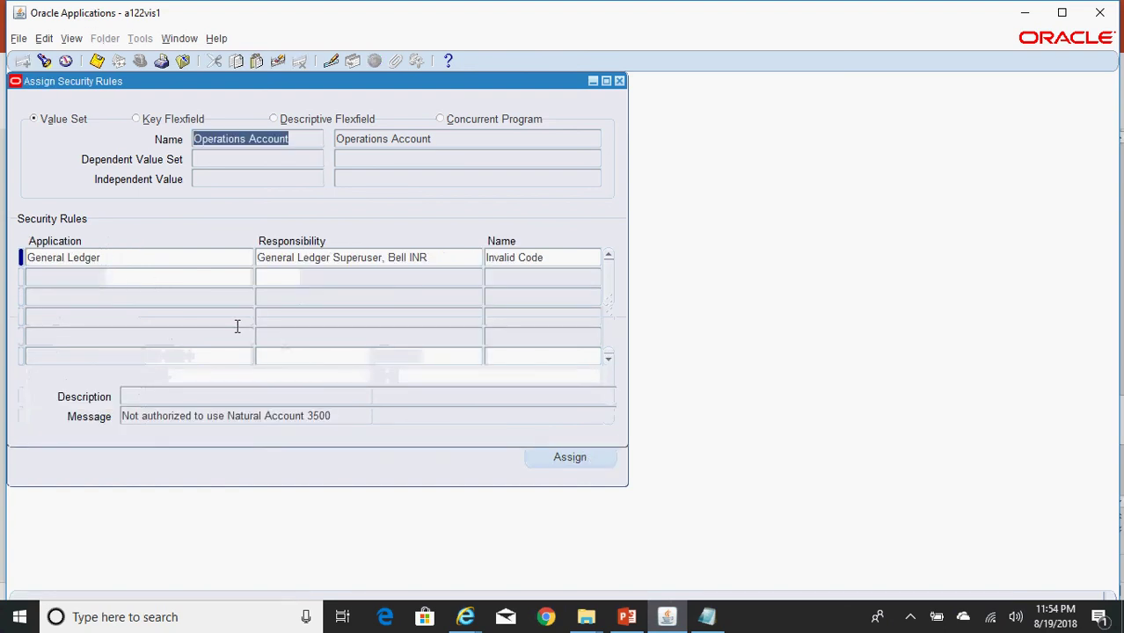
left_click(148, 278)
type("general le")
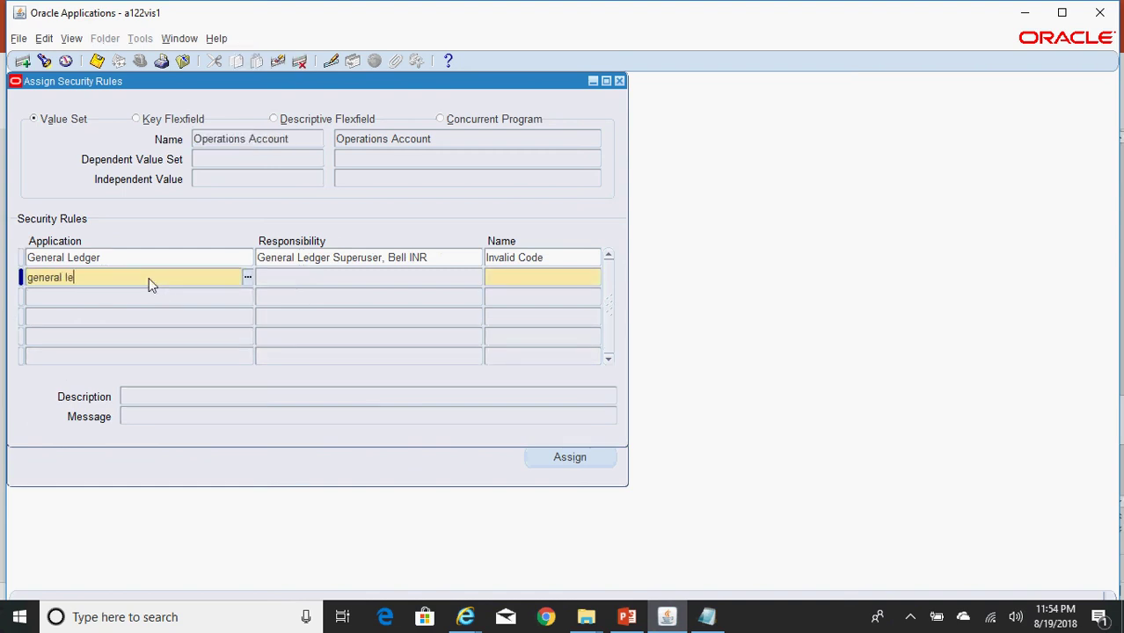
key("Tab")
Step: Search responsibilities for general%Vision%Ope% and choose General Ledger, Vision Operations (USA) for the new assignment
type("gene")
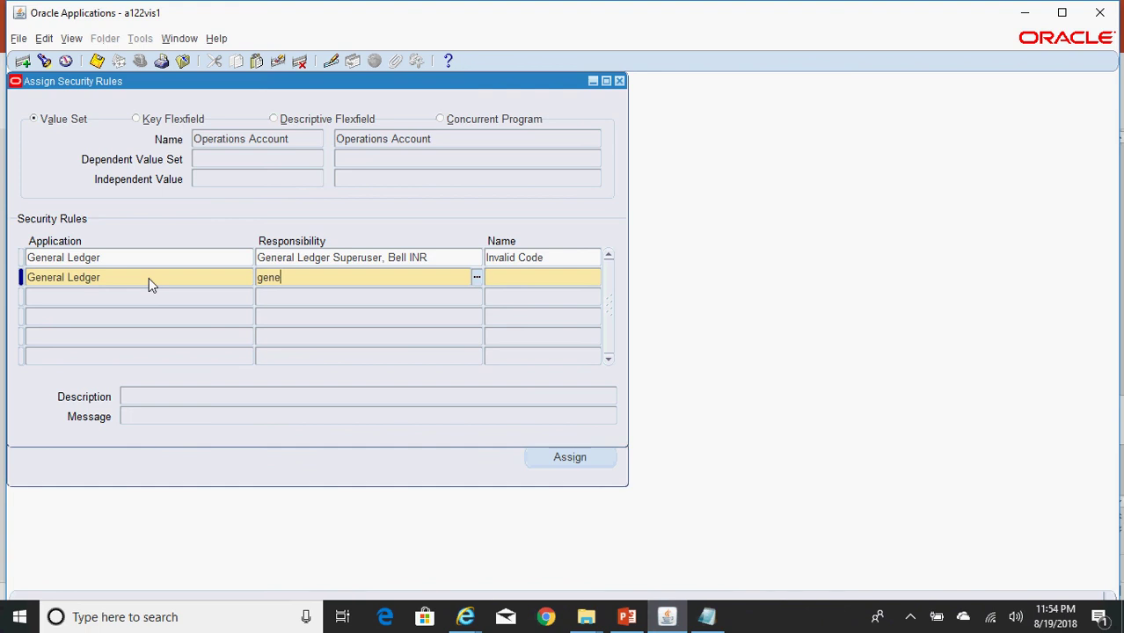
type("ral%Vision%Ope%")
key("Tab")
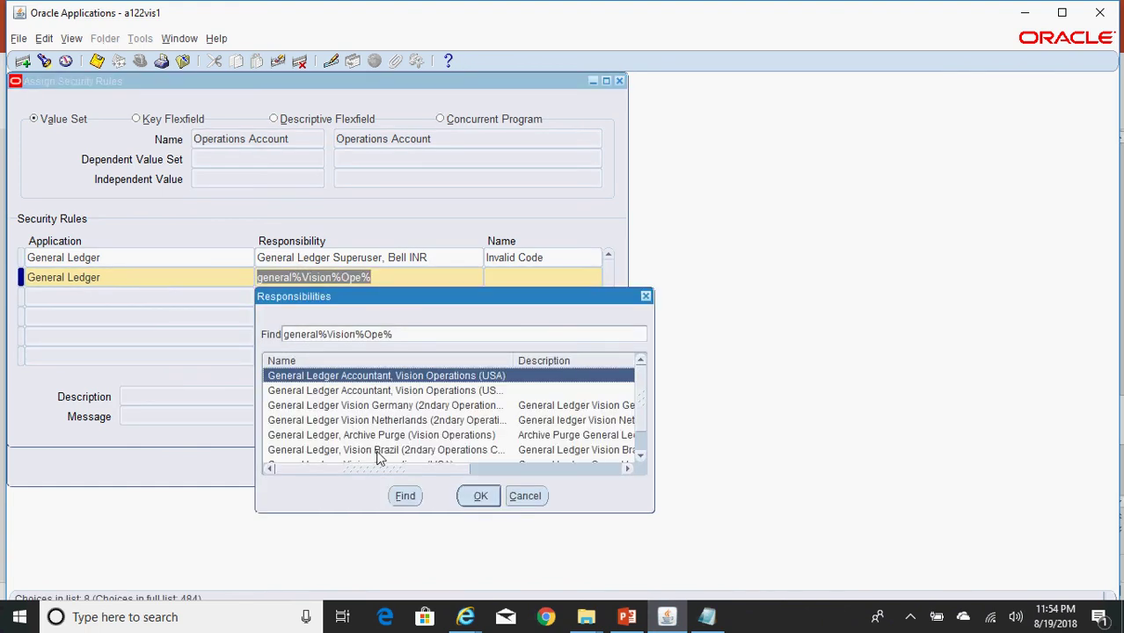
key("Down")
key("Down")
key("Down")
key("Down")
key("Down")
key("Down")
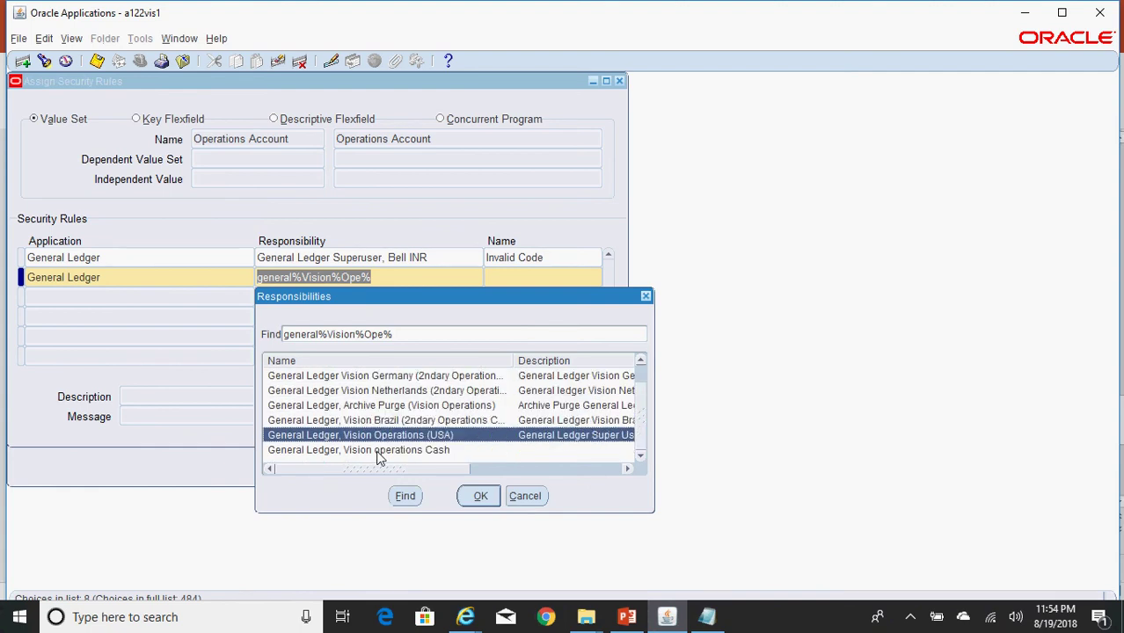
key("Return")
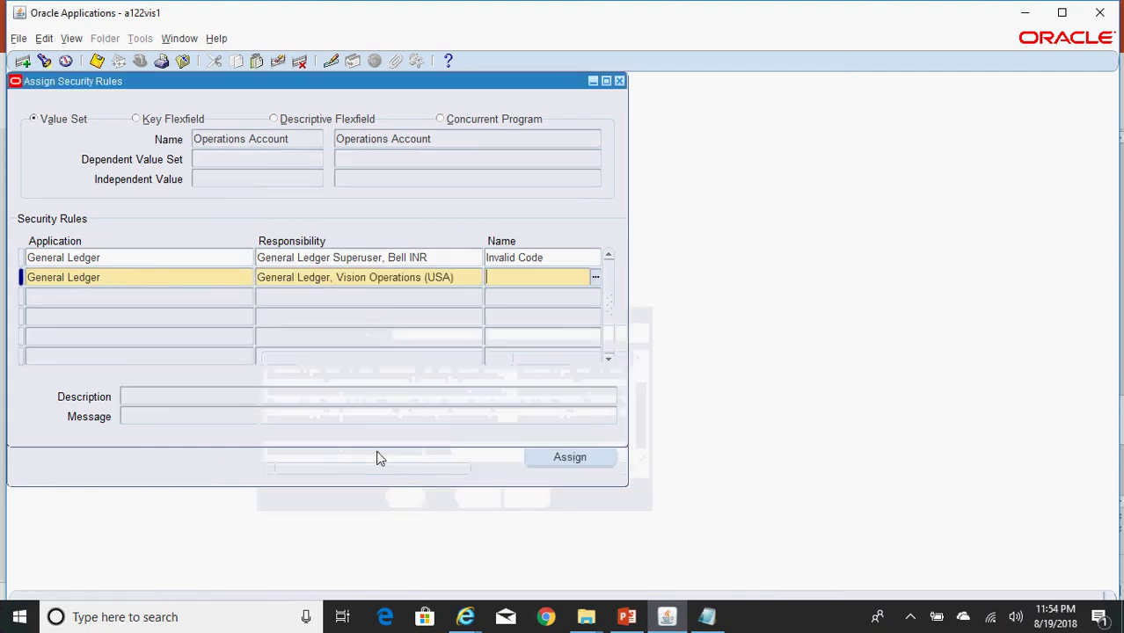
Step: Assign the Invalid Account rule to the General Ledger, Vision Operations (USA) responsibility and save the assignment
left_click_drag(454, 77, 779, 149)
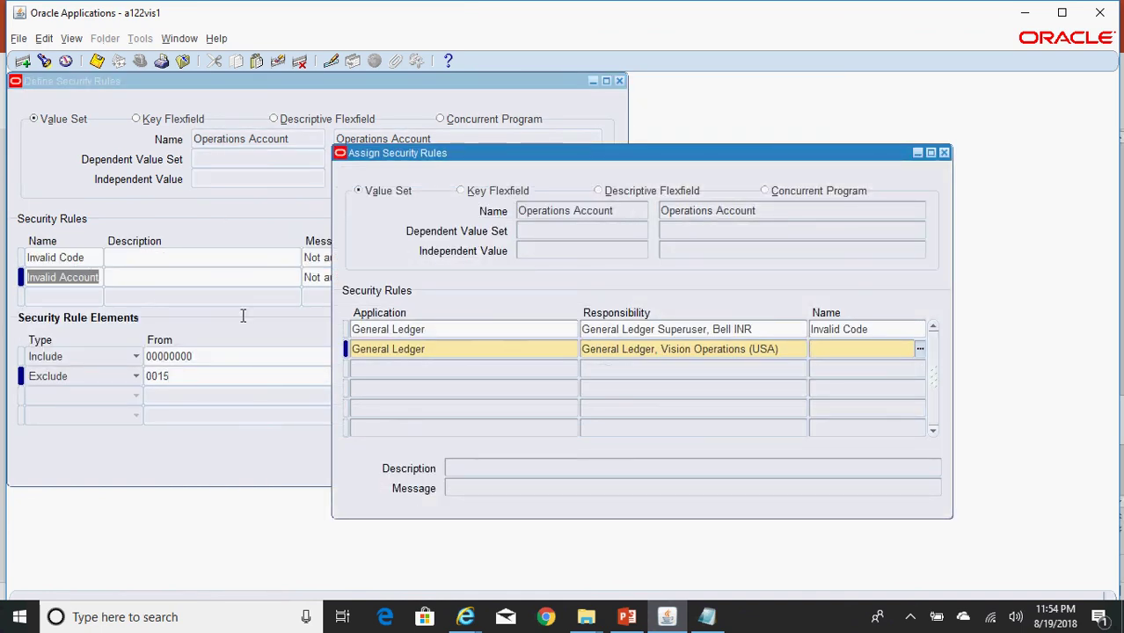
left_click(919, 350)
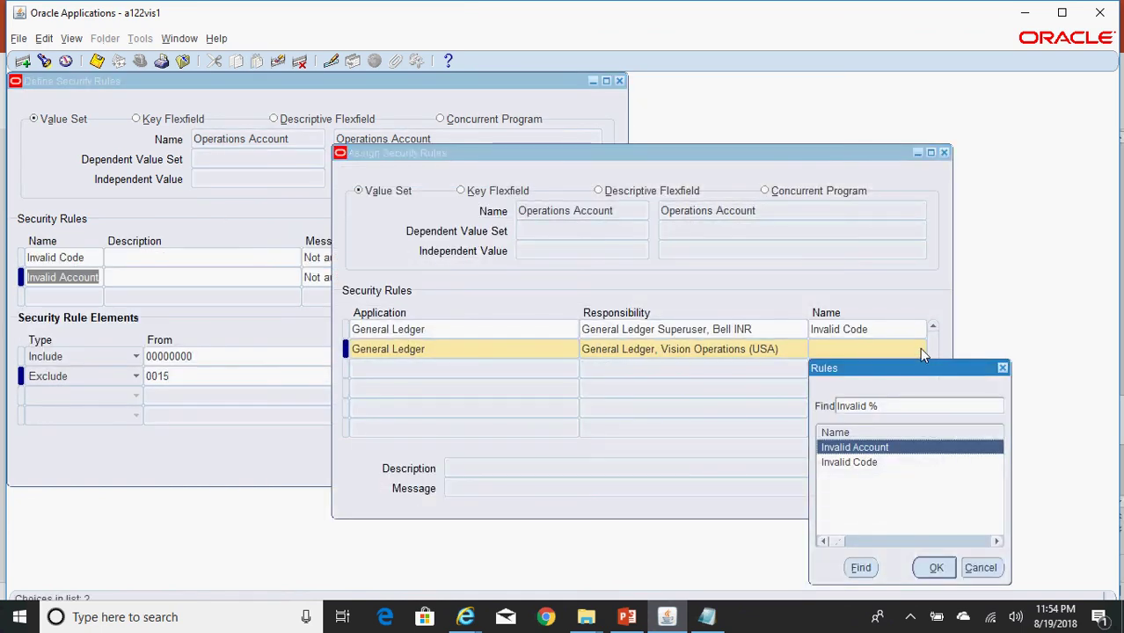
double_click(888, 448)
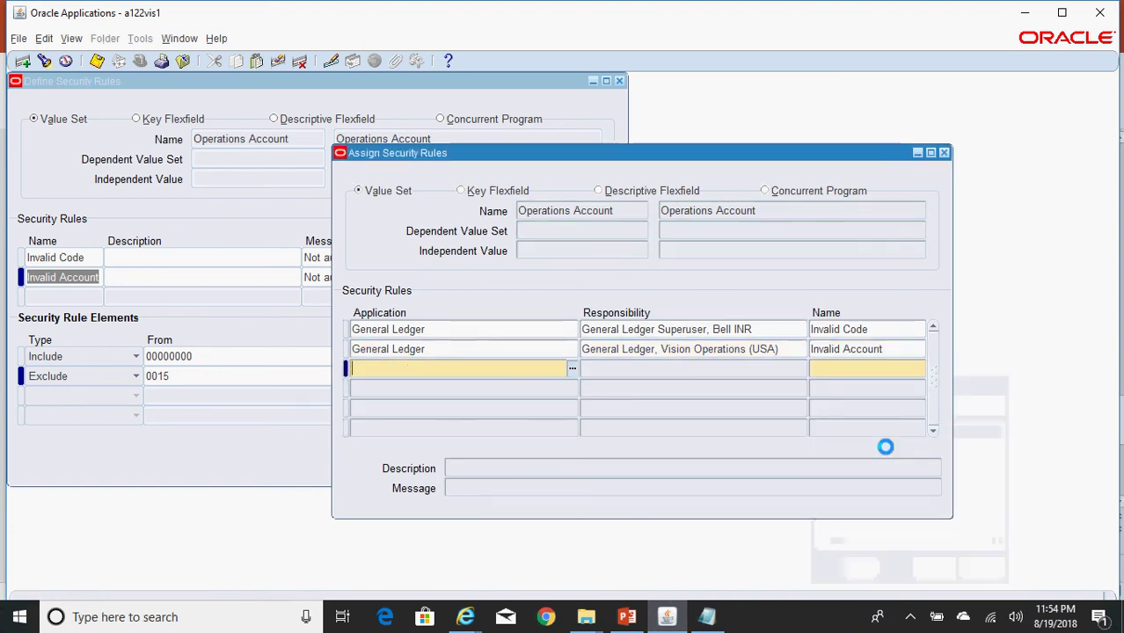
left_click(893, 349)
key("ctrl+s")
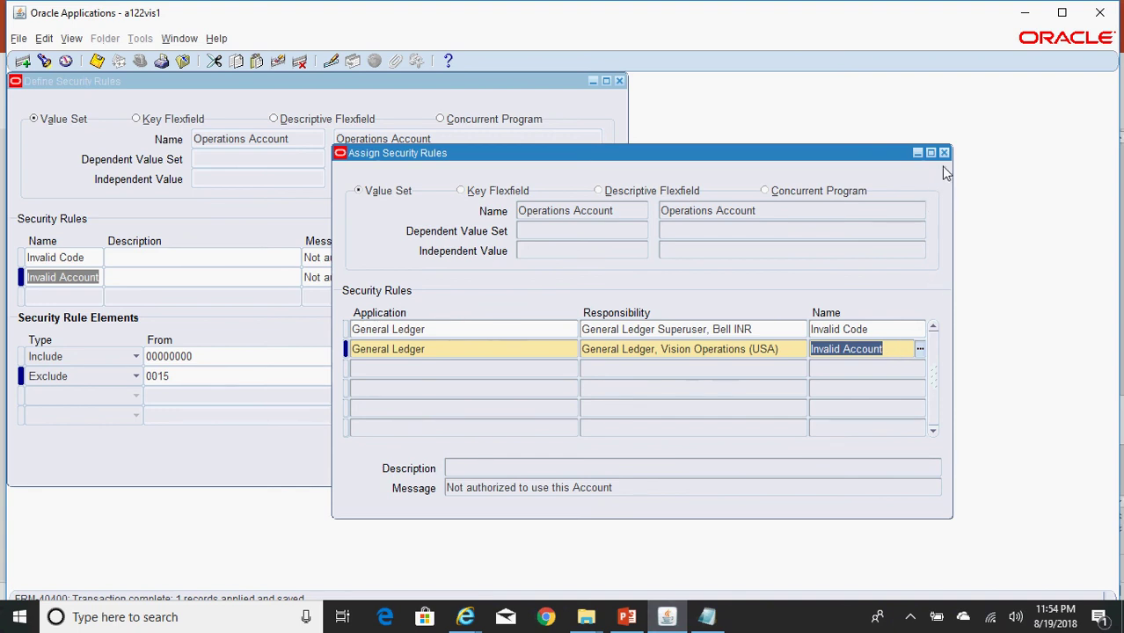
Step: Close and reopen the security rule assignments, review the Vision Operations (USA) assignment beside the rule definition, and close them
left_click(785, 350)
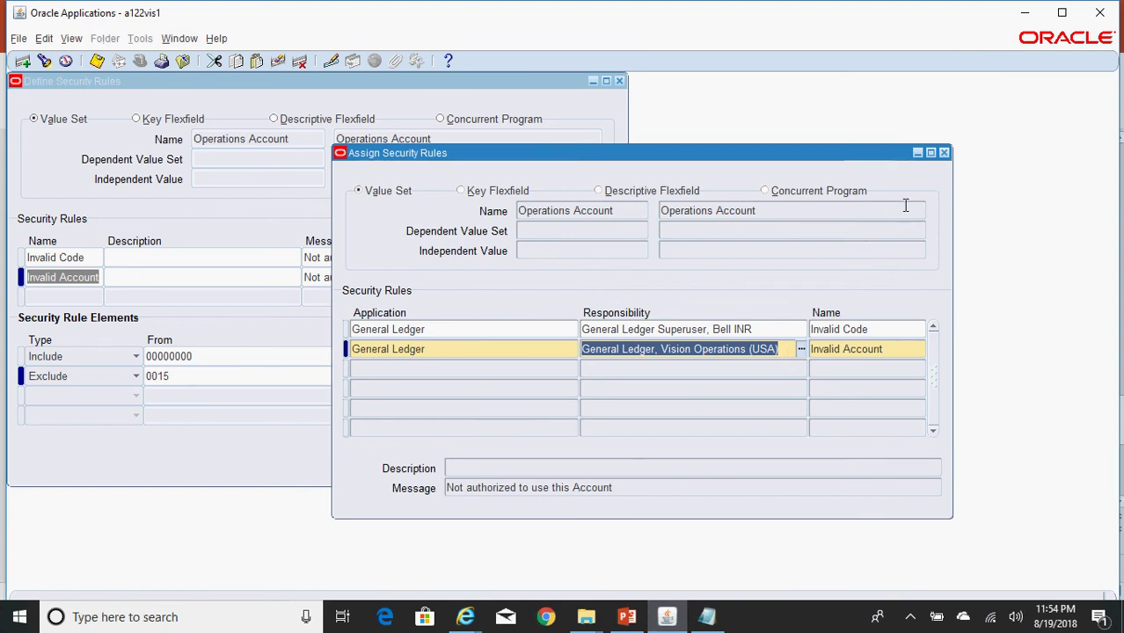
left_click(943, 153)
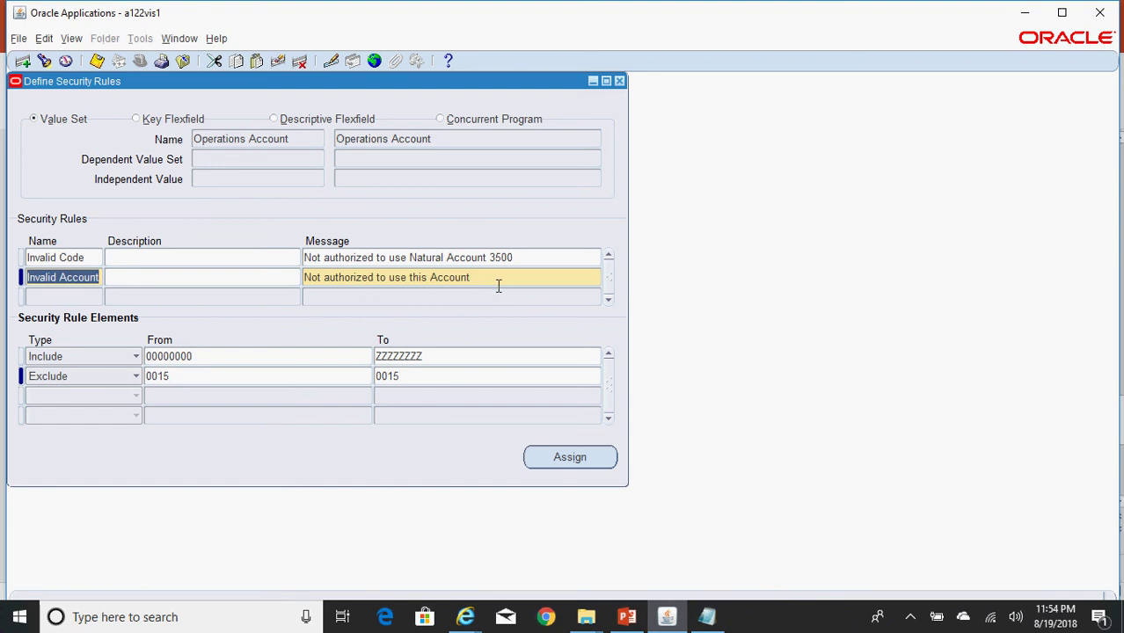
left_click(589, 458)
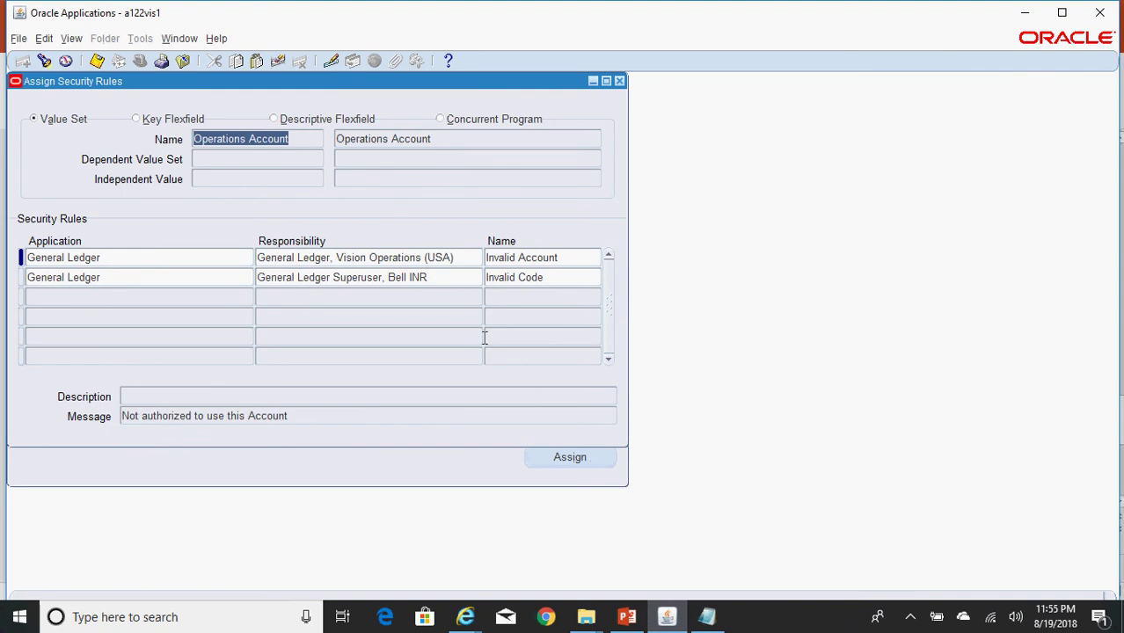
left_click(461, 260)
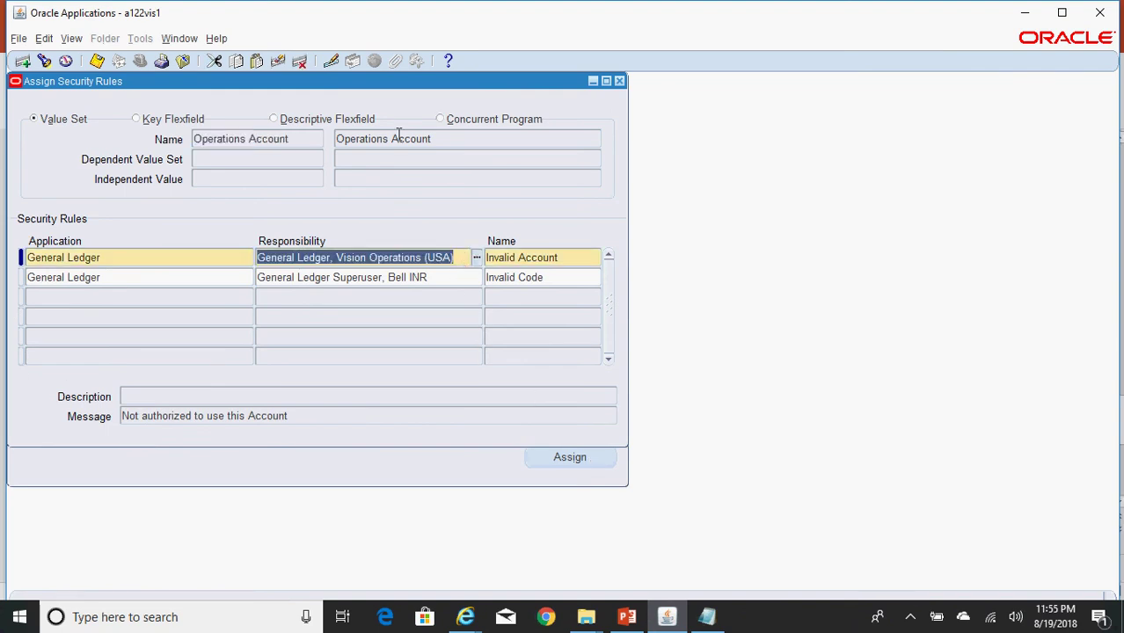
left_click_drag(393, 88, 849, 158)
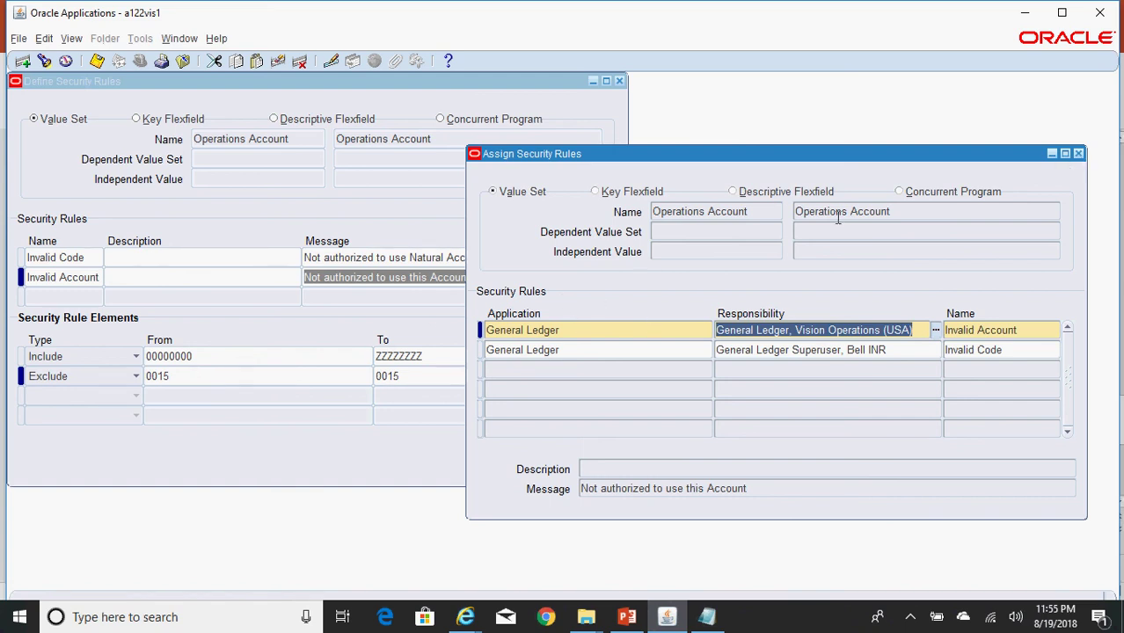
left_click(1078, 155)
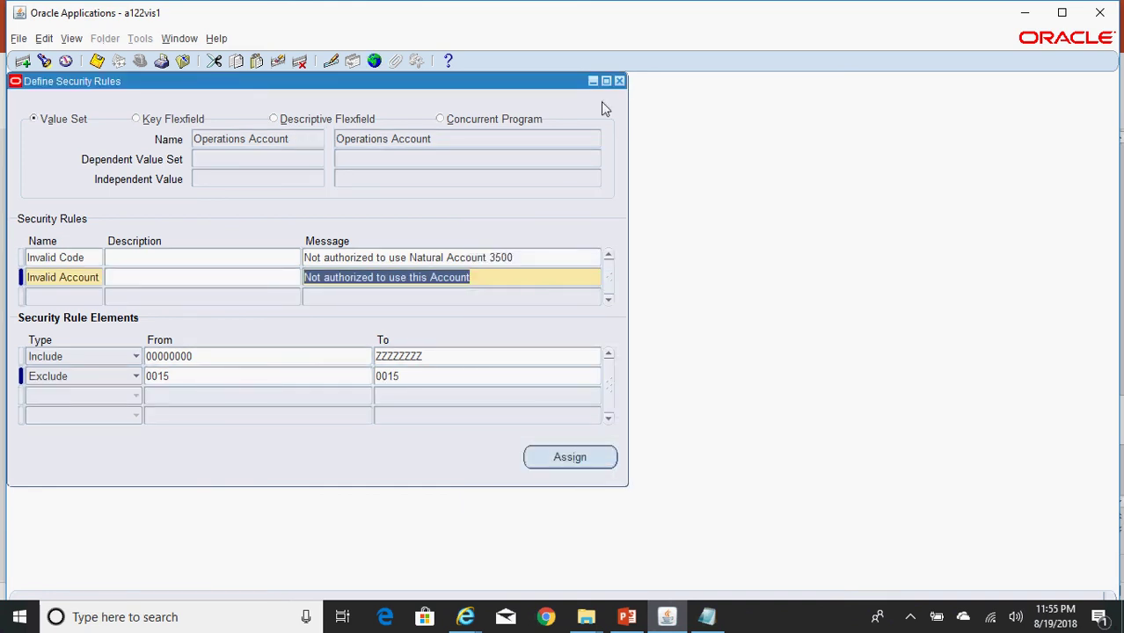
Step: Close the security rule definition, collapse the function list and switch to the AGIS Intercompany Super User, Reliance responsibility
left_click(619, 81)
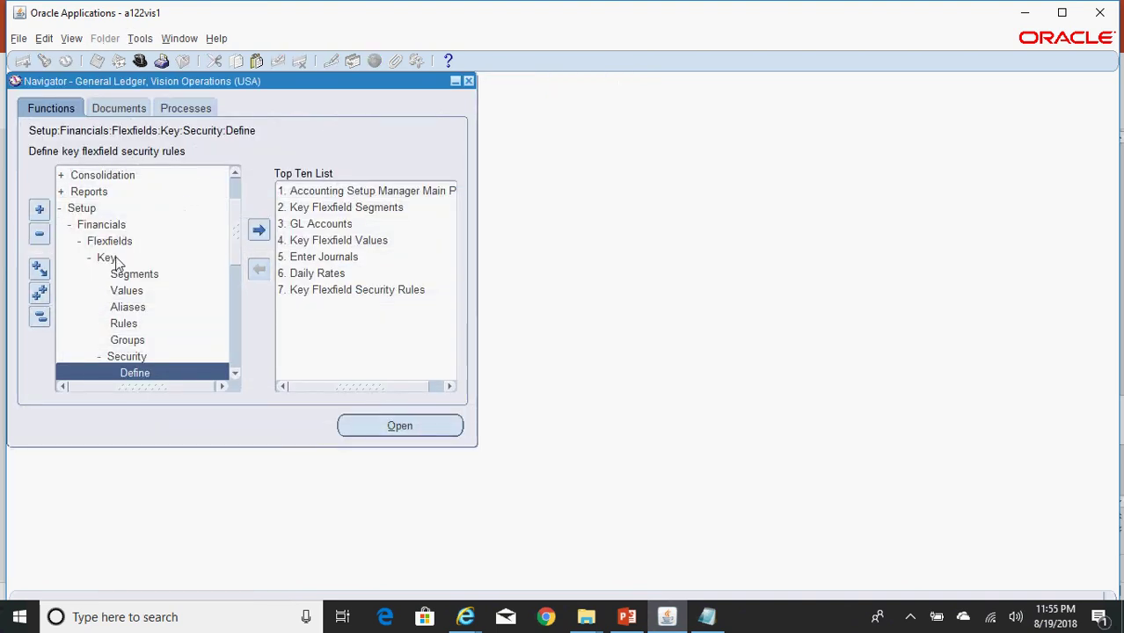
left_click(41, 320)
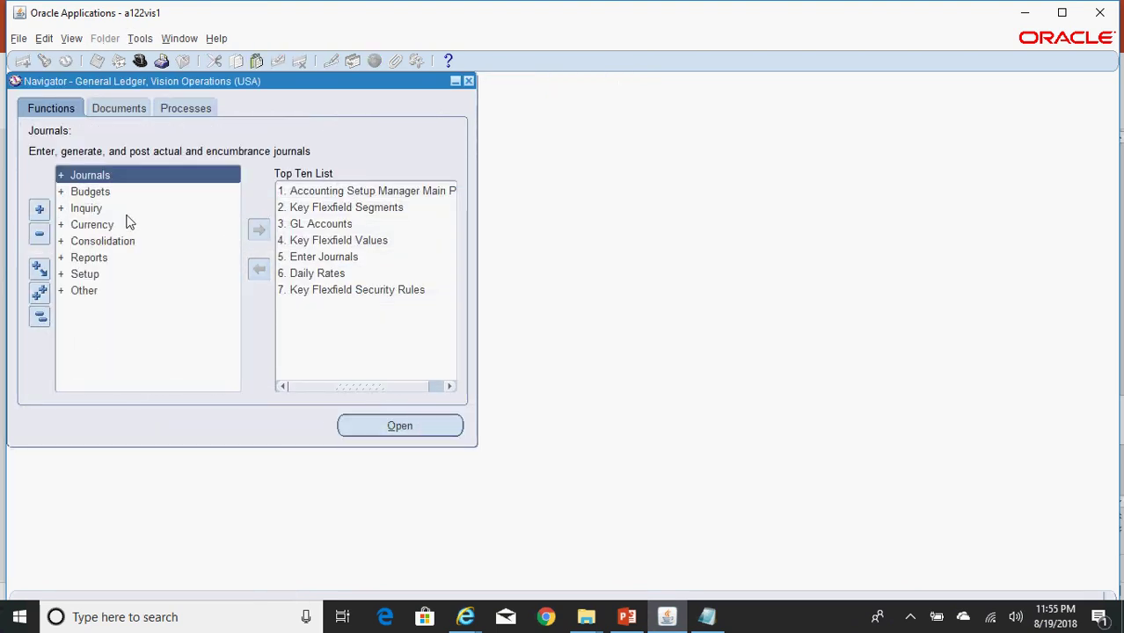
left_click(141, 60)
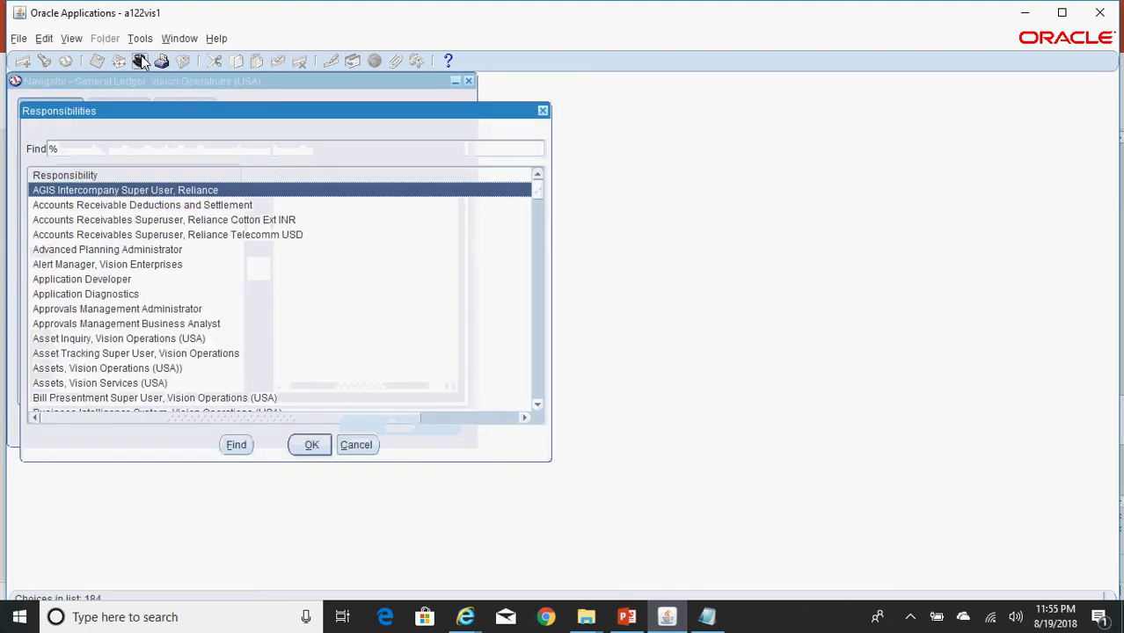
key("Return")
Step: Search responsibilities for general Ledger and switch back to General Ledger, Vision Operations (USA)
left_click(140, 61)
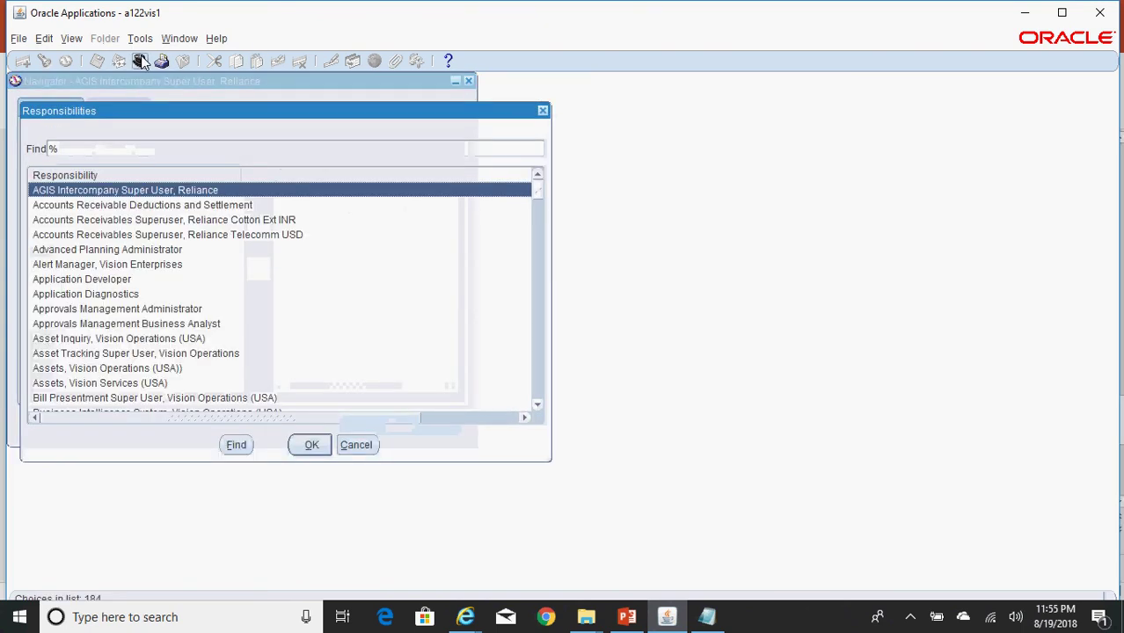
type("general Ledger")
key("Up")
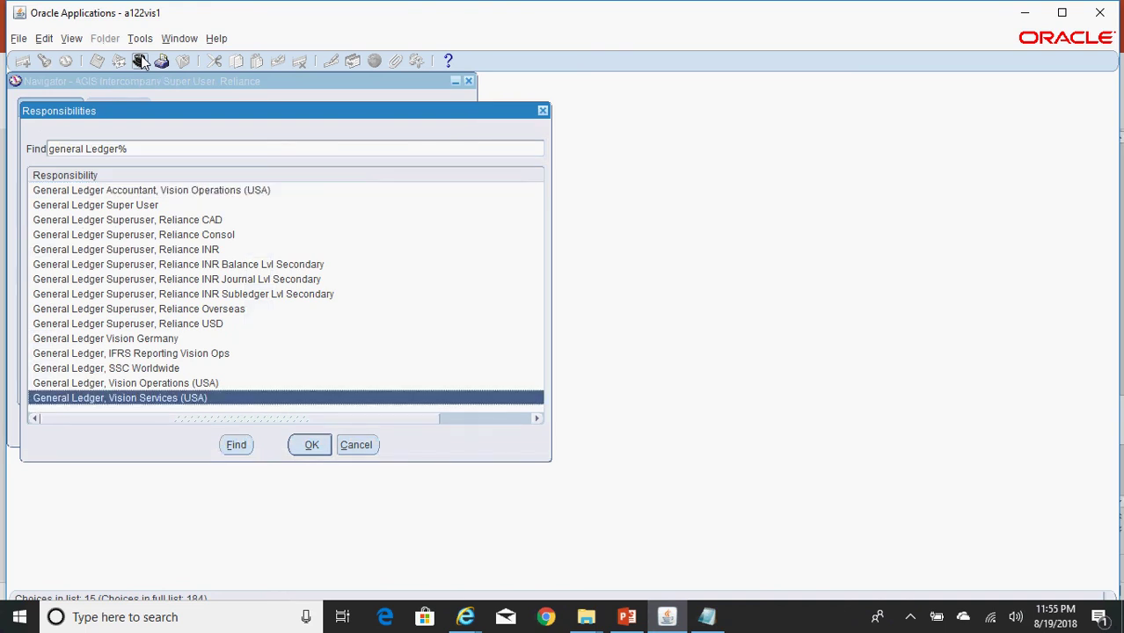
key("Up")
key("Return")
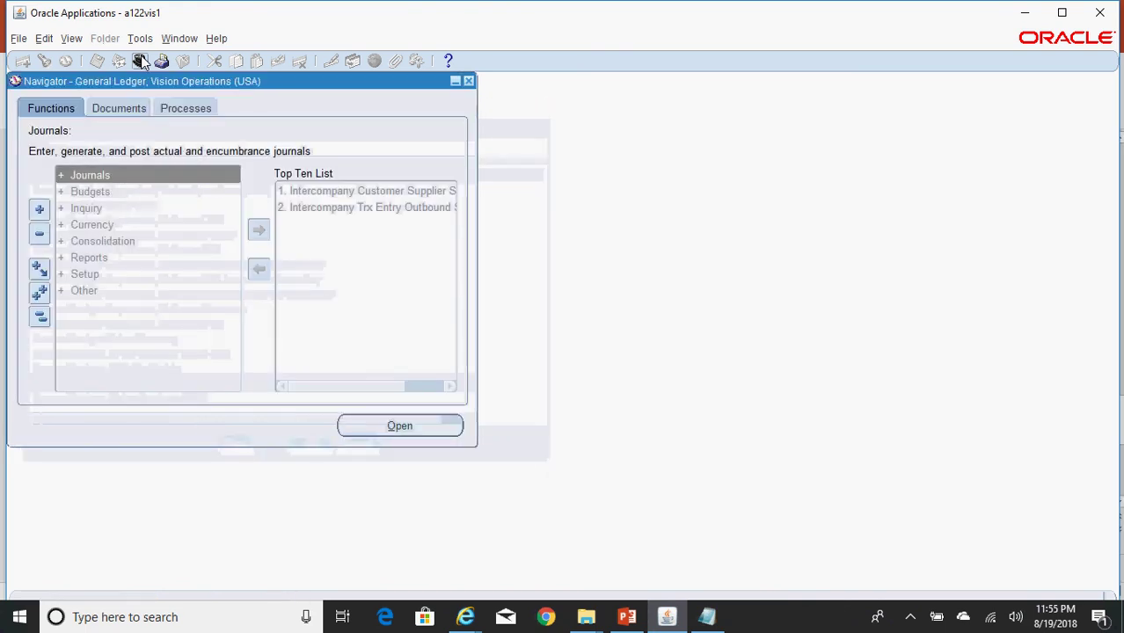
Step: Create a new journal named Test Jrnl and set its period to aug-18
double_click(170, 175)
double_click(174, 189)
left_click(496, 437)
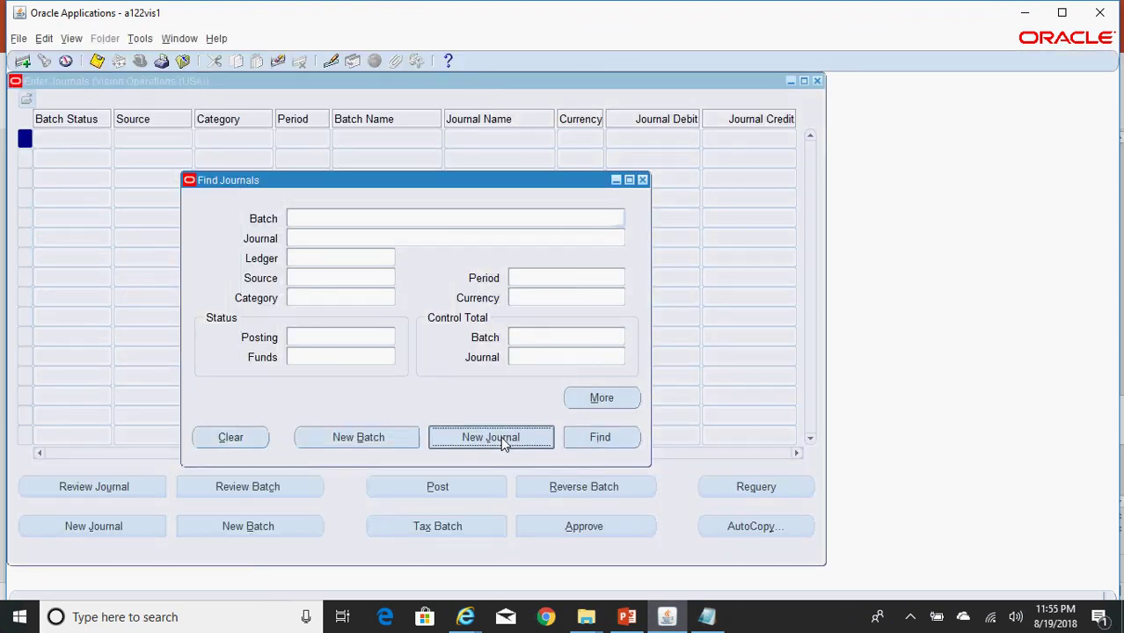
type("Test Jrnl")
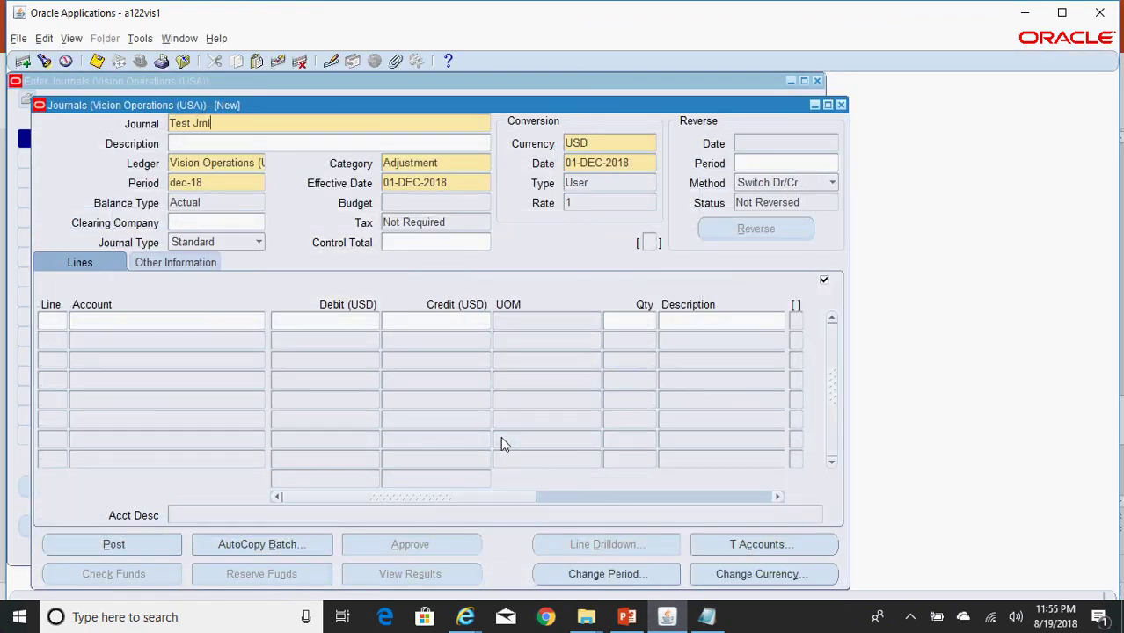
left_click(246, 186)
type("aug-18")
key("Tab")
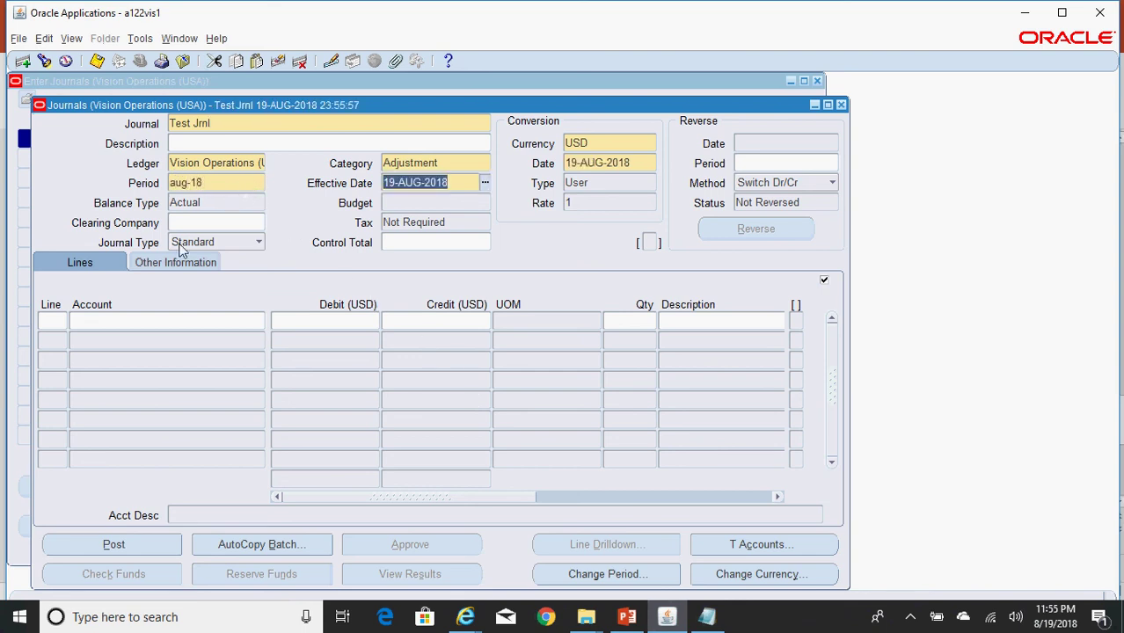
Step: Start journal line 1 with department 000 and examine the available values for the Account segment
left_click(51, 321)
key("Tab")
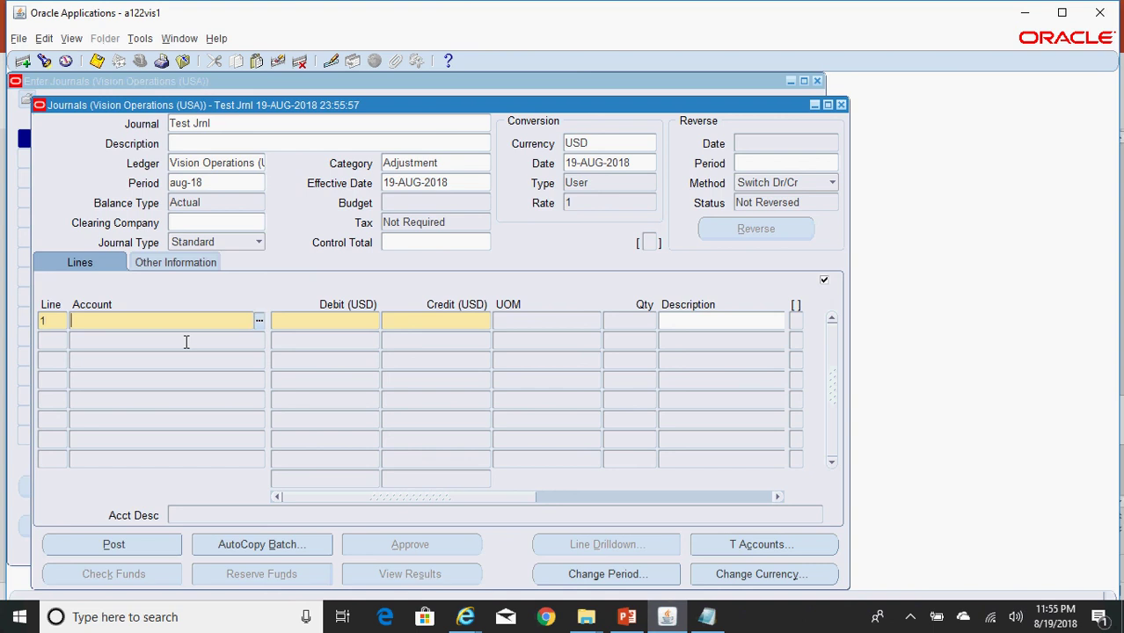
type("000")
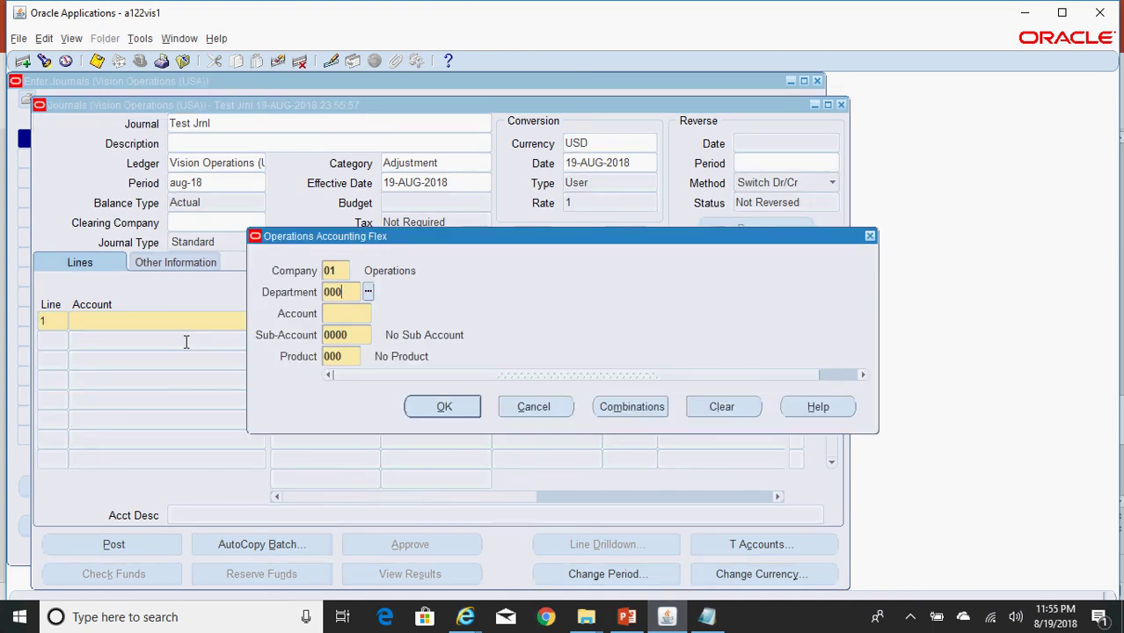
key("Tab")
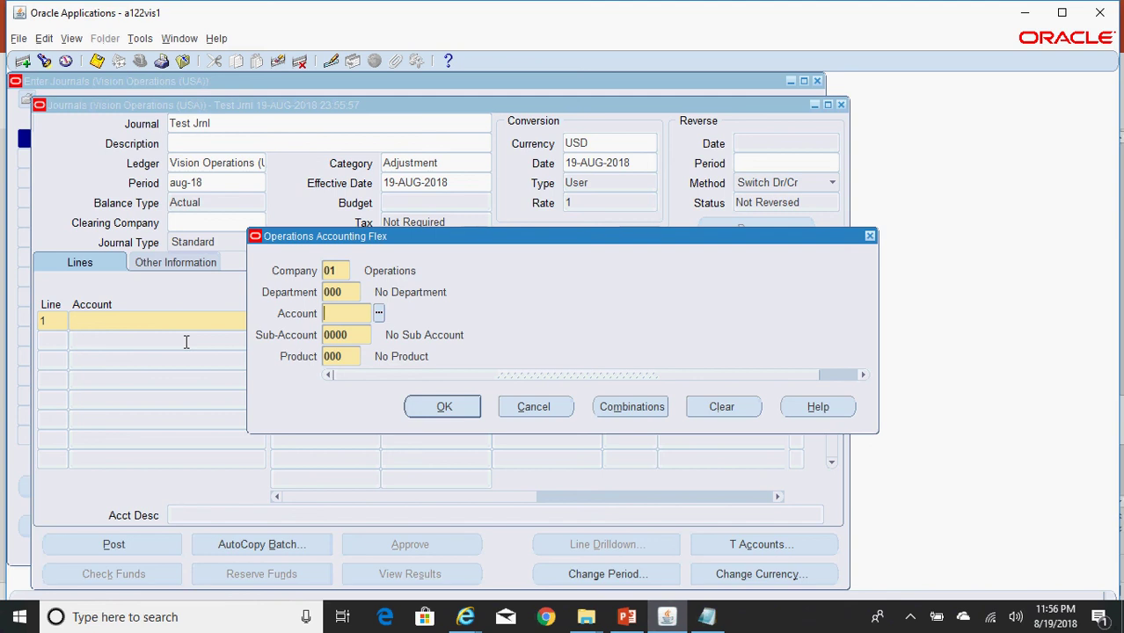
key("ctrl+l")
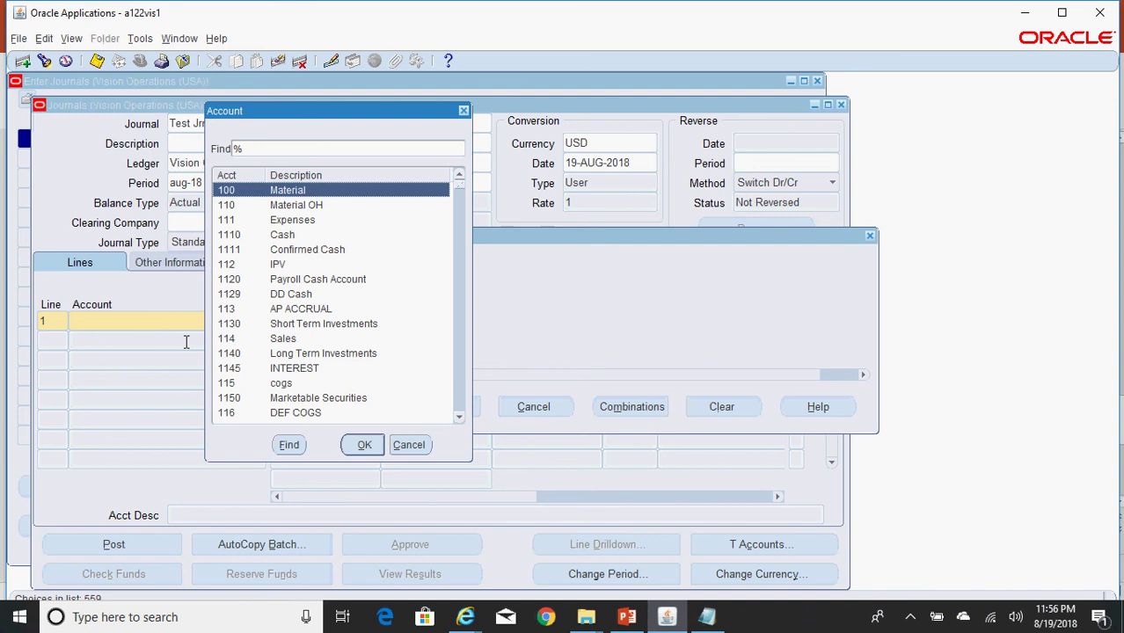
key("Escape")
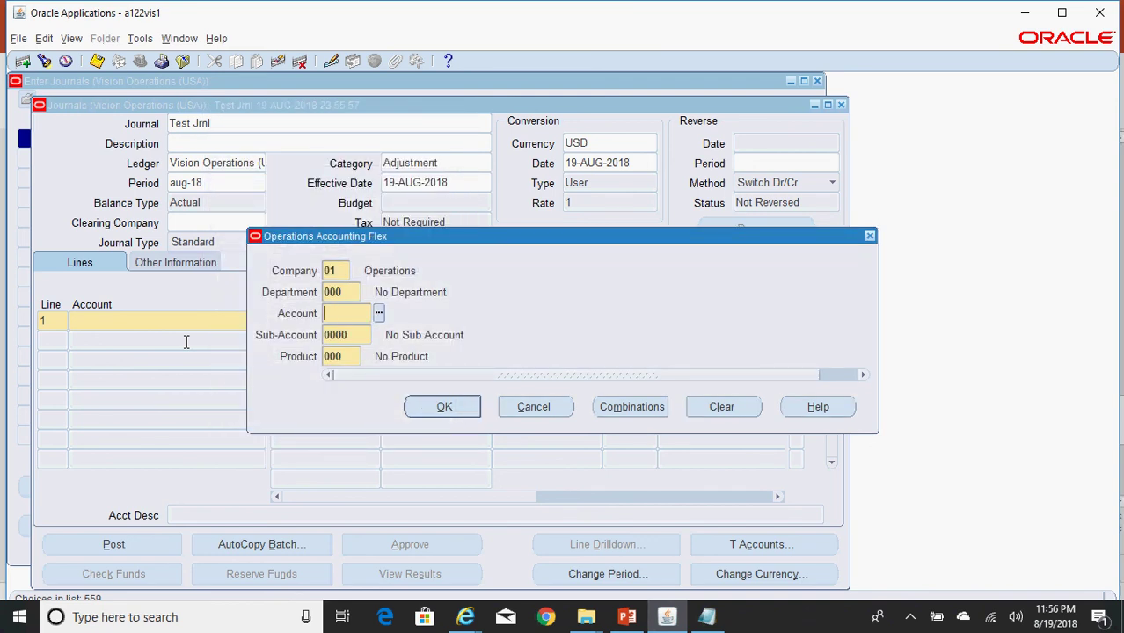
Step: Try to enter account 0015 in line 1's account combination and cancel the entry
type("0015")
key("Tab")
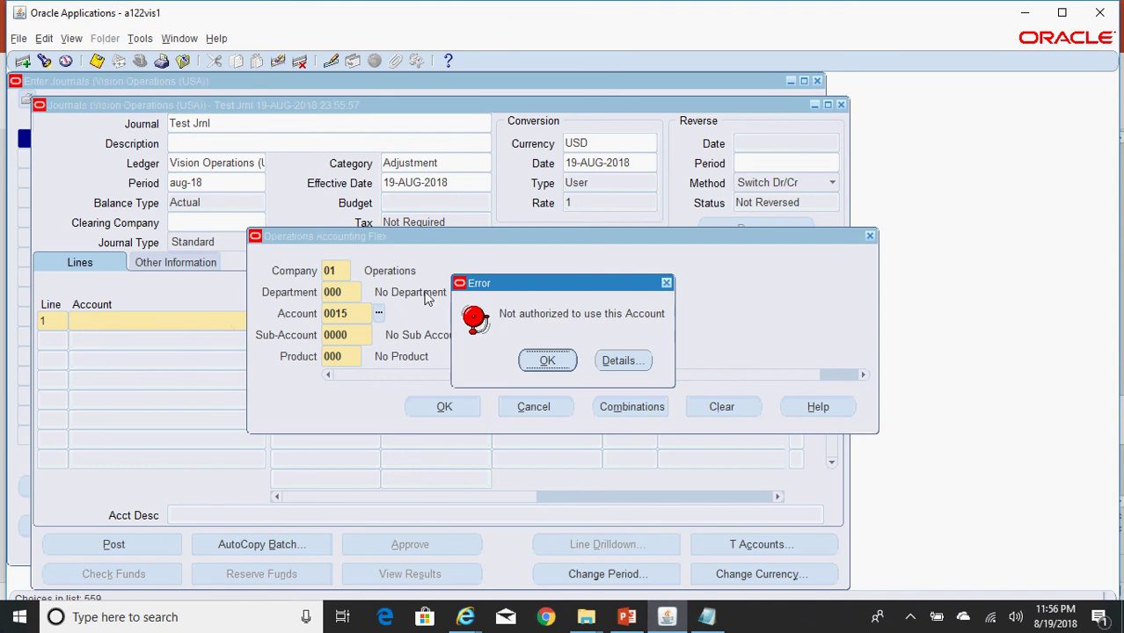
left_click(547, 360)
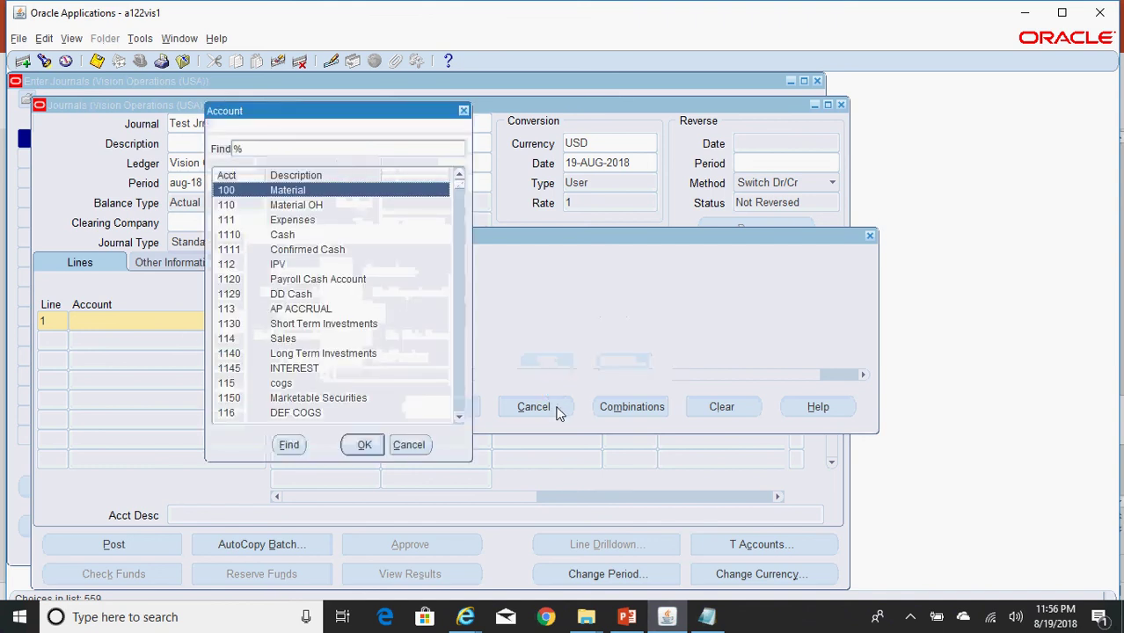
left_click(409, 372)
left_click(533, 409)
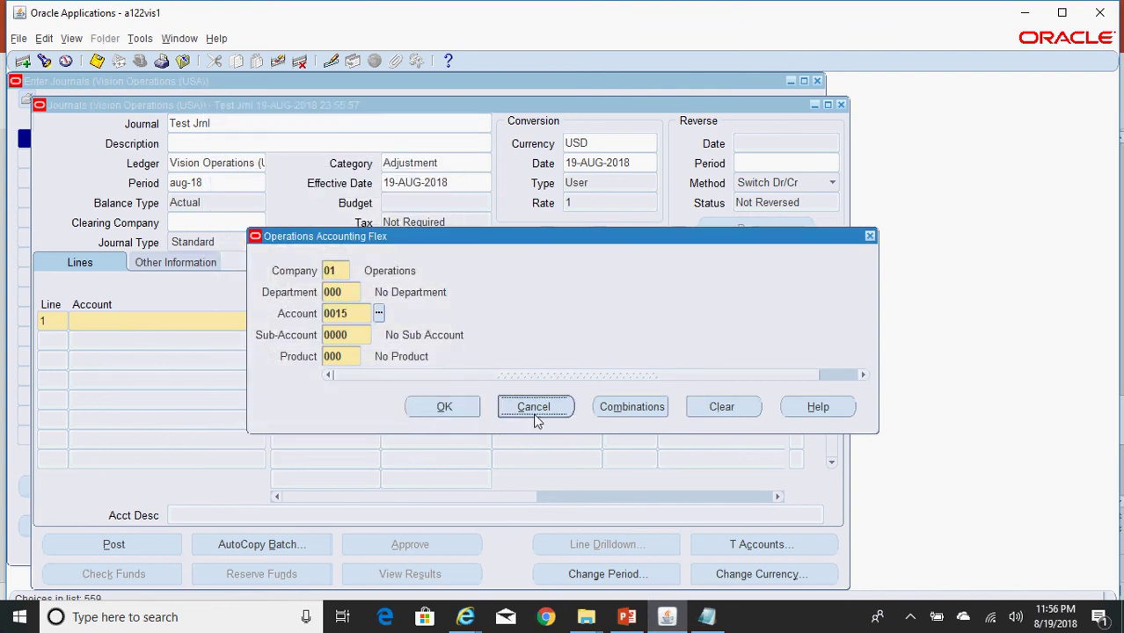
Step: Close the Test Jrnl journal and the Enter Journals form for Vision Operations (USA)
left_click(838, 107)
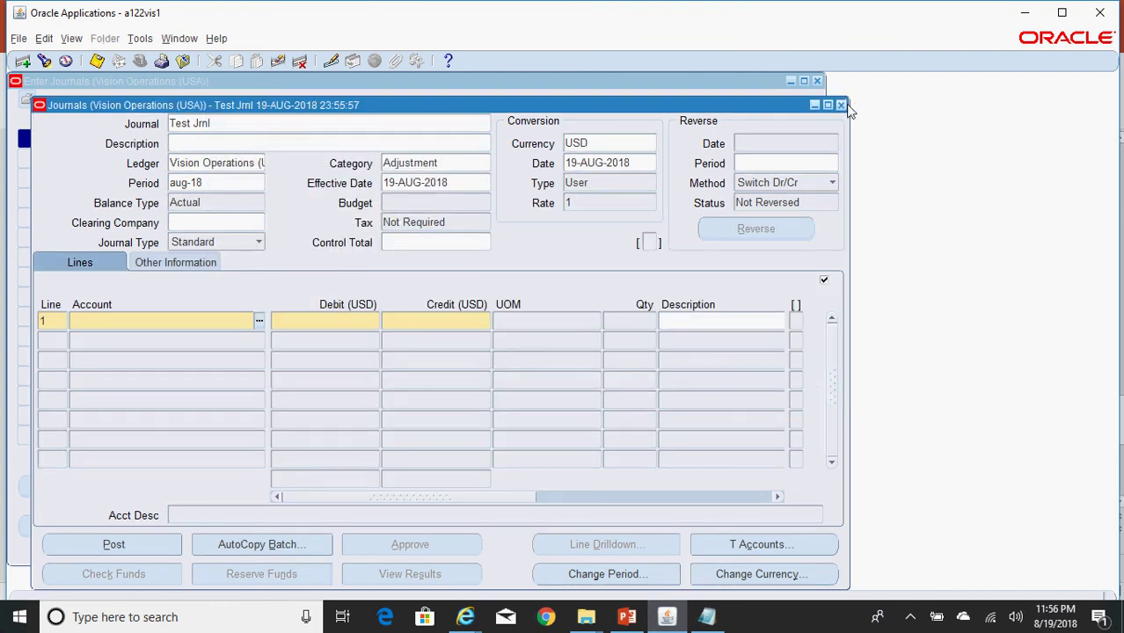
key("alt+e")
key("Escape")
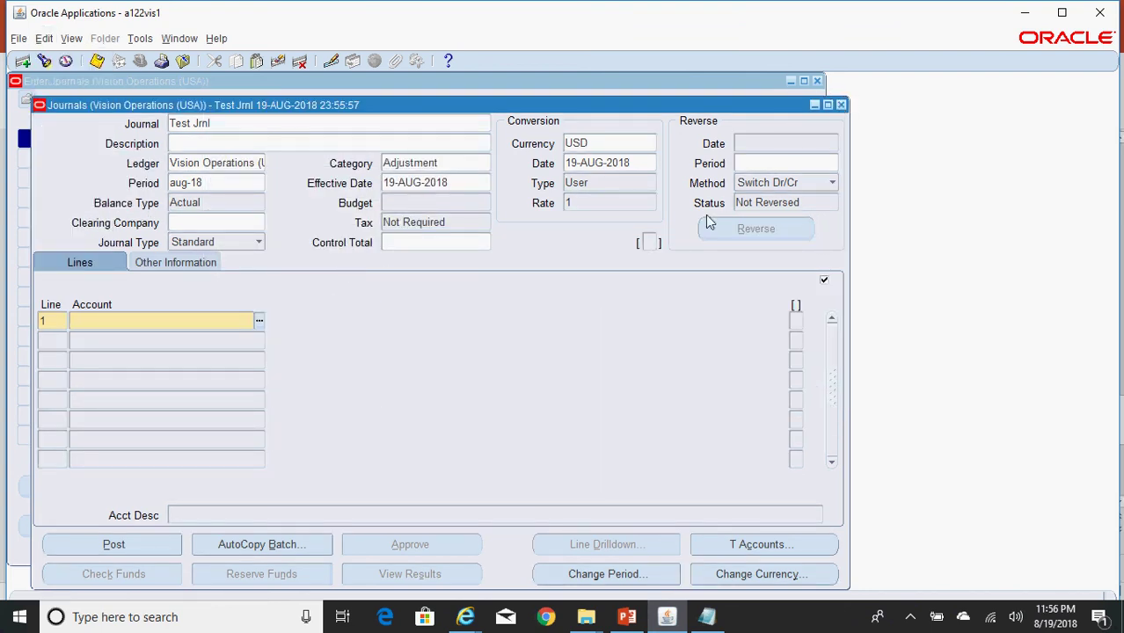
left_click(840, 106)
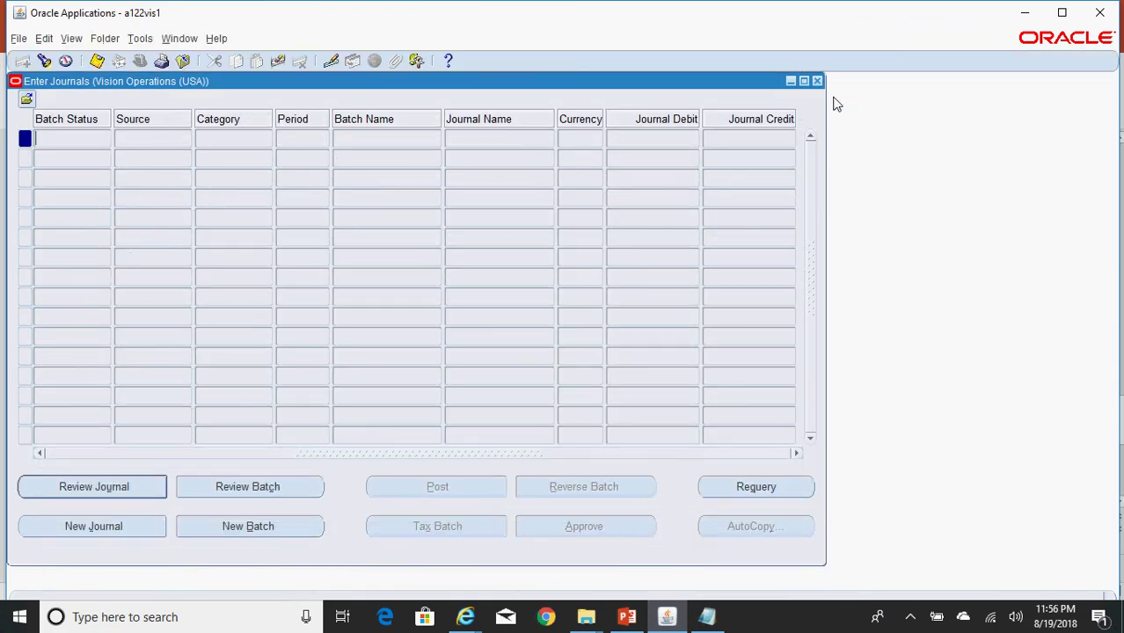
left_click(816, 81)
left_click(617, 377)
Step: Switch to the General Ledger Superuser, Reliance USD responsibility
left_click(141, 62)
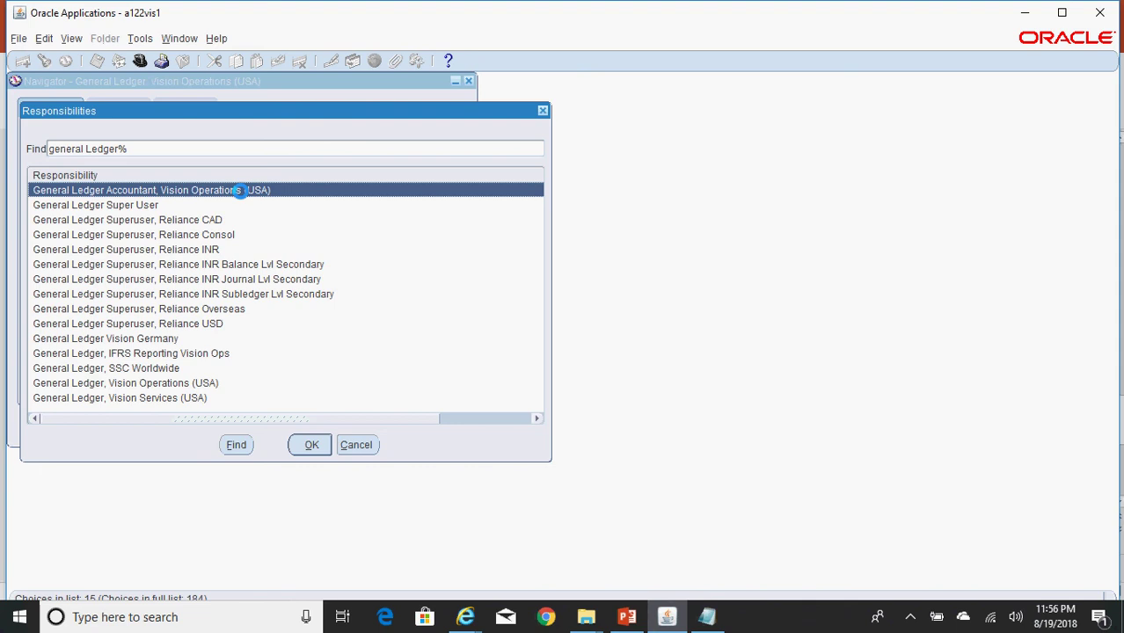
key("Down")
key("Down")
key("Down")
key("Down")
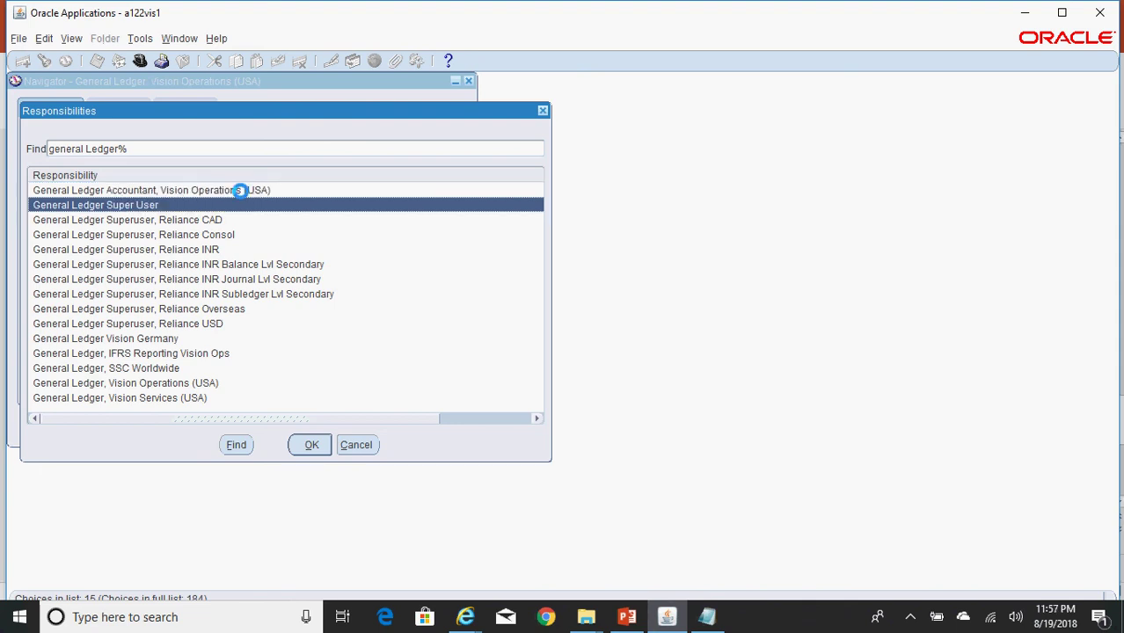
key("Down")
key("Down")
key("Down")
key("Down")
key("Down")
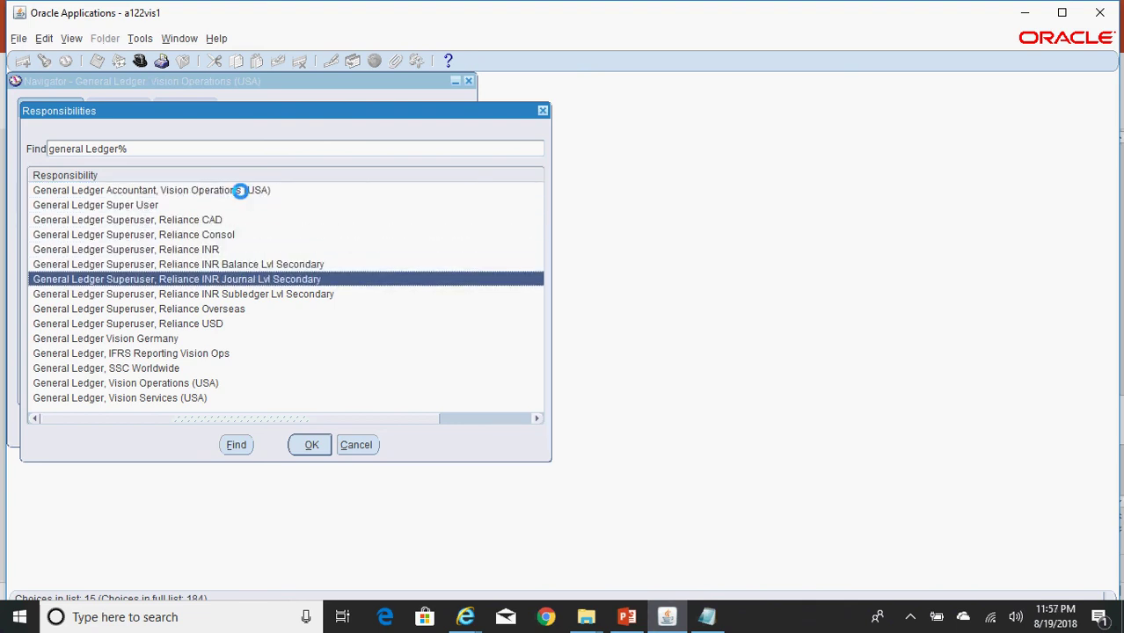
key("Return")
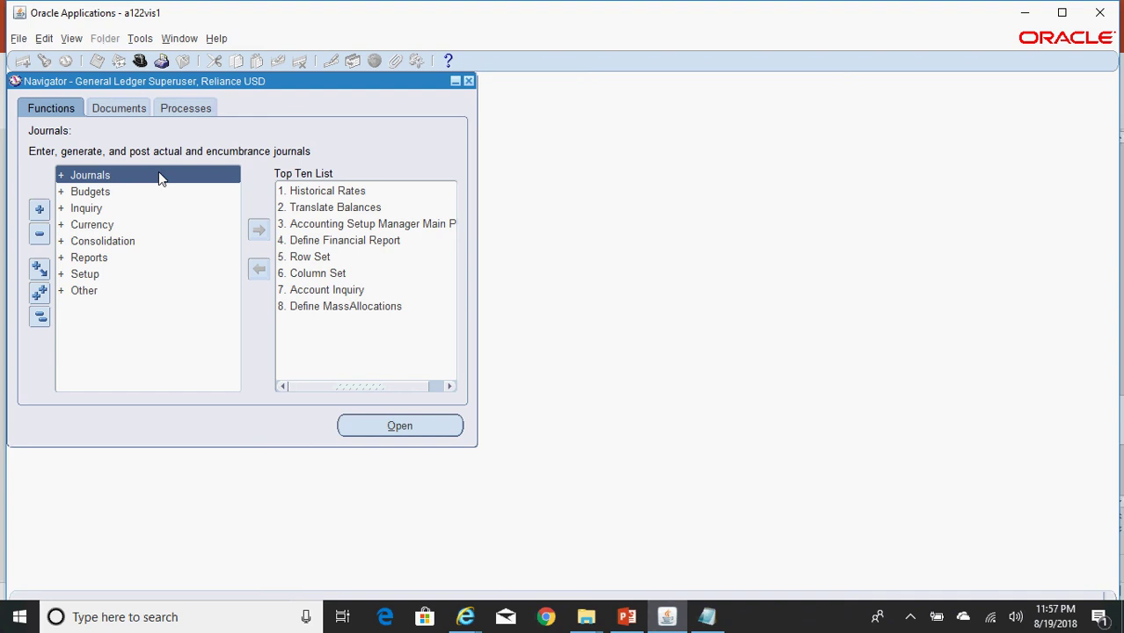
Step: Create a new journal named Test jrnl in the Reliance USD ledger
double_click(159, 178)
double_click(159, 191)
left_click(448, 437)
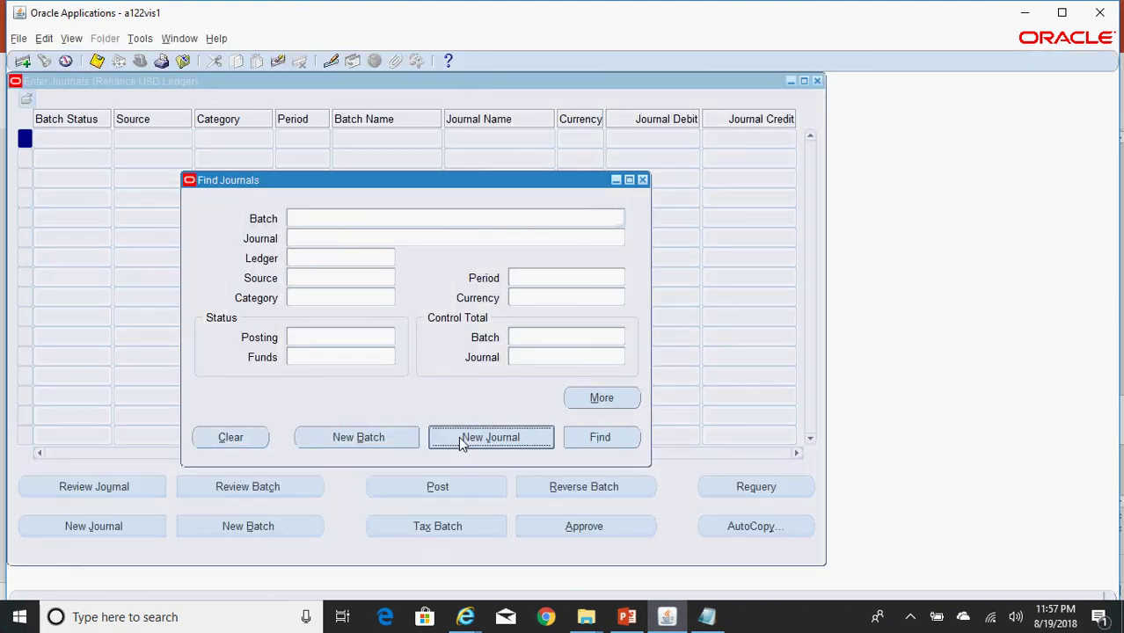
type("Test jrnl")
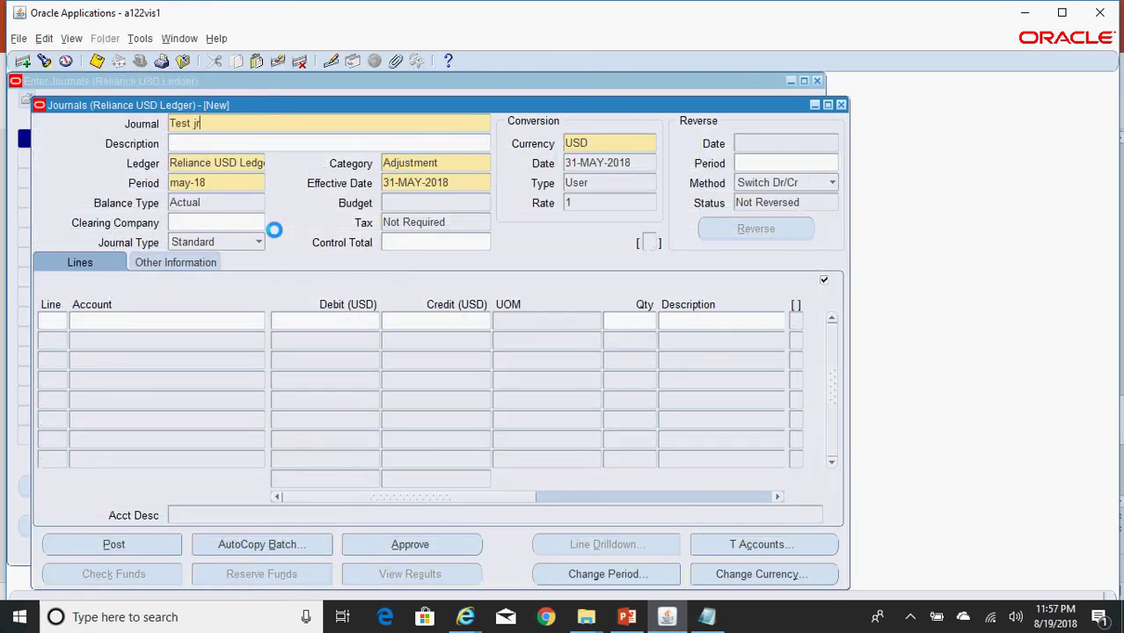
Step: Enter company 01, department 000 and account 0015 Asset Account in the first journal line's account combination
left_click(88, 319)
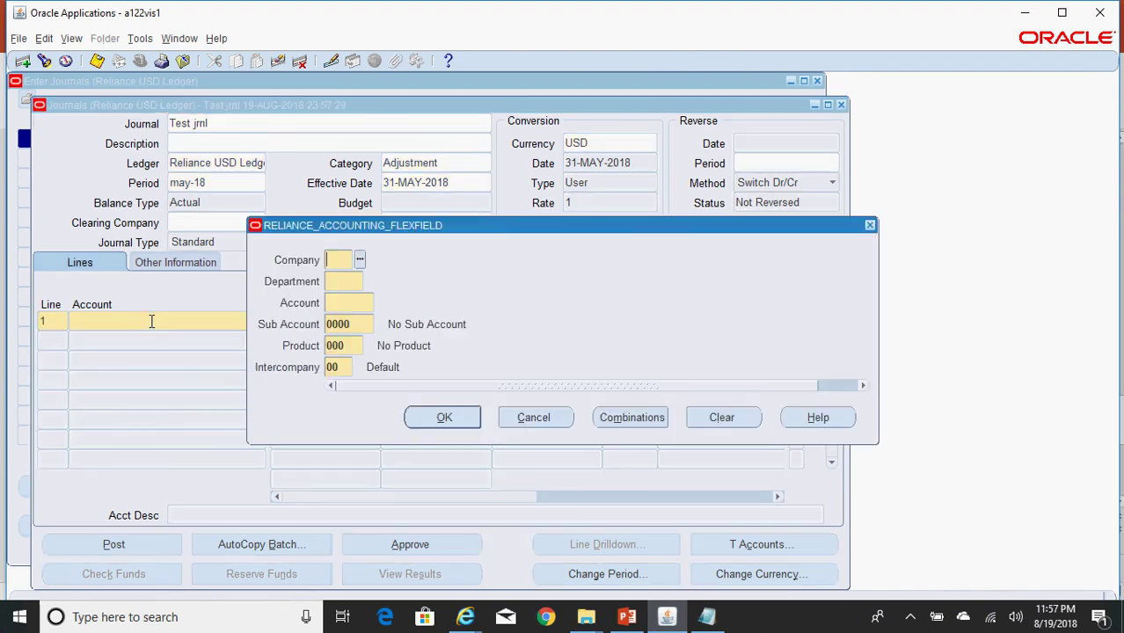
type("01")
key("Tab")
type("000")
key("Tab")
key("ctrl+l")
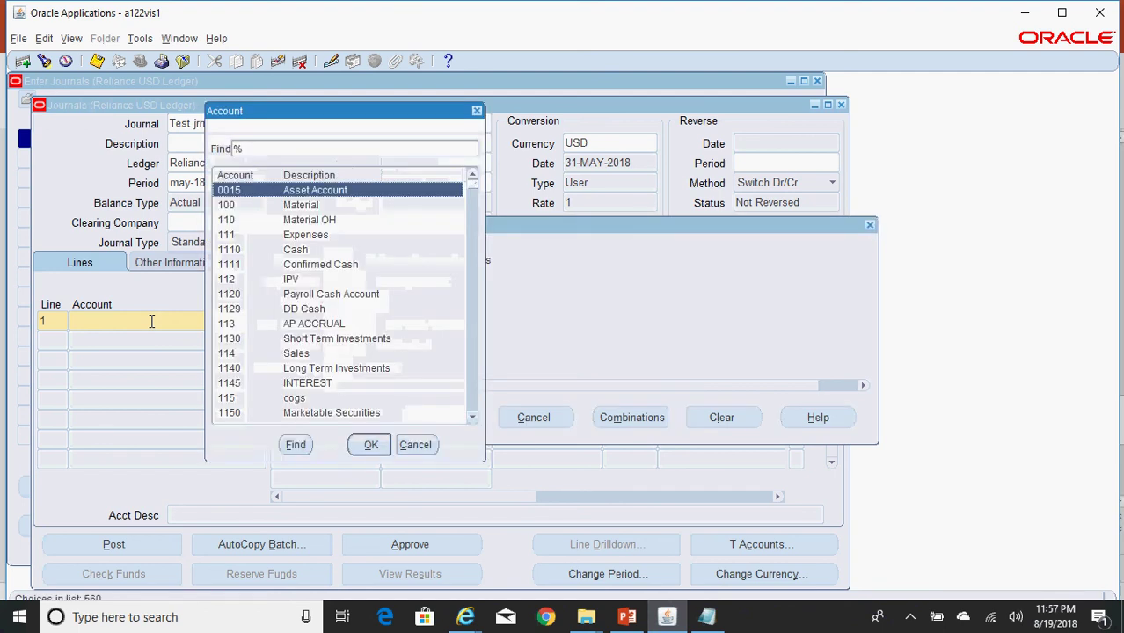
key("Return")
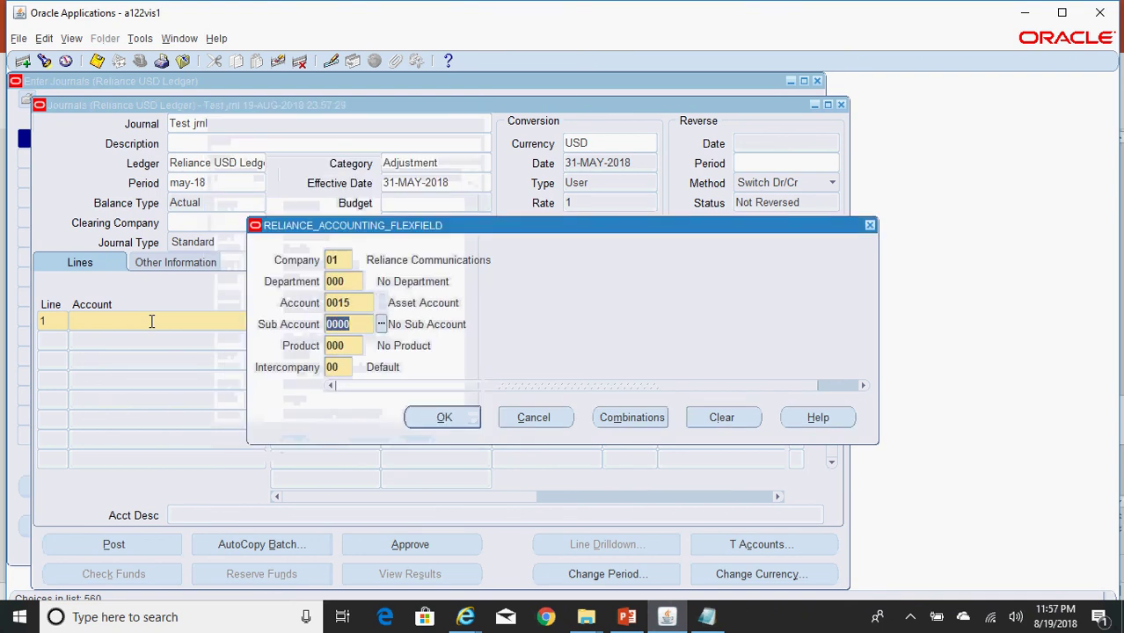
key("Return")
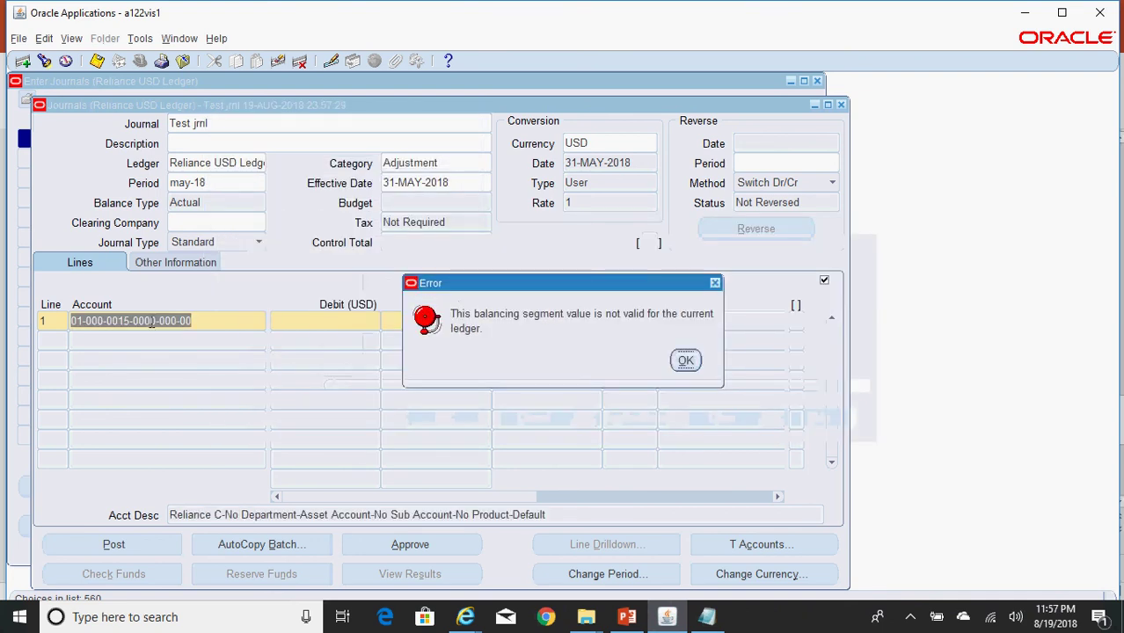
left_click(685, 362)
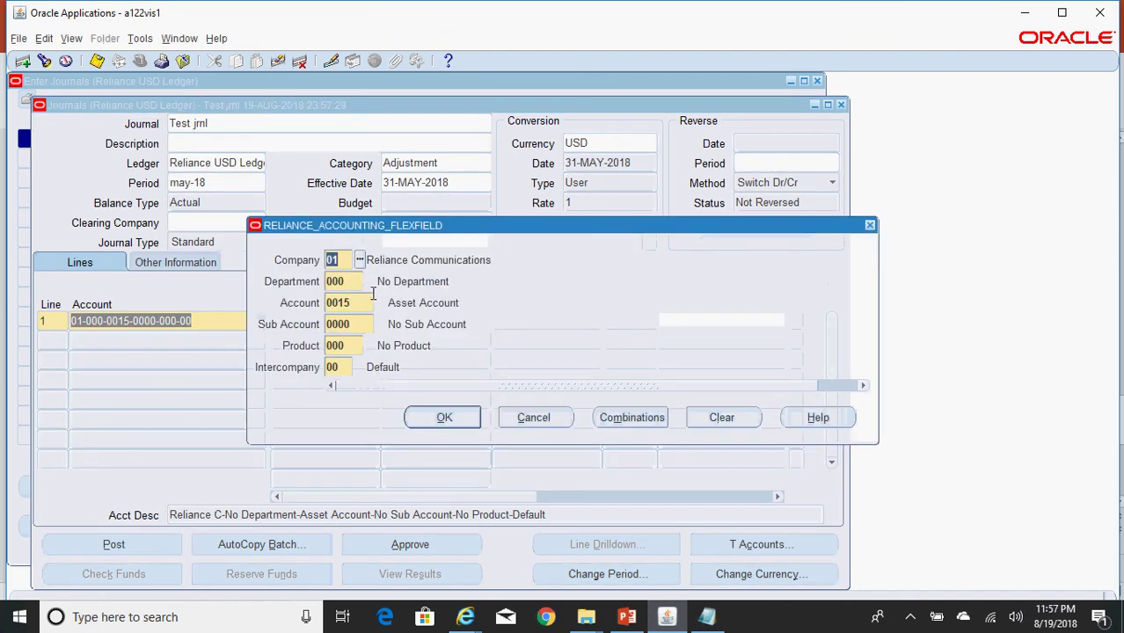
Step: Try selecting company 01 Reliance Communications again for line 1's account combination
left_click(360, 261)
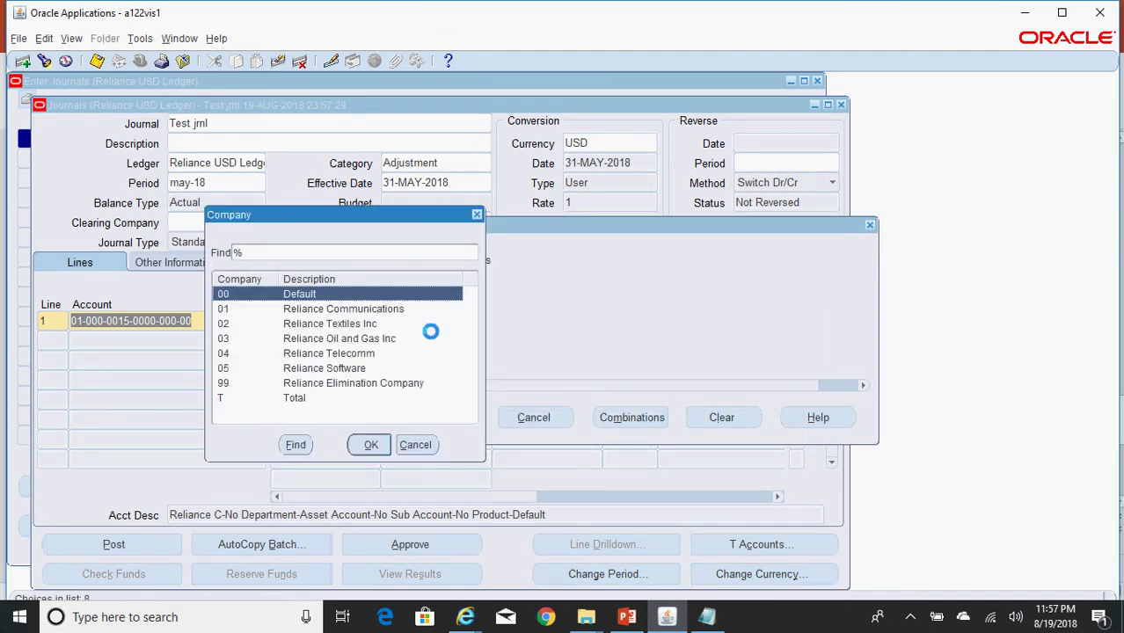
key("Down")
key("Return")
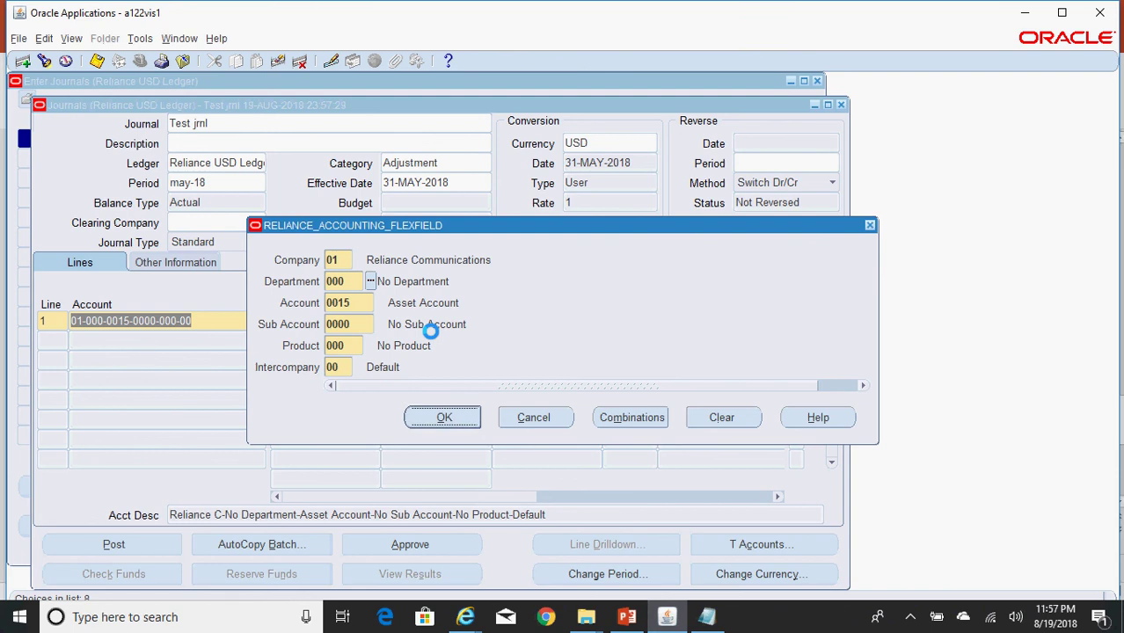
key("Return")
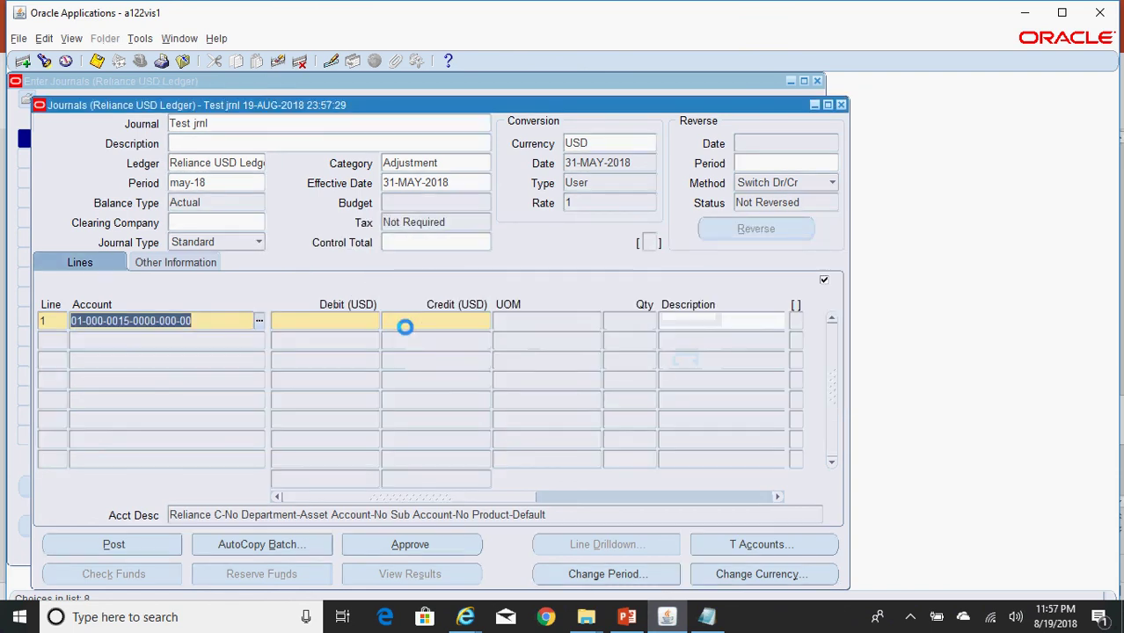
left_click(260, 322)
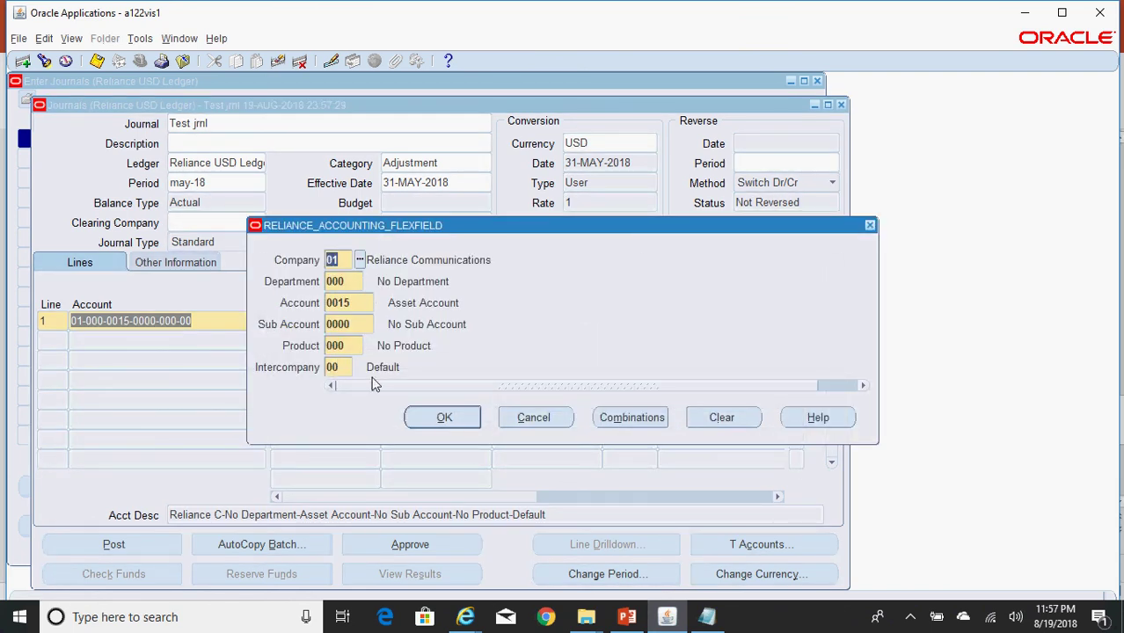
key("ctrl+l")
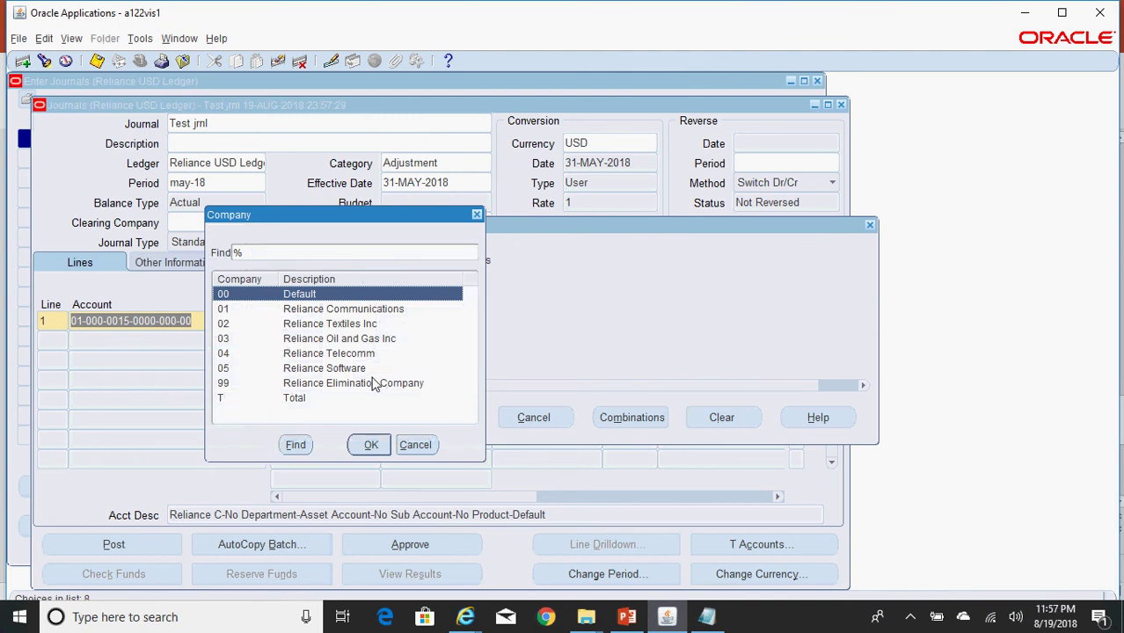
key("Down")
key("Down")
key("Down")
key("Return")
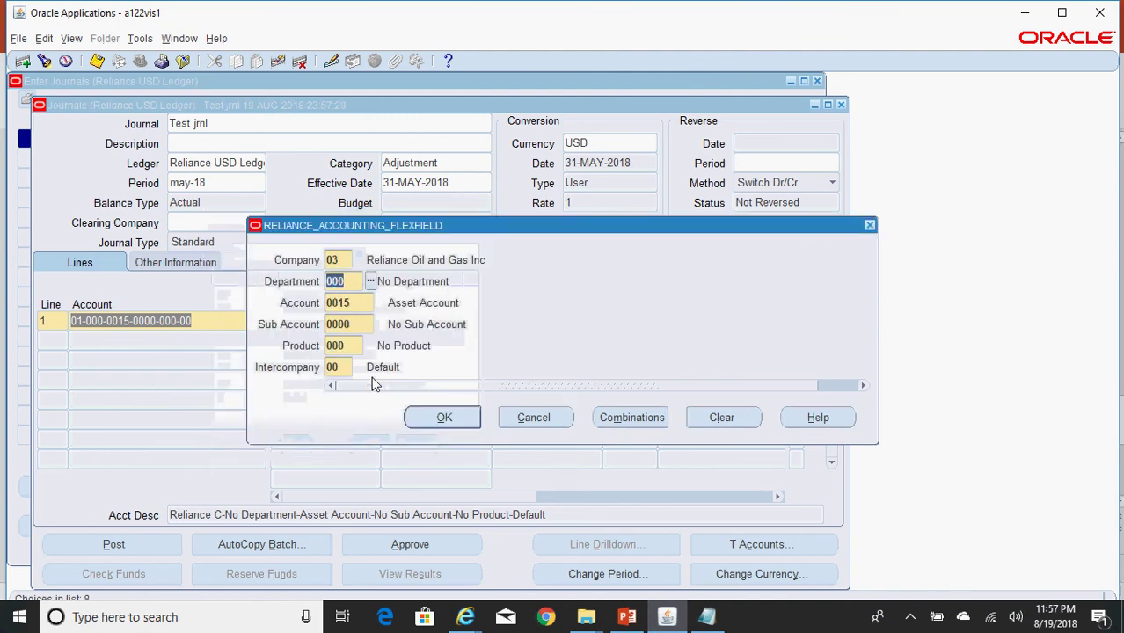
key("Return")
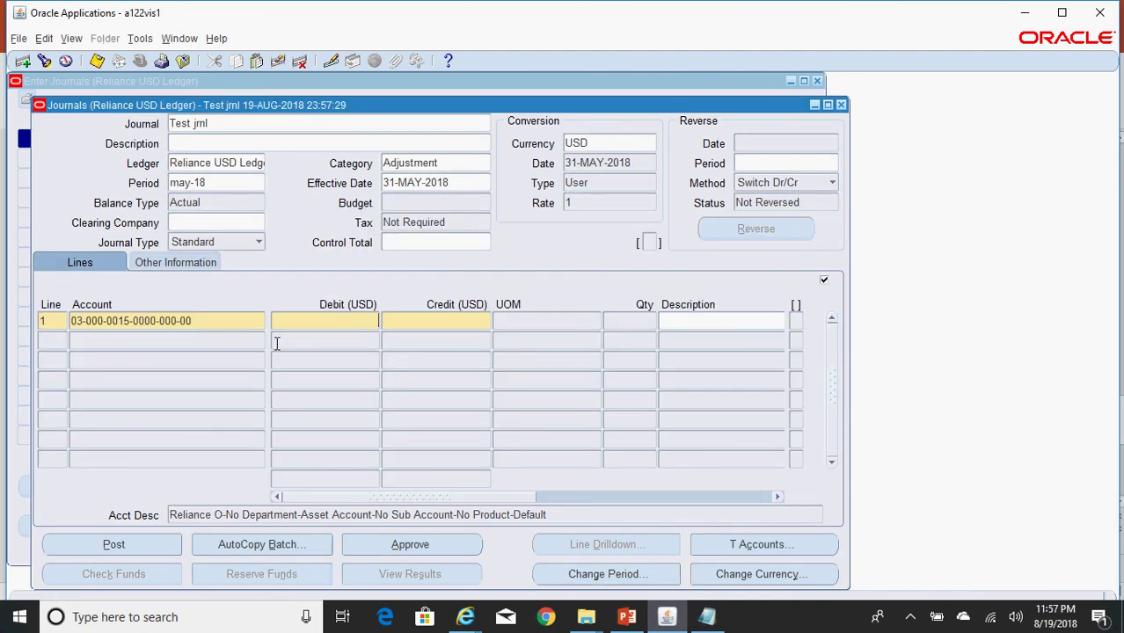
left_click(204, 327)
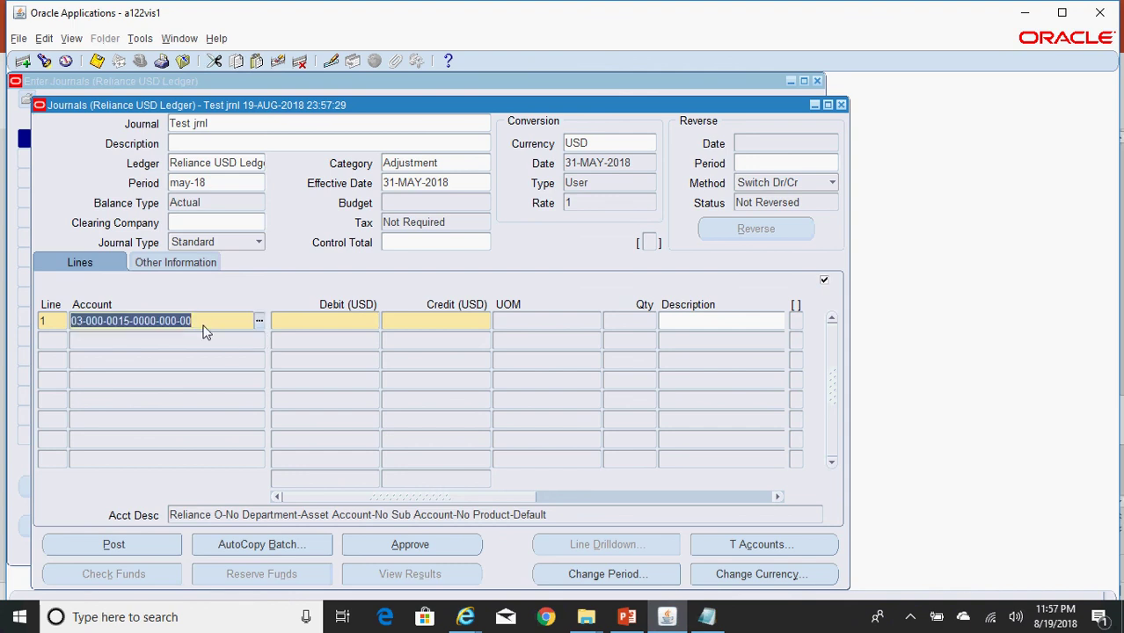